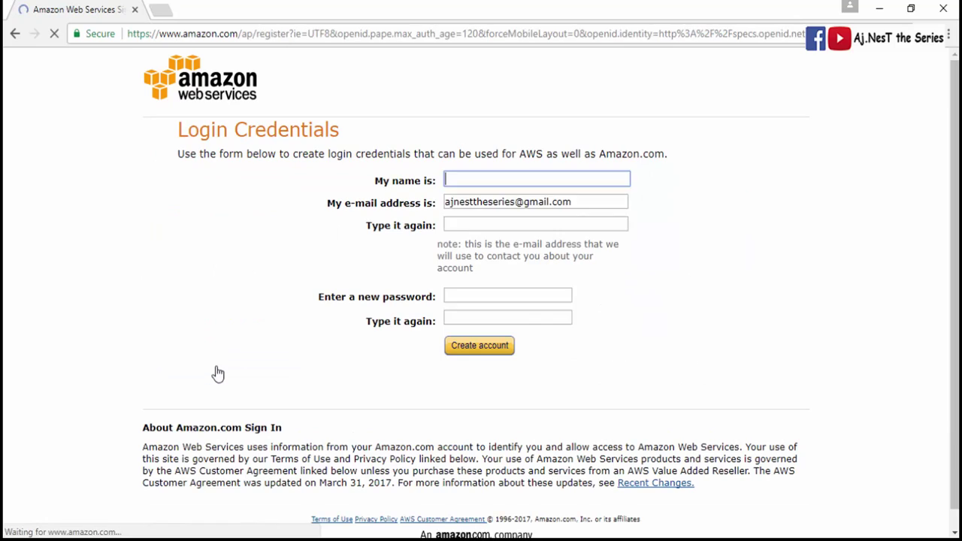
# - Enter the account name, confirm the e-mail address, set a matching password and create the login
pyautogui.write('Aj Nest')
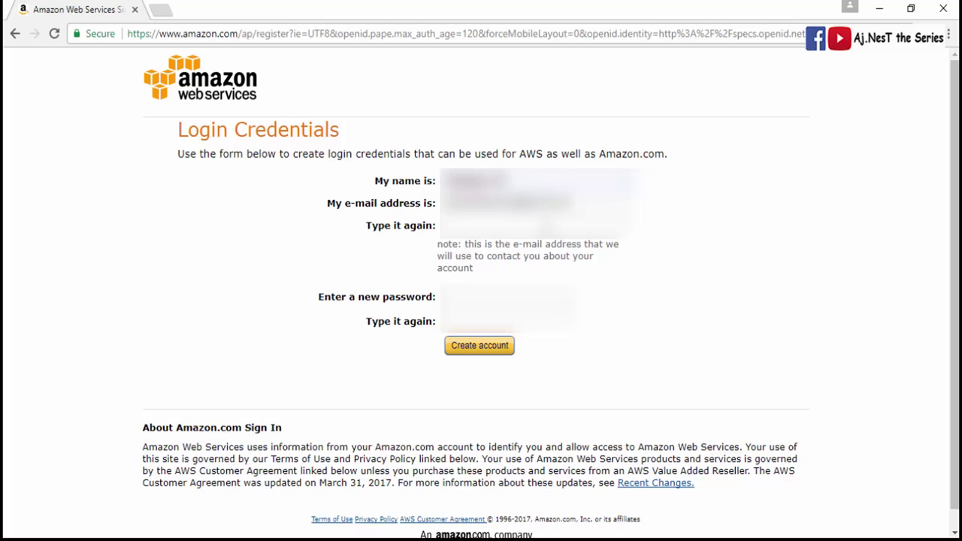
pyautogui.click(449, 226)
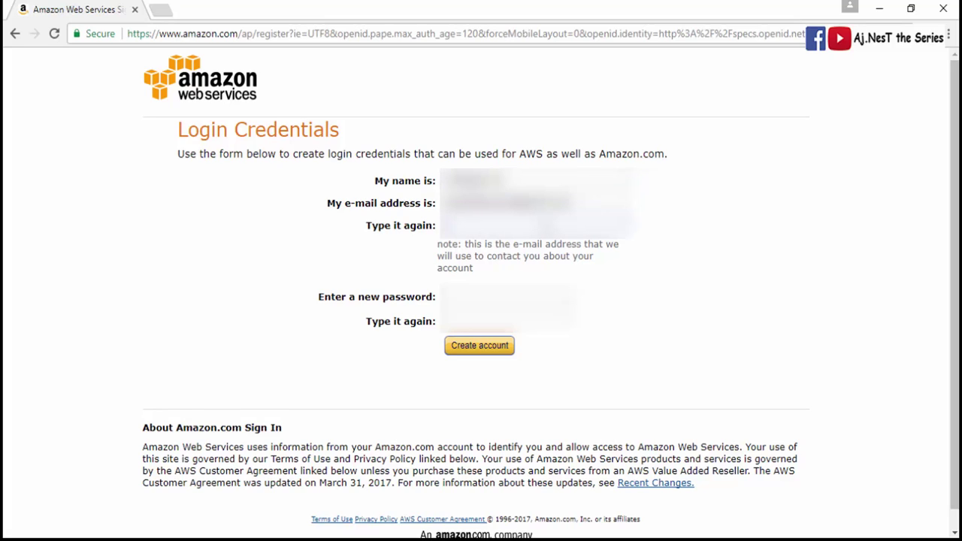
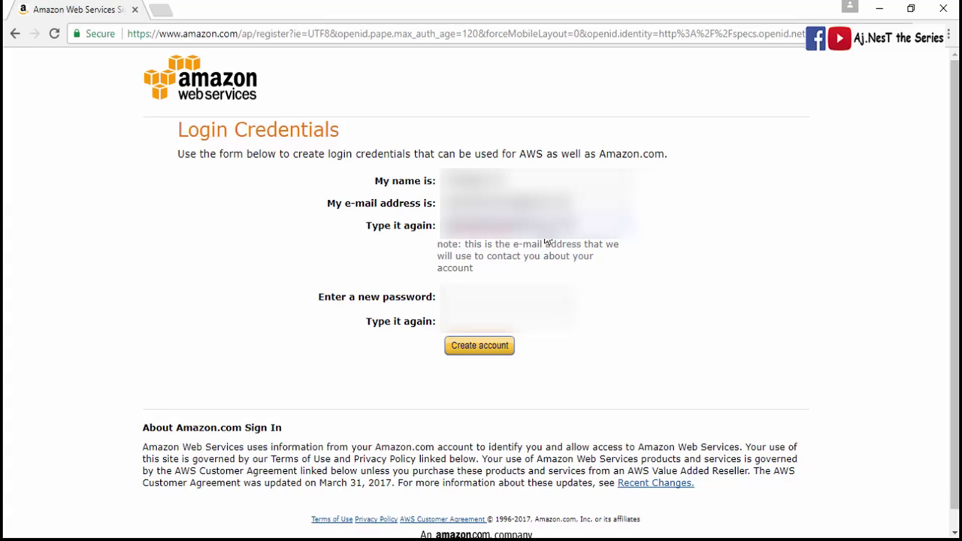
pyautogui.click(537, 298)
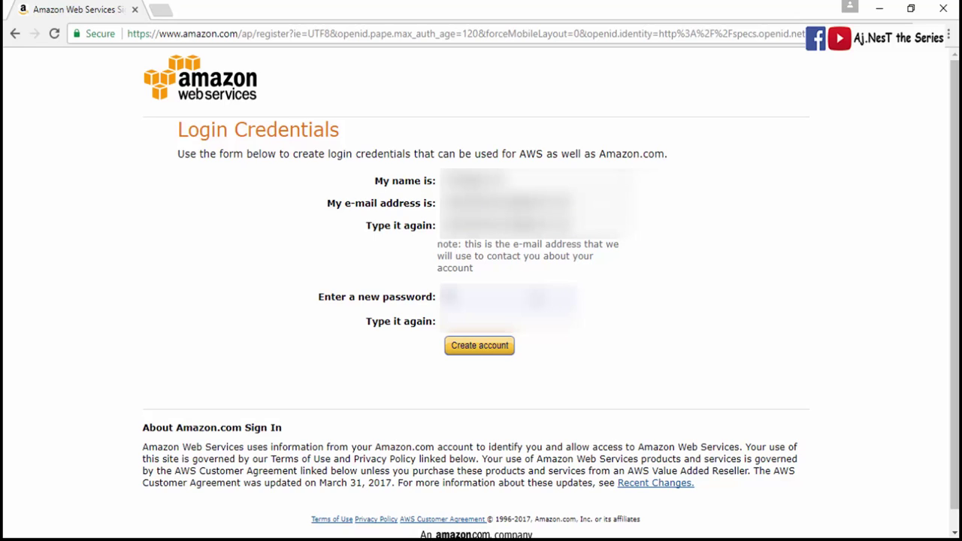
pyautogui.write('•••••••')
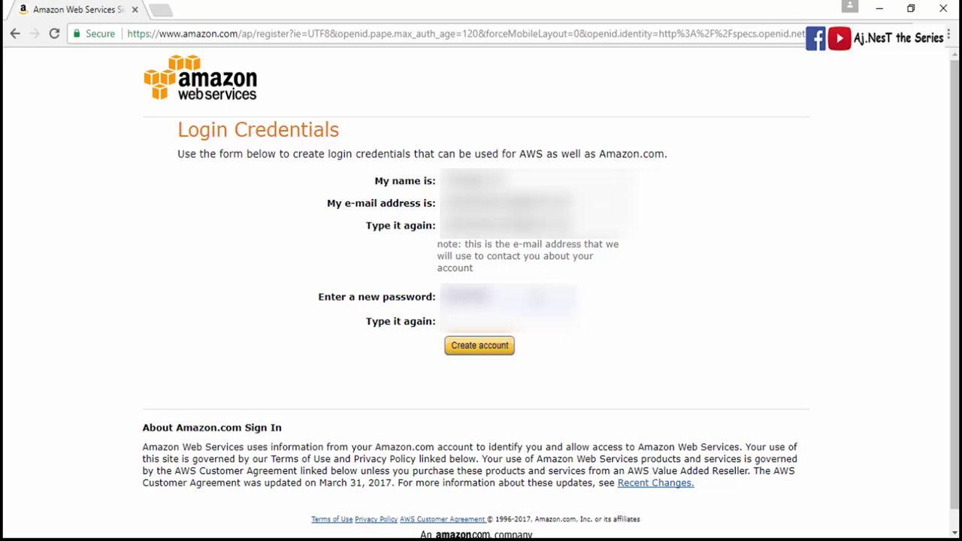
pyautogui.click(451, 321)
pyautogui.write('••••••')
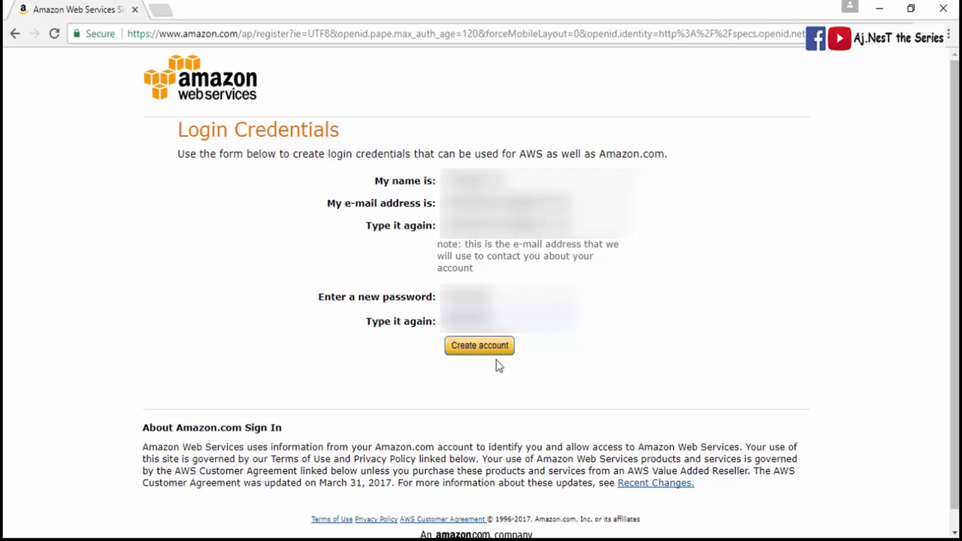
pyautogui.click(462, 356)
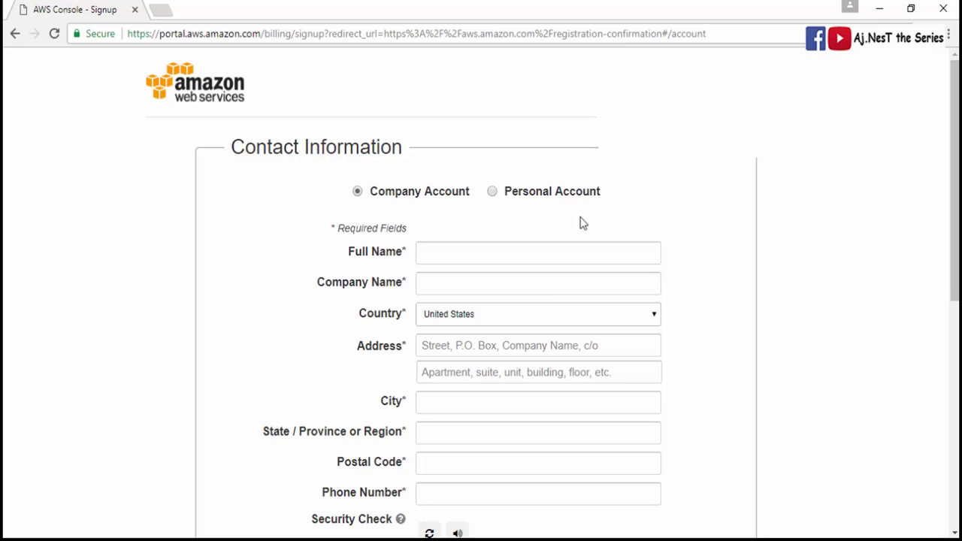
# - Enter the full name, choose Personal Account, select the country and type the street address
pyautogui.click(440, 253)
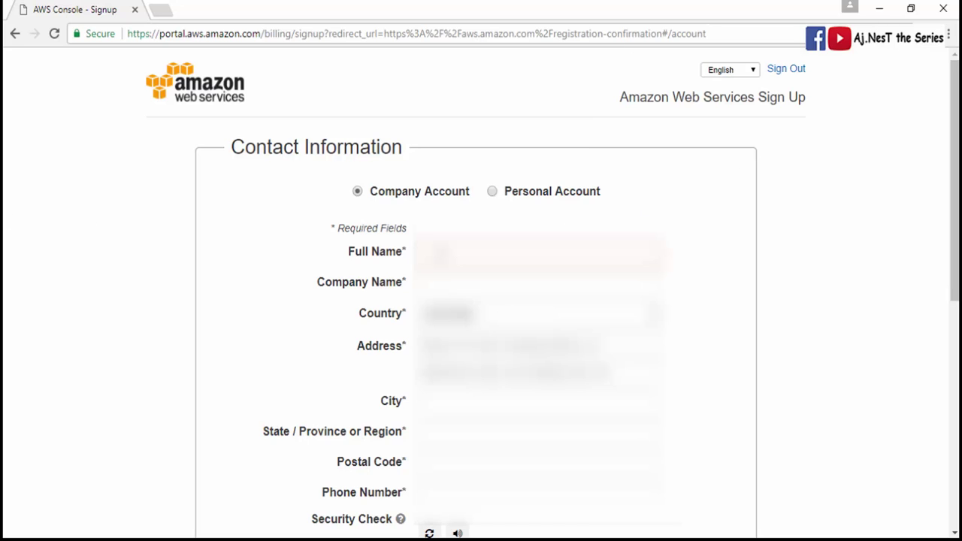
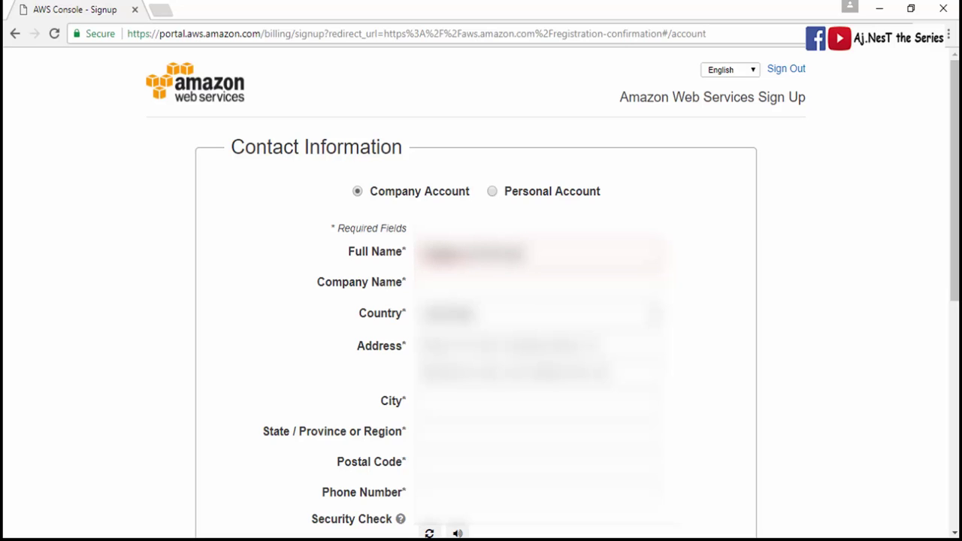
pyautogui.click(492, 193)
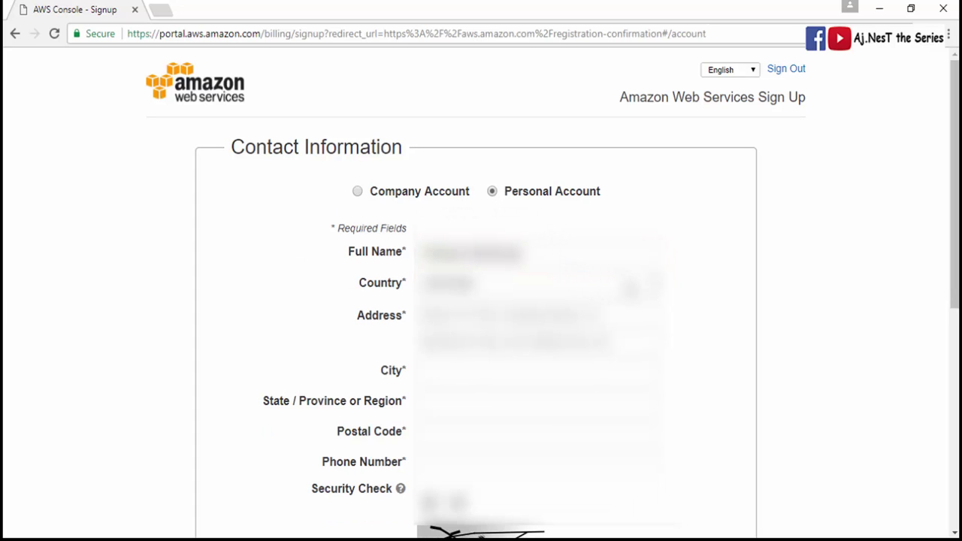
pyautogui.click(632, 284)
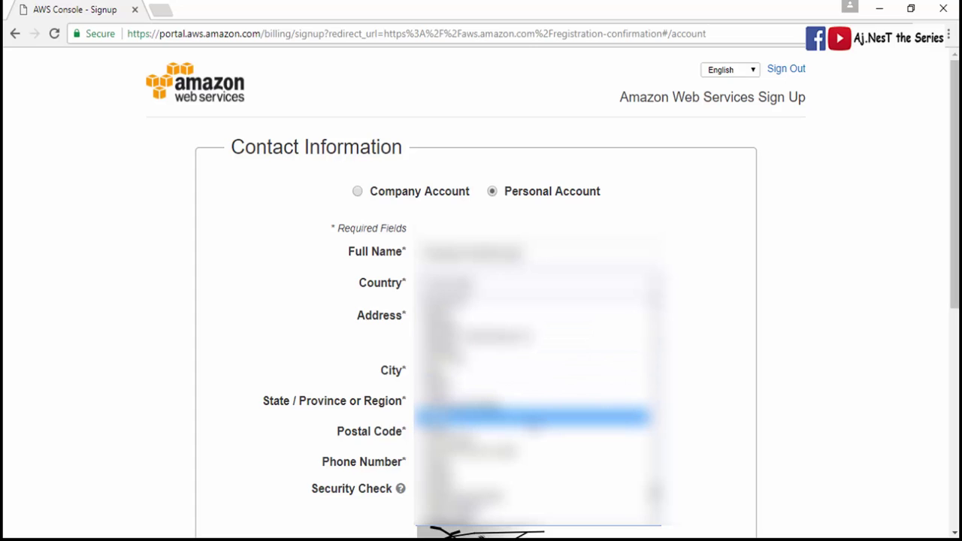
pyautogui.click(526, 344)
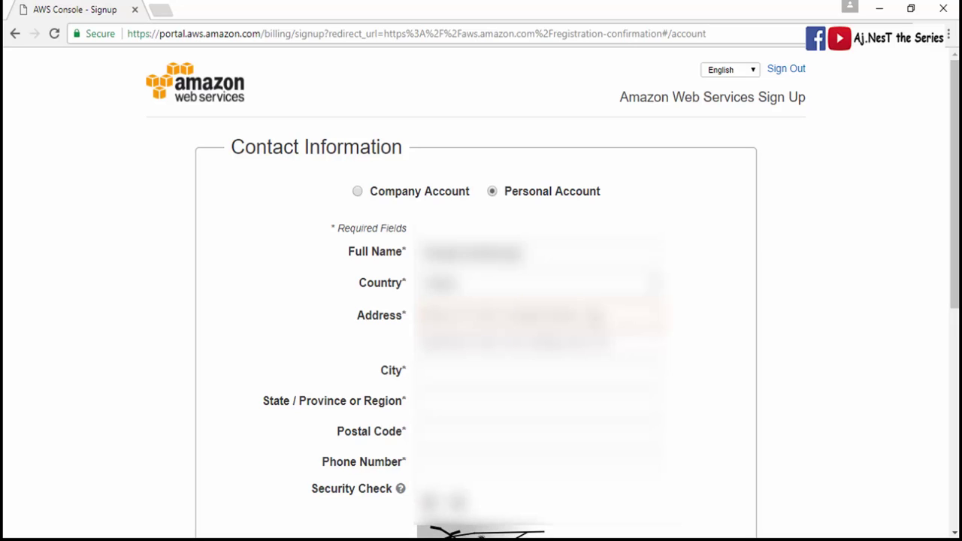
pyautogui.write('123 Ma')
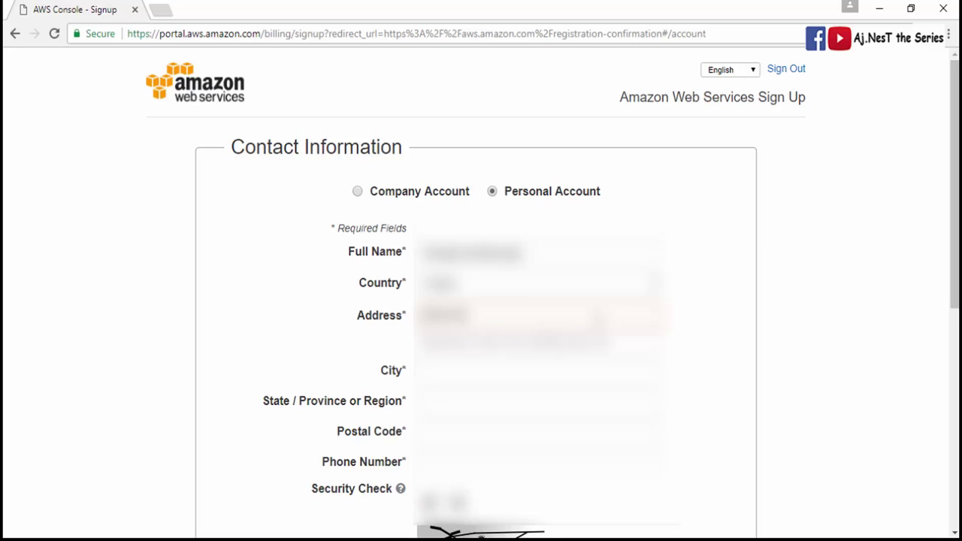
pyautogui.write('in St')
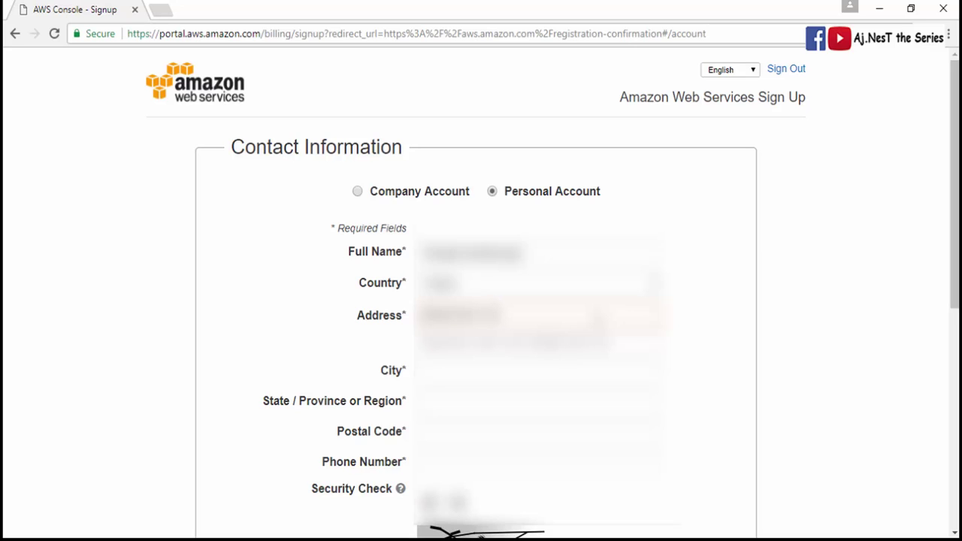
pyautogui.write('reet')
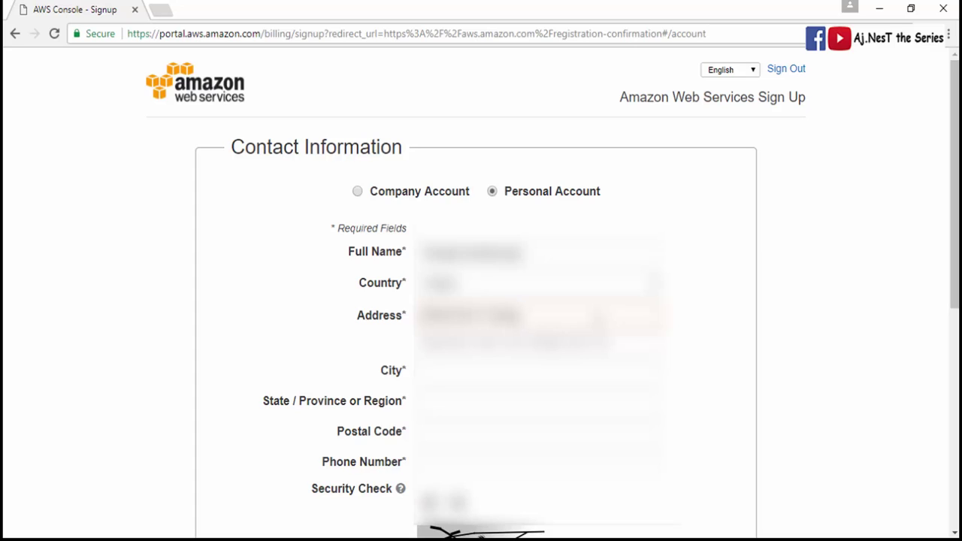
pyautogui.write(', Near')
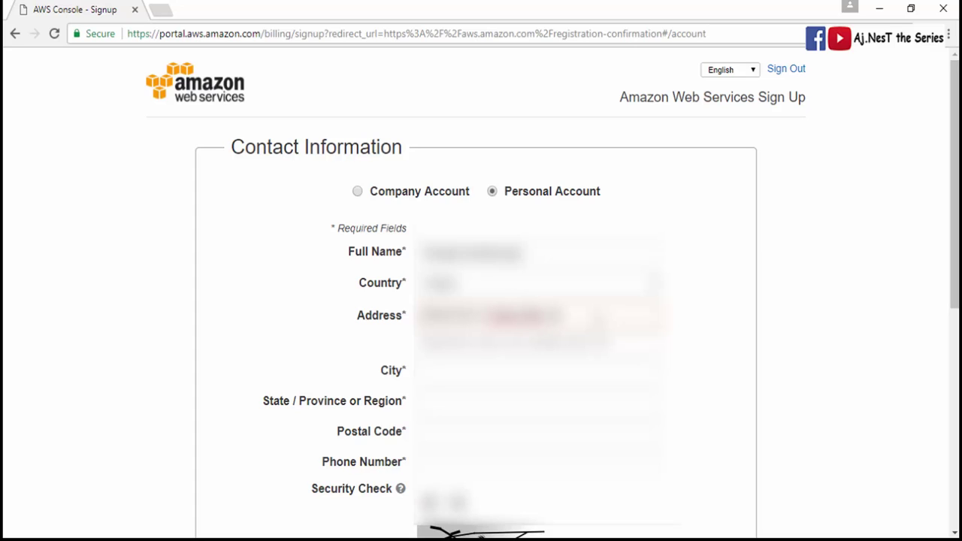
pyautogui.press('Tab')
pyautogui.press('Tab')
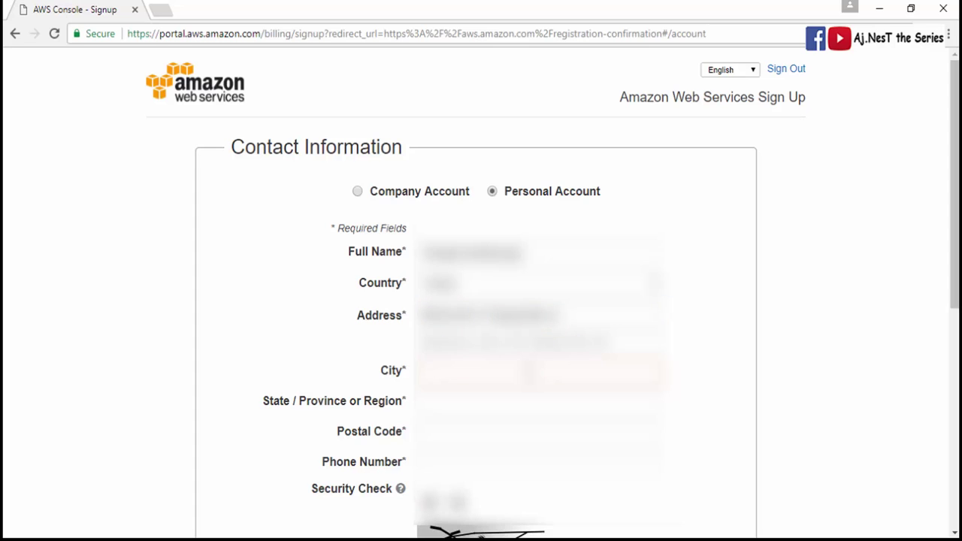
# - Fill in the city, state or region, postal code and phone number fields
pyautogui.scroll(-1, 481, 535)
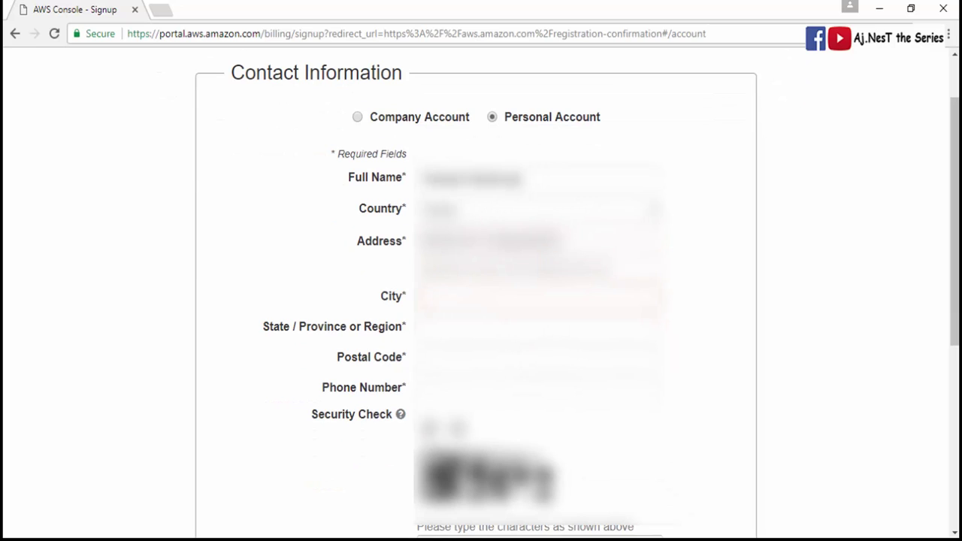
pyautogui.write('Patna')
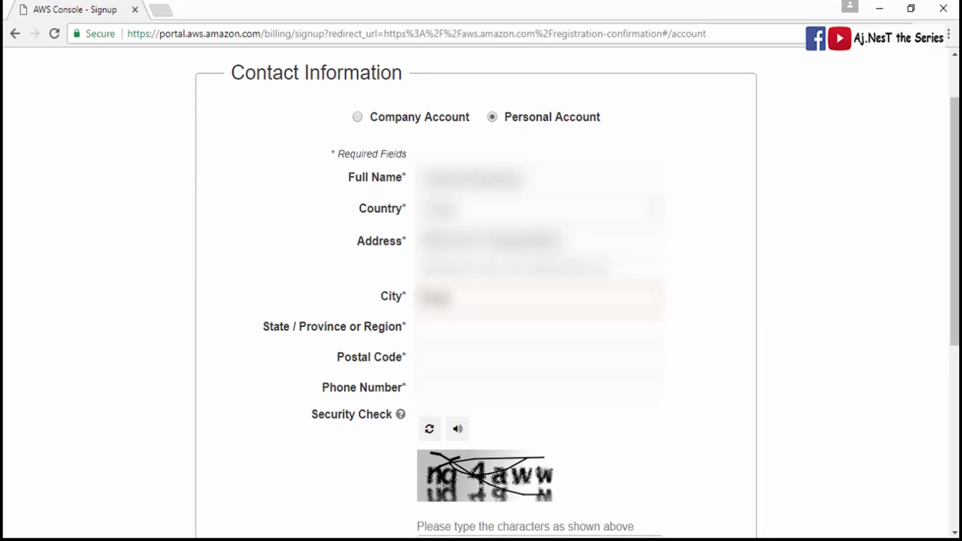
pyautogui.write('na')
pyautogui.click(423, 329)
pyautogui.write('Bi')
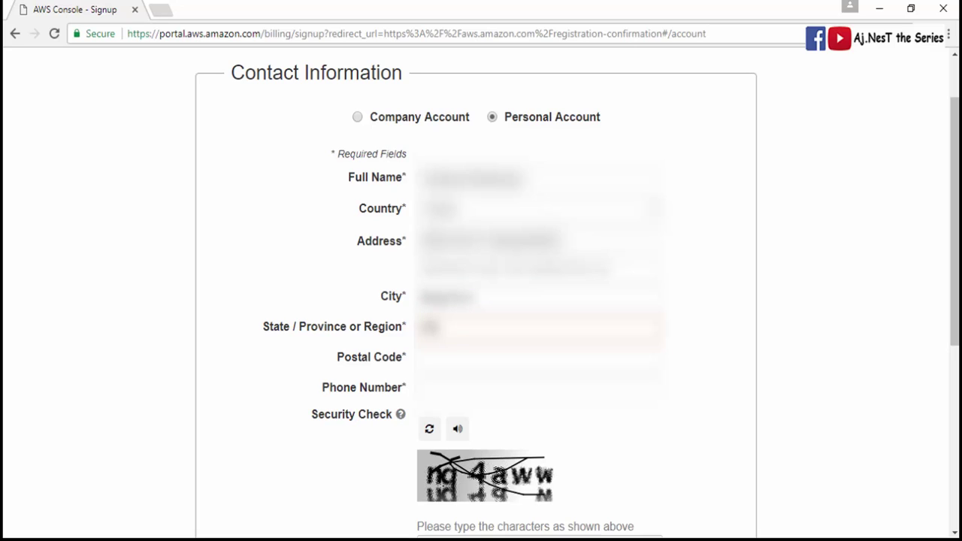
pyautogui.write('Biharar')
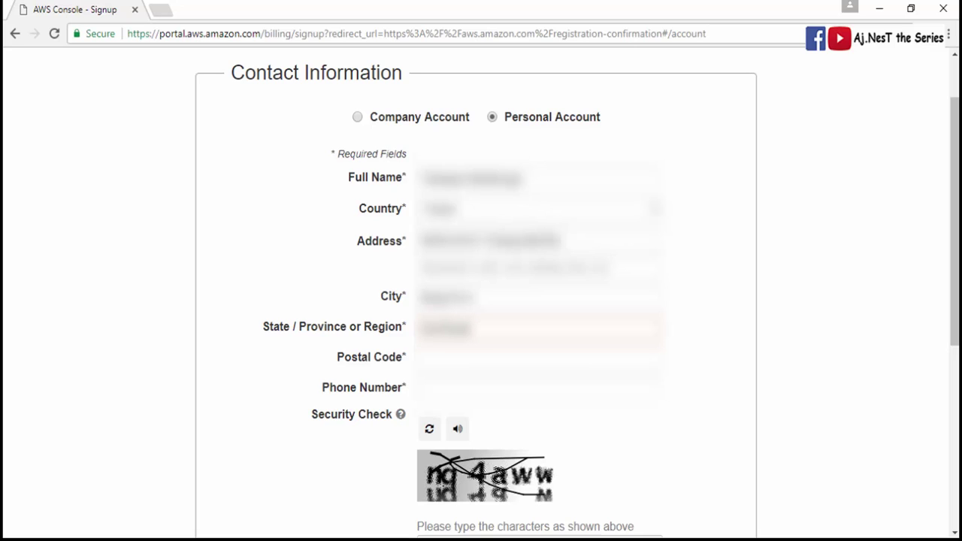
pyautogui.click(440, 366)
pyautogui.write('8000')
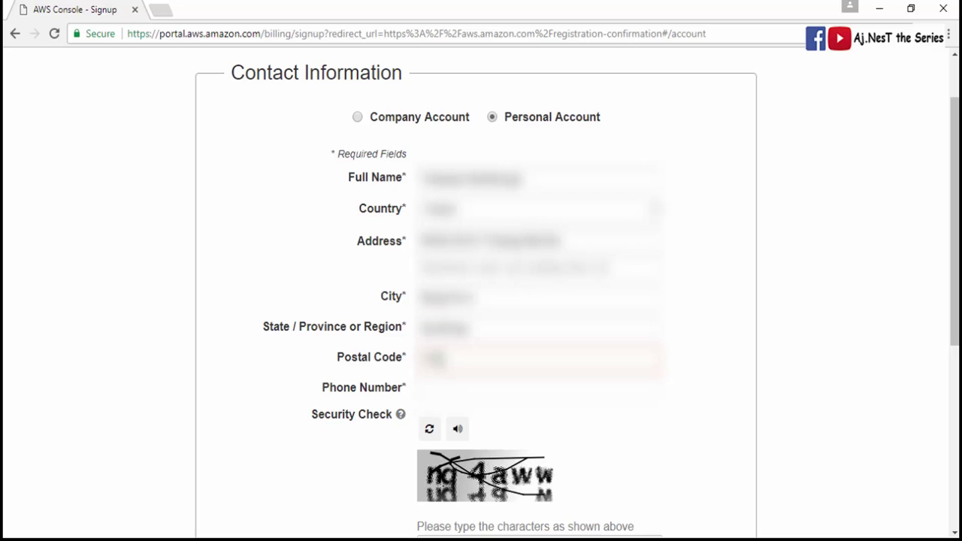
pyautogui.write('000')
pyautogui.press('Tab')
pyautogui.write('98')
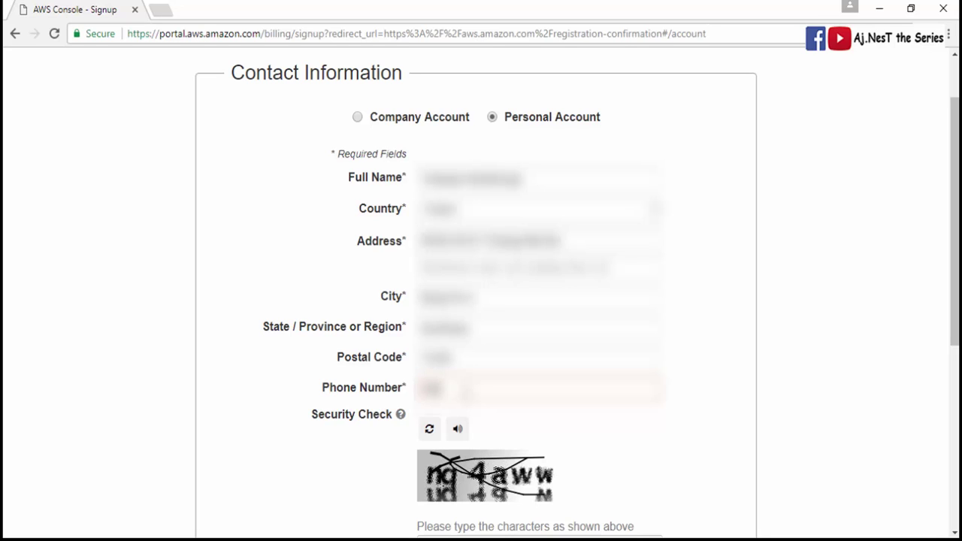
pyautogui.write('76543210')
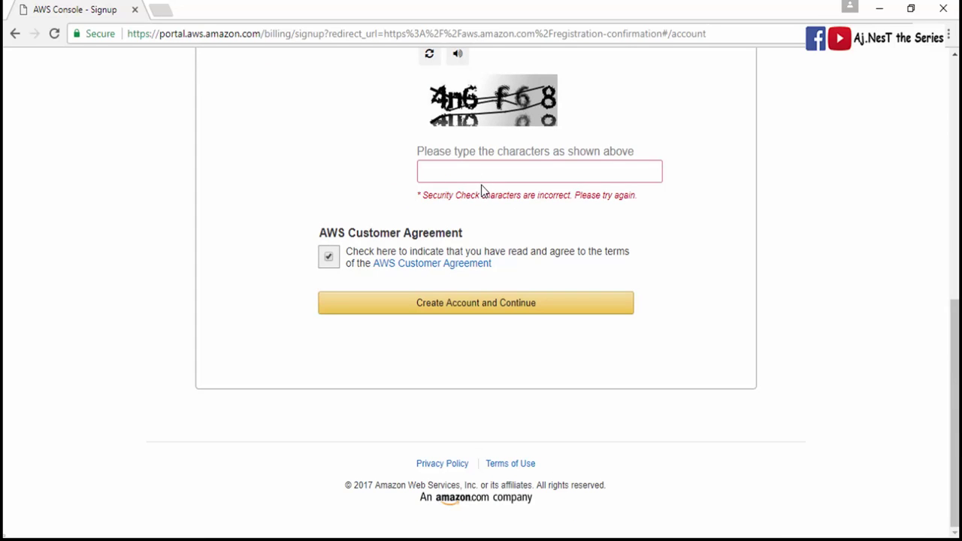
# - Enter the security check characters and choose Create Account and Continue
pyautogui.click(487, 174)
pyautogui.write('4n6f68')
pyautogui.click(436, 308)
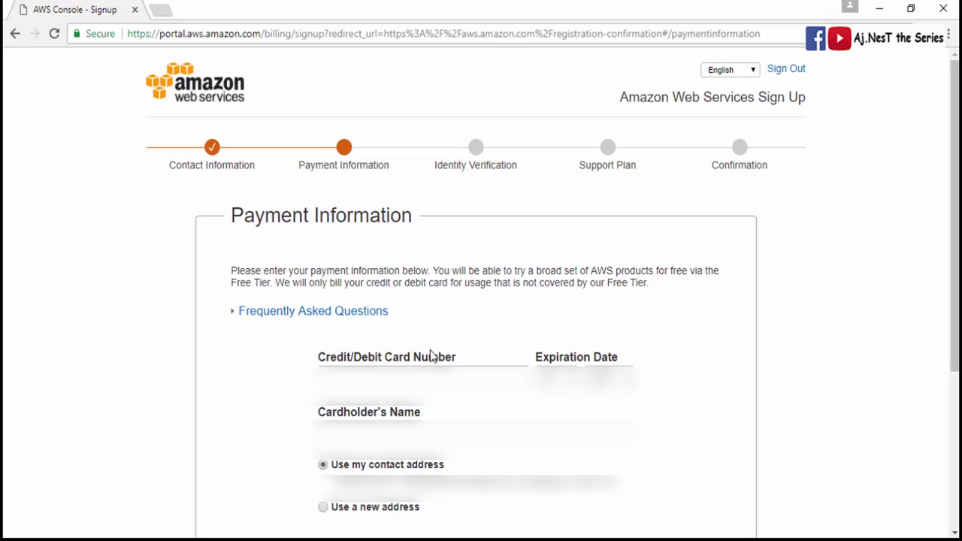
# - Enter the credit card number, expiration date and cardholder's name, then submit the payment details
pyautogui.click(432, 358)
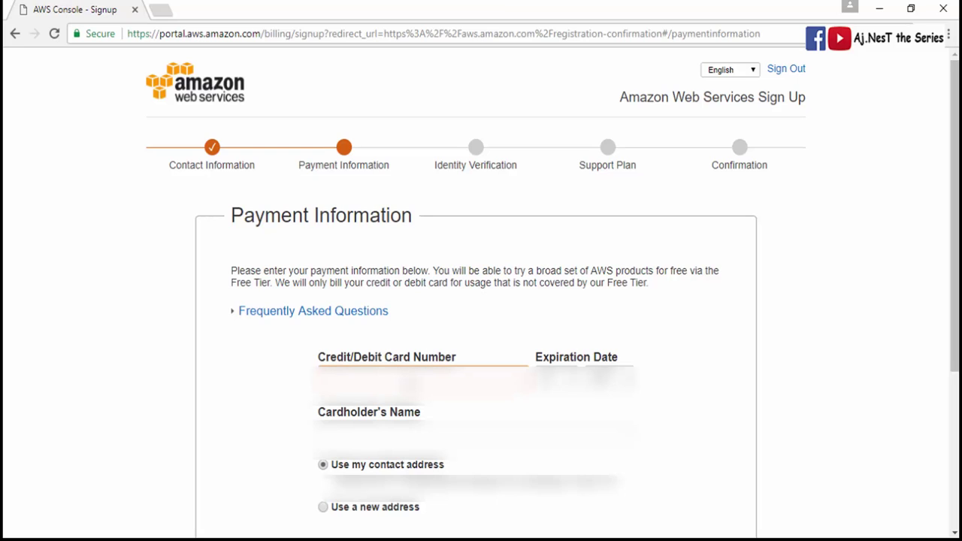
pyautogui.write('4111')
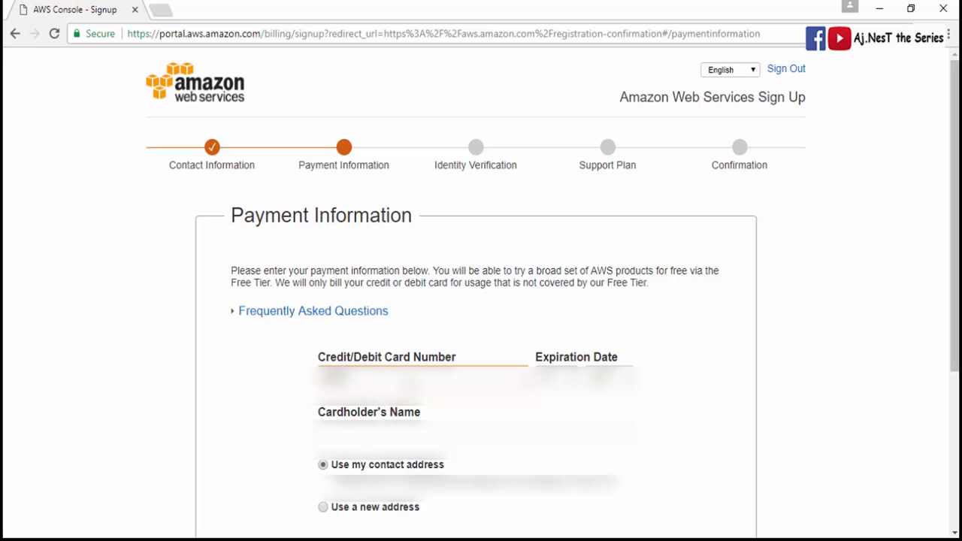
pyautogui.write('1111')
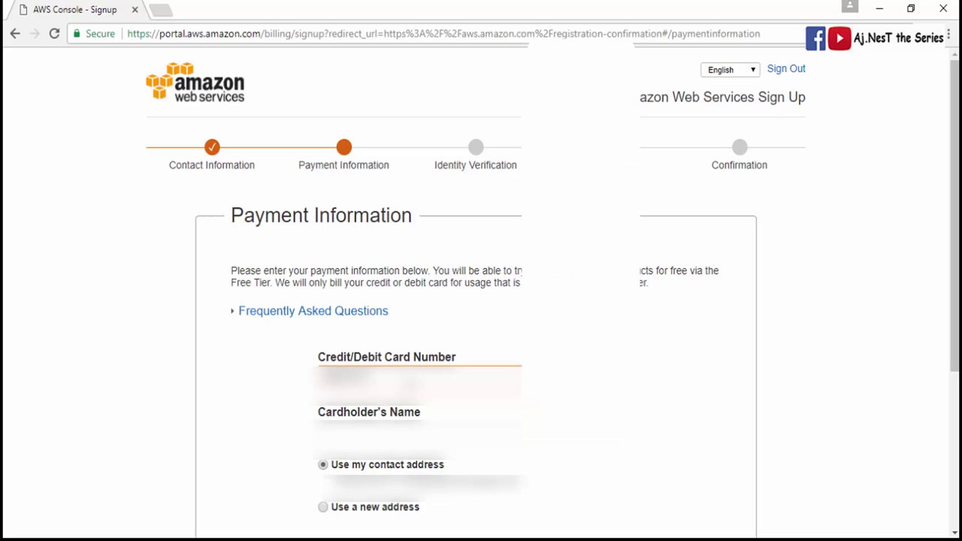
pyautogui.write('11')
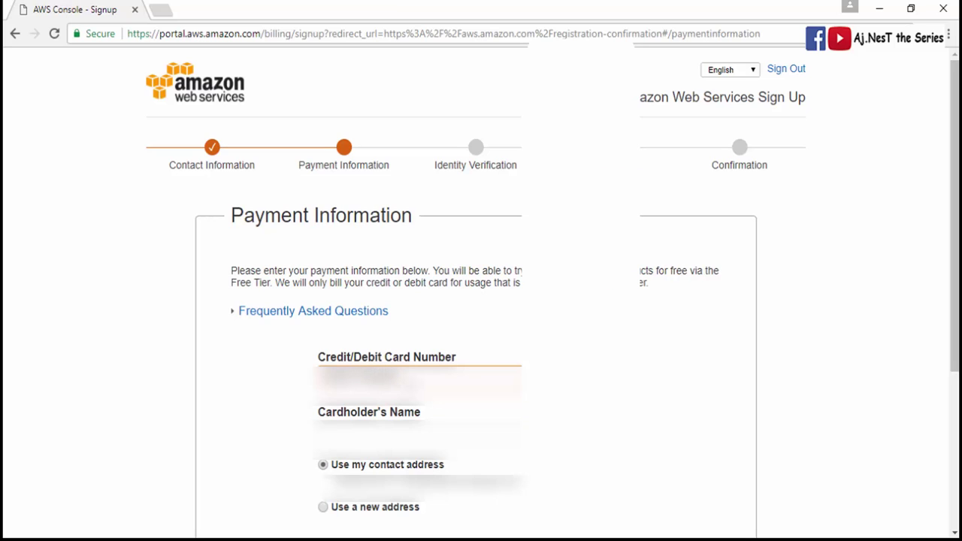
pyautogui.write('11')
pyautogui.press('Tab')
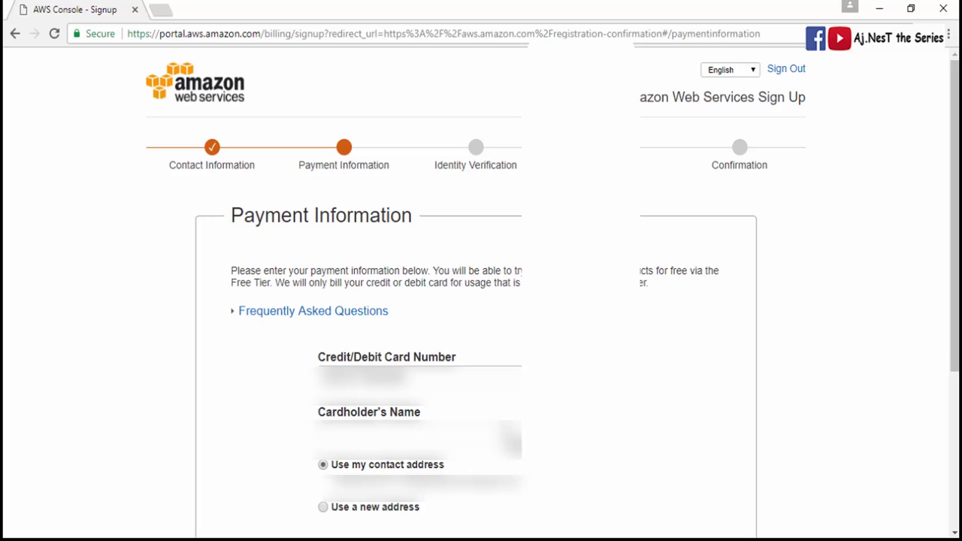
pyautogui.scroll(-2, 724, 414)
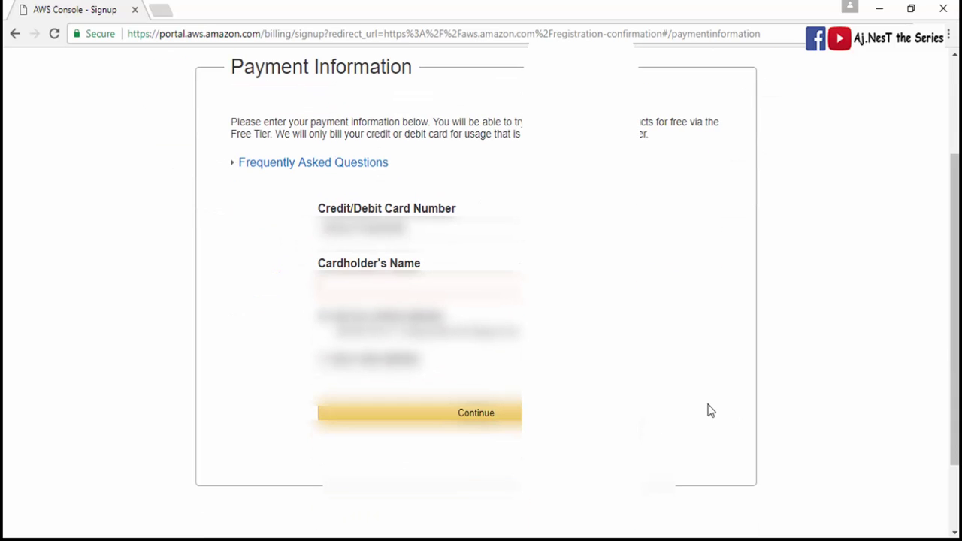
pyautogui.write('Aj')
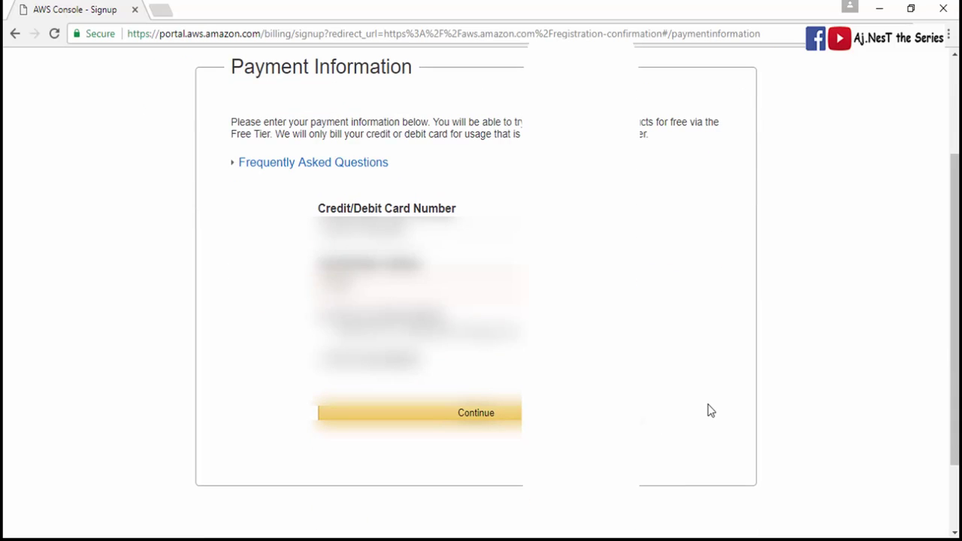
pyautogui.write('a')
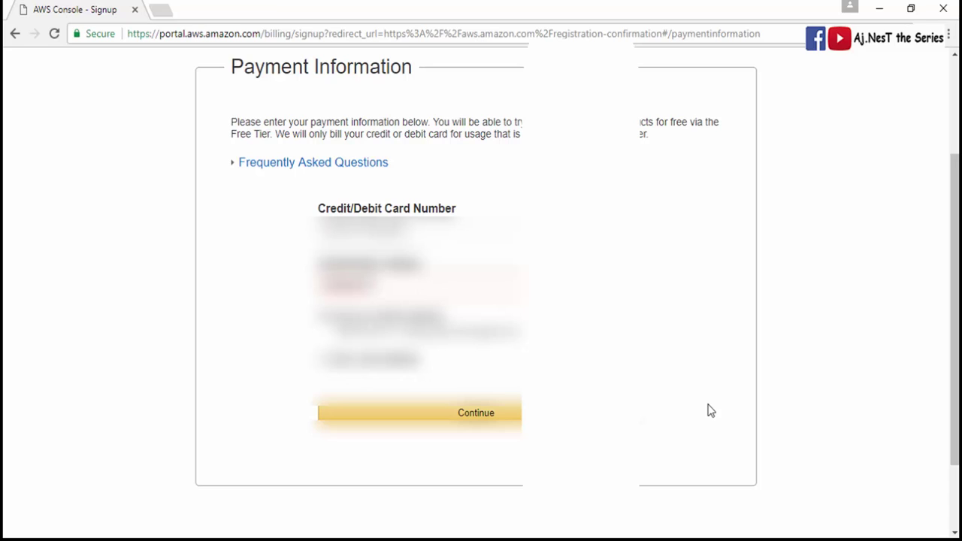
pyautogui.write('y')
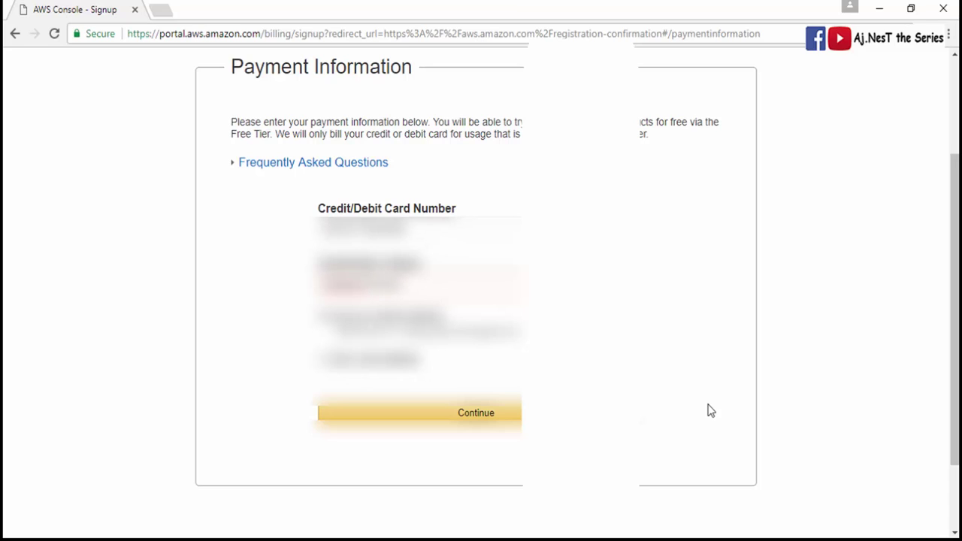
pyautogui.write('a')
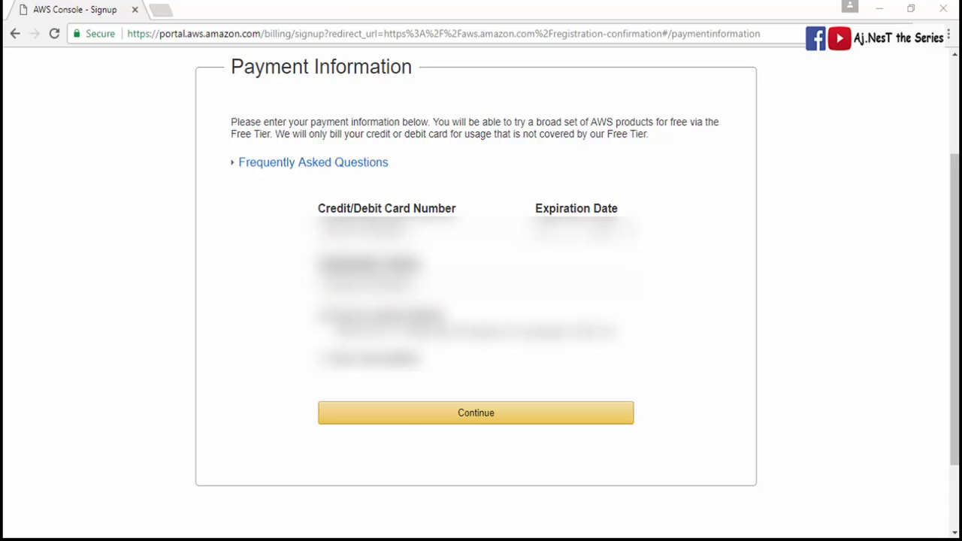
pyautogui.click(407, 415)
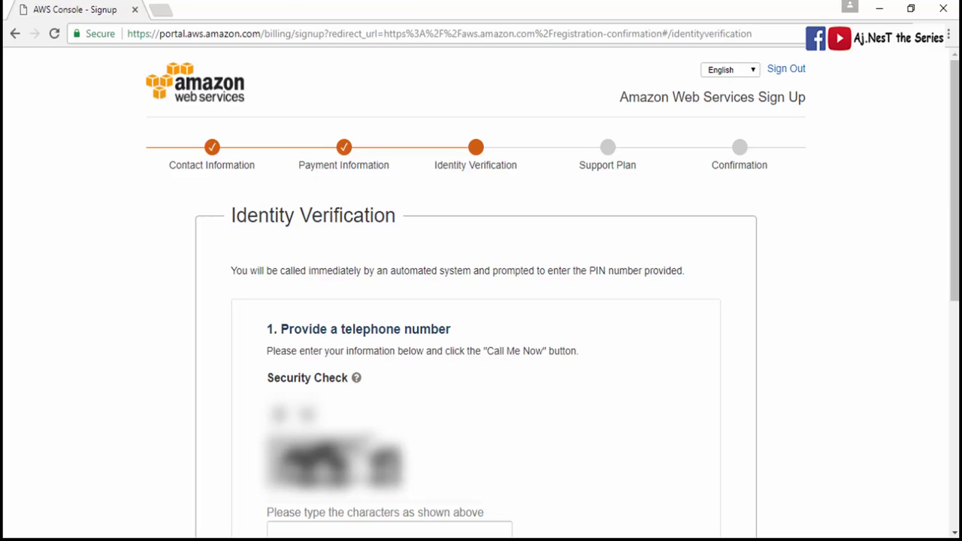
# - Request the automated verification phone call, then continue to the Support Plan step
pyautogui.scroll(-2, 18, 322)
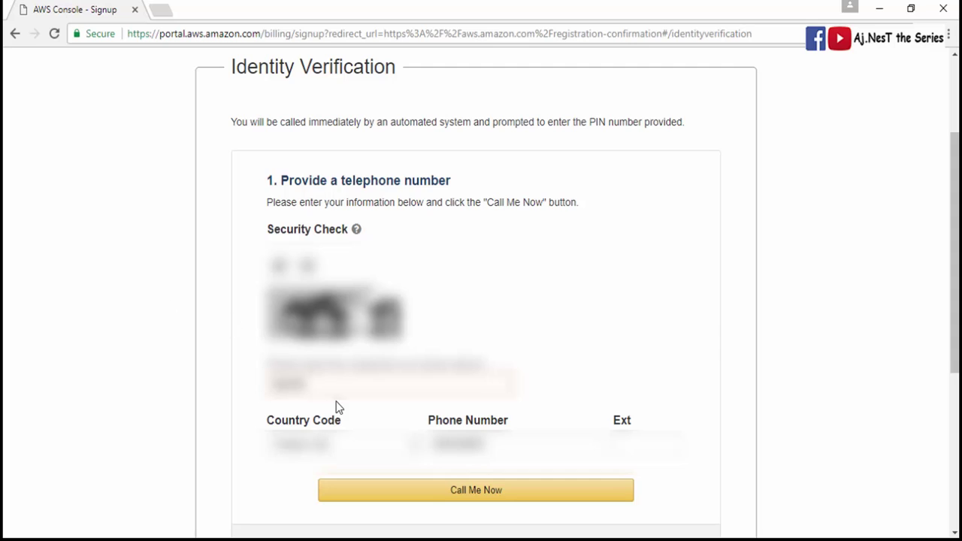
pyautogui.scroll(-2, 337, 404)
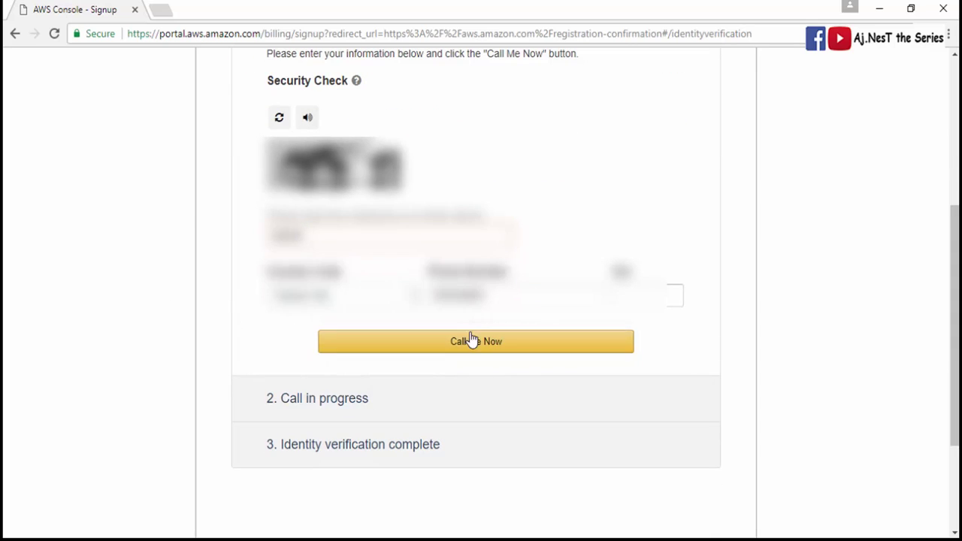
pyautogui.click(467, 340)
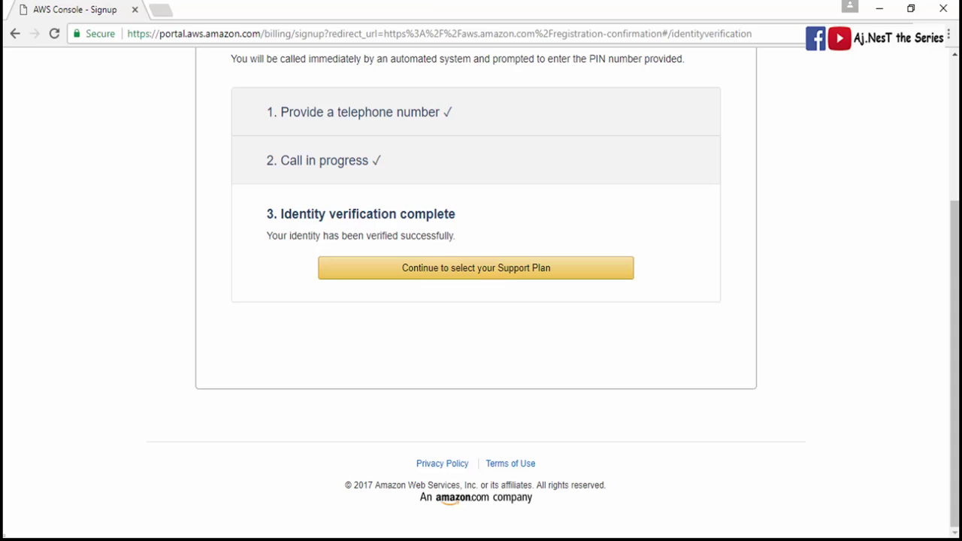
pyautogui.click(434, 275)
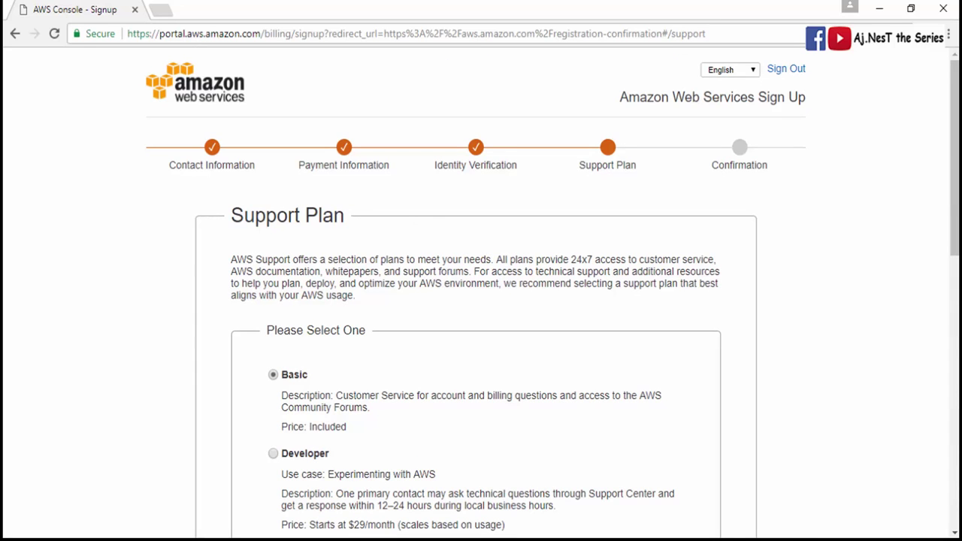
# - Submit the default free Basic support plan to complete registration
pyautogui.scroll(-2, 521, 376)
pyautogui.scroll(1, 521, 376)
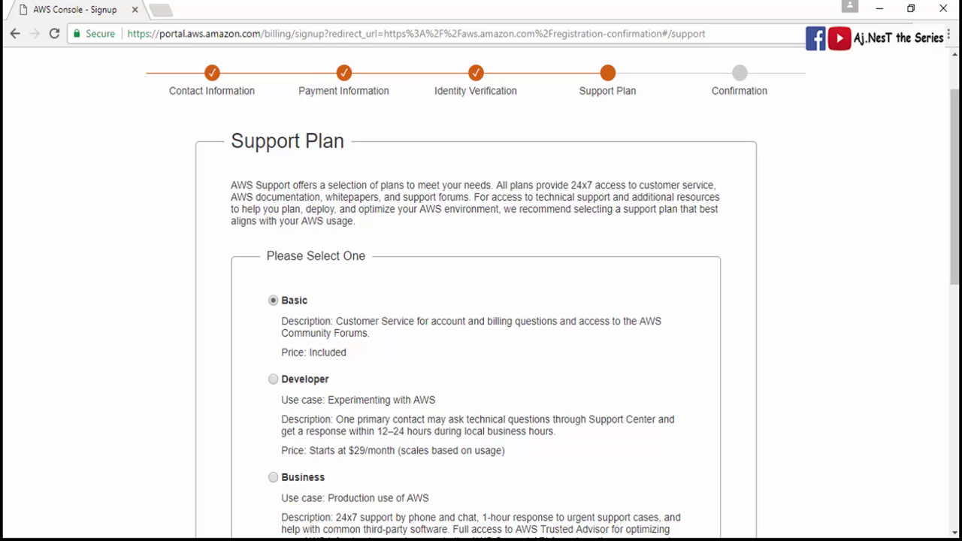
pyautogui.scroll(-1, 252, 383)
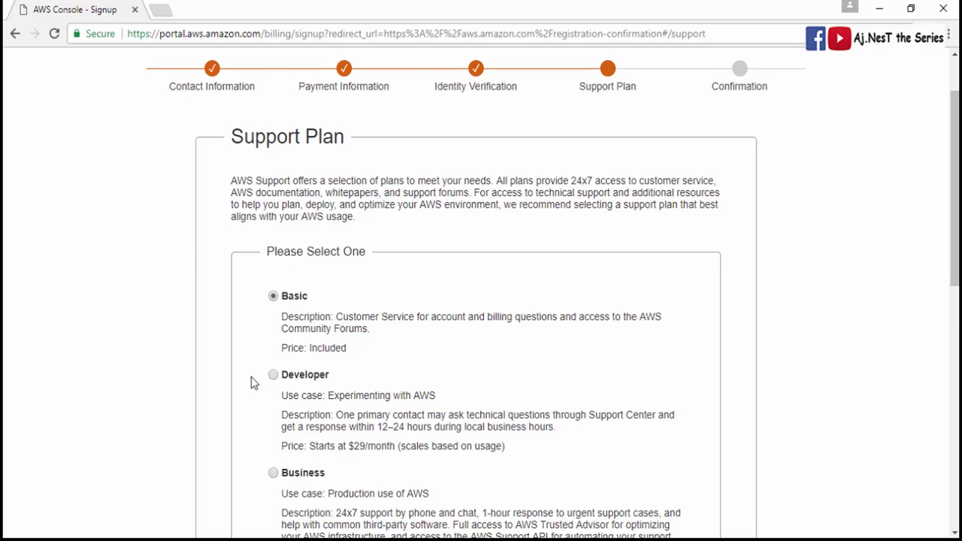
pyautogui.scroll(-5, 252, 384)
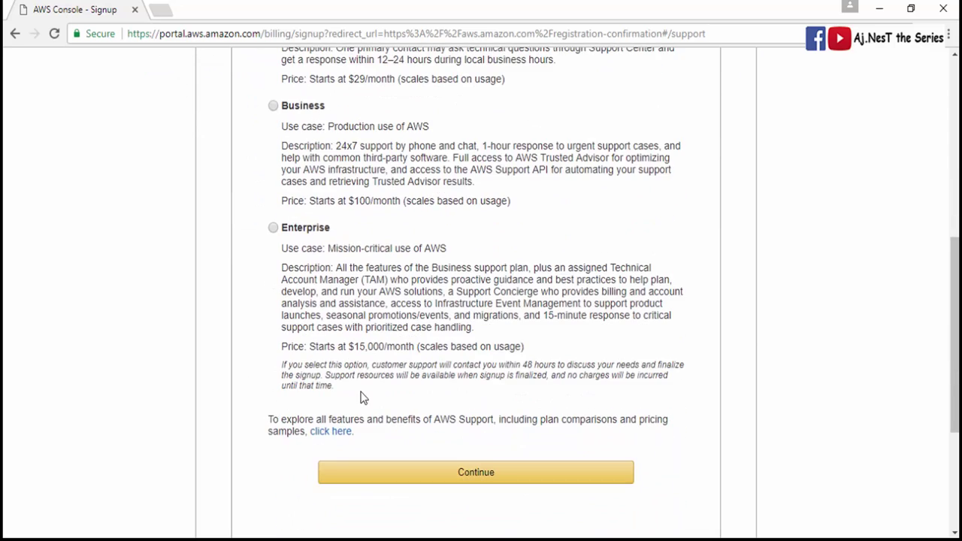
pyautogui.scroll(3, 360, 398)
pyautogui.scroll(-4, 440, 187)
pyautogui.click(438, 397)
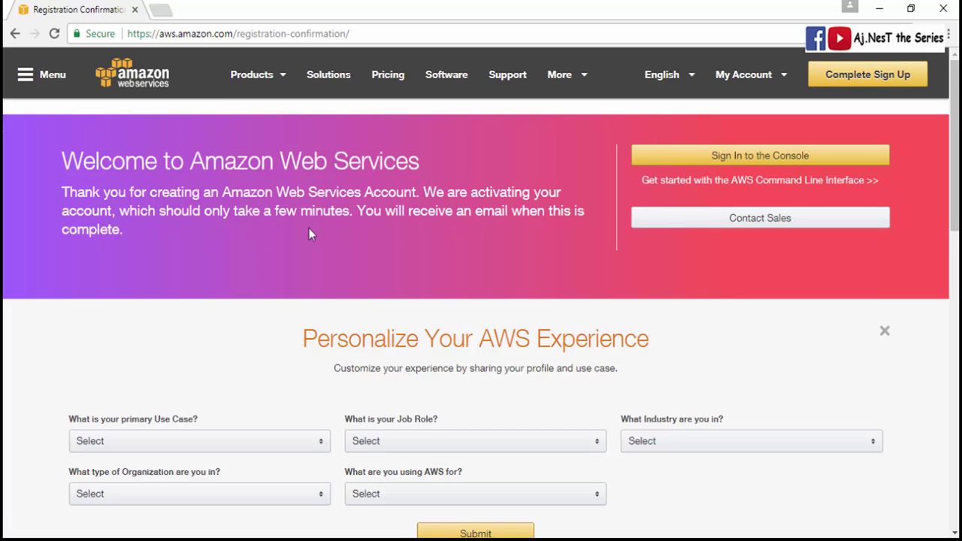
# - Go back to the AWS home page and choose Sign In to the Console
pyautogui.hotkey('alt', 'Left')
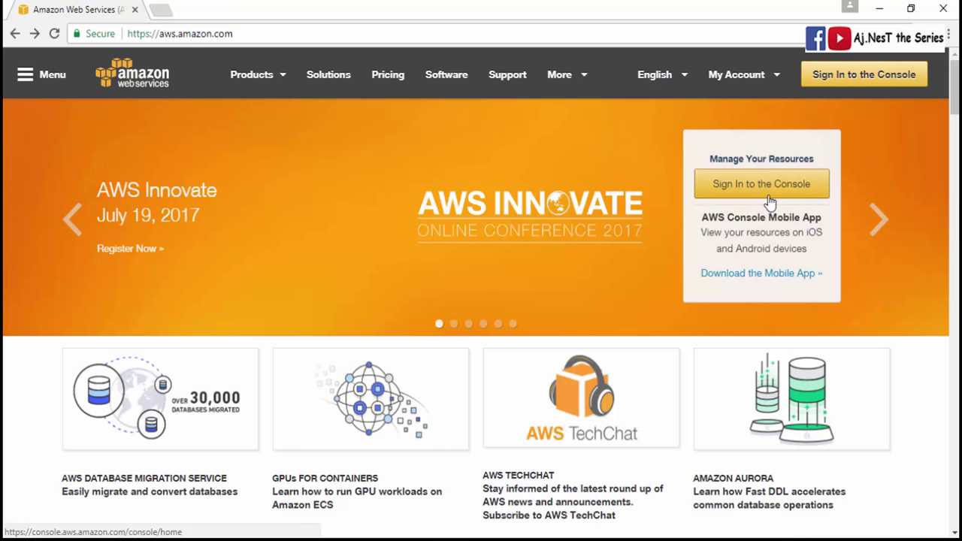
pyautogui.click(819, 78)
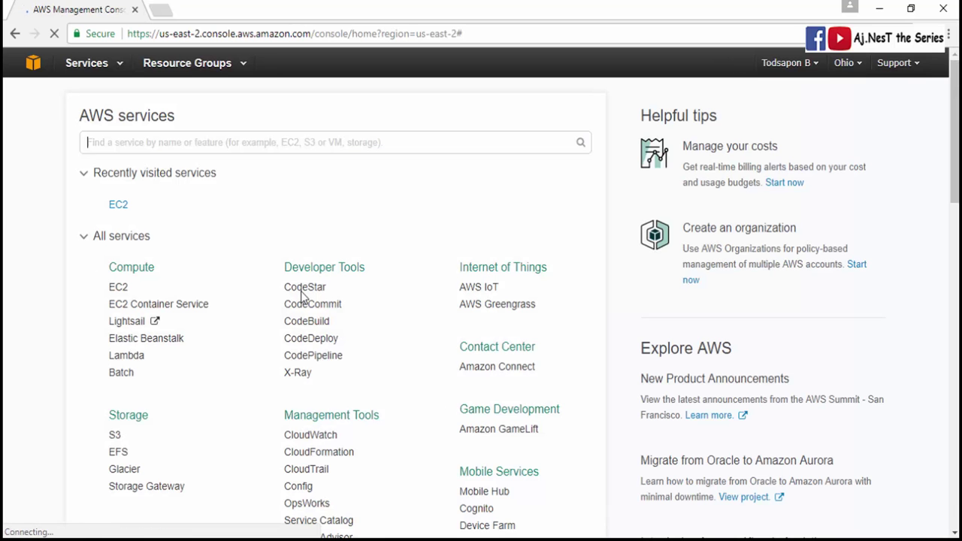
# - Open the EC2 Dashboard under Compute and keep US East (N. Virginia) as the region
pyautogui.click(120, 288)
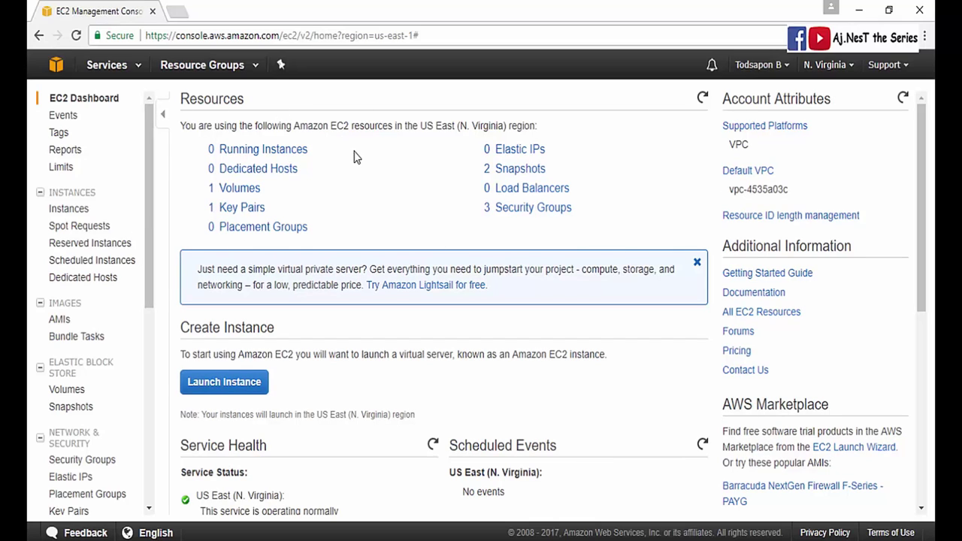
pyautogui.scroll(-5, 391, 267)
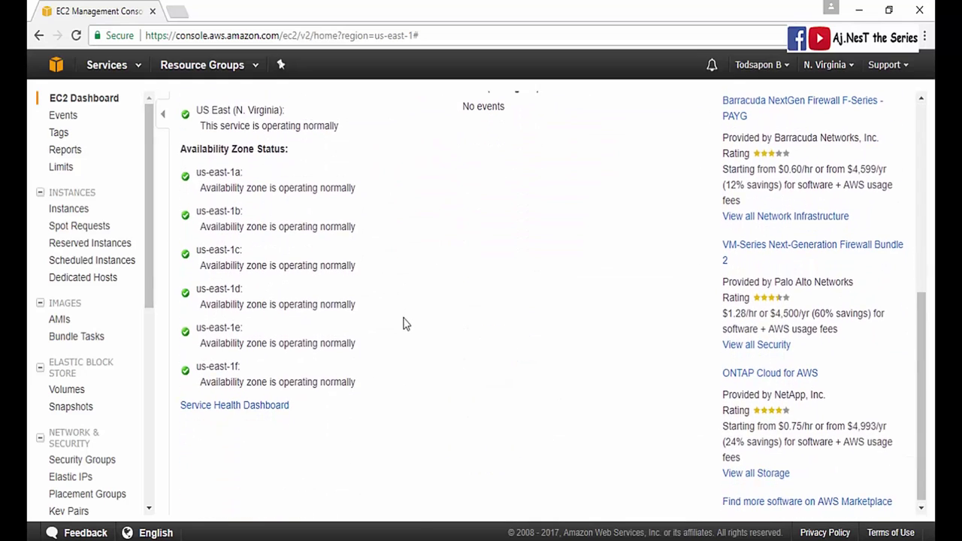
pyautogui.scroll(5, 403, 324)
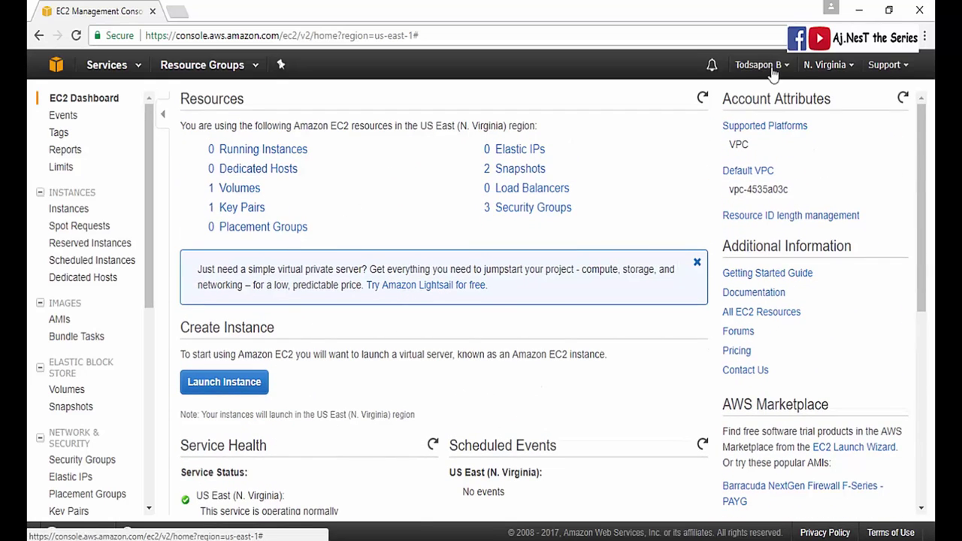
pyautogui.click(852, 68)
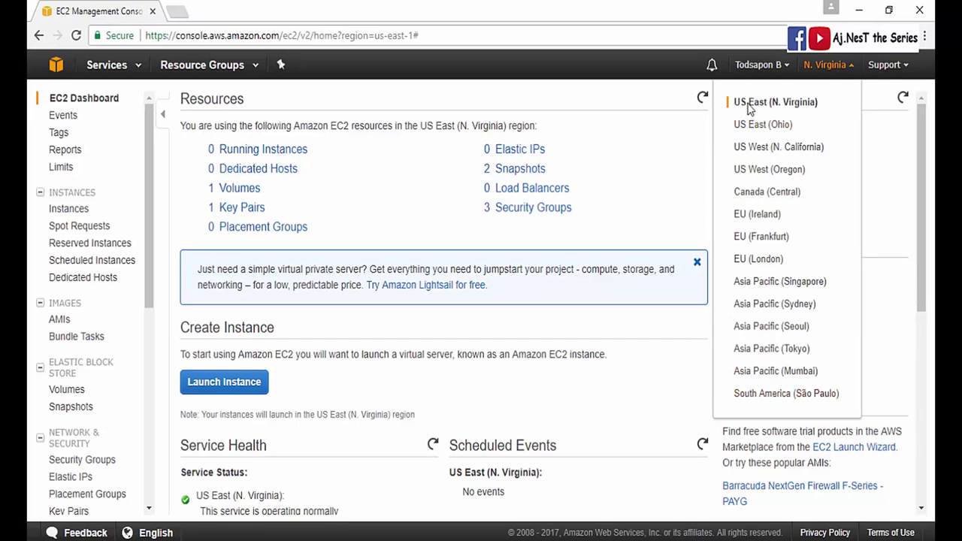
pyautogui.click(851, 68)
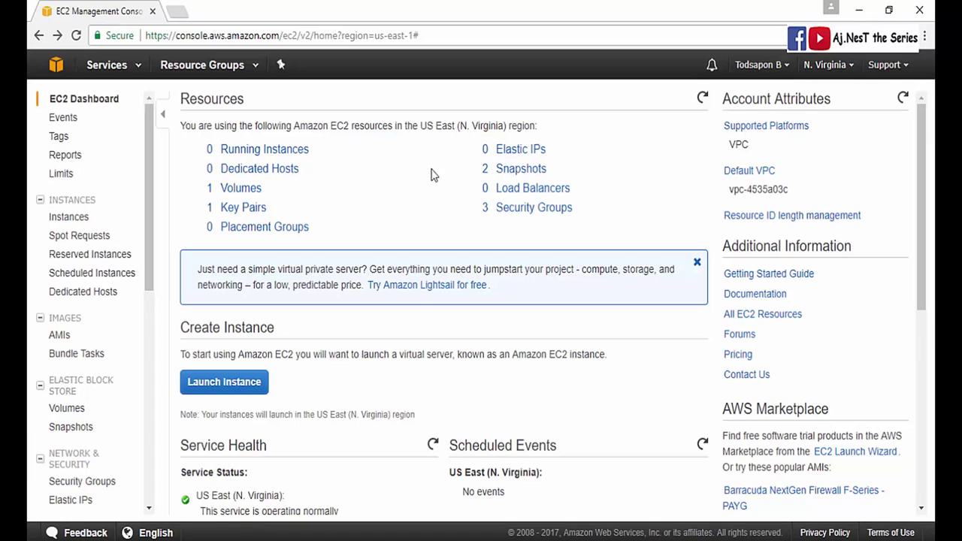
pyautogui.click(198, 388)
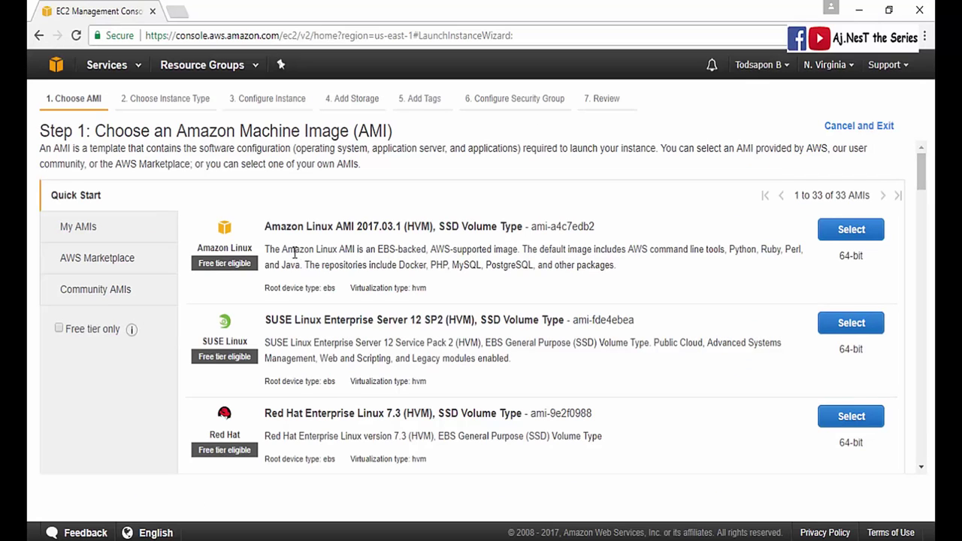
pyautogui.scroll(-2, 346, 259)
pyautogui.scroll(-20, 348, 263)
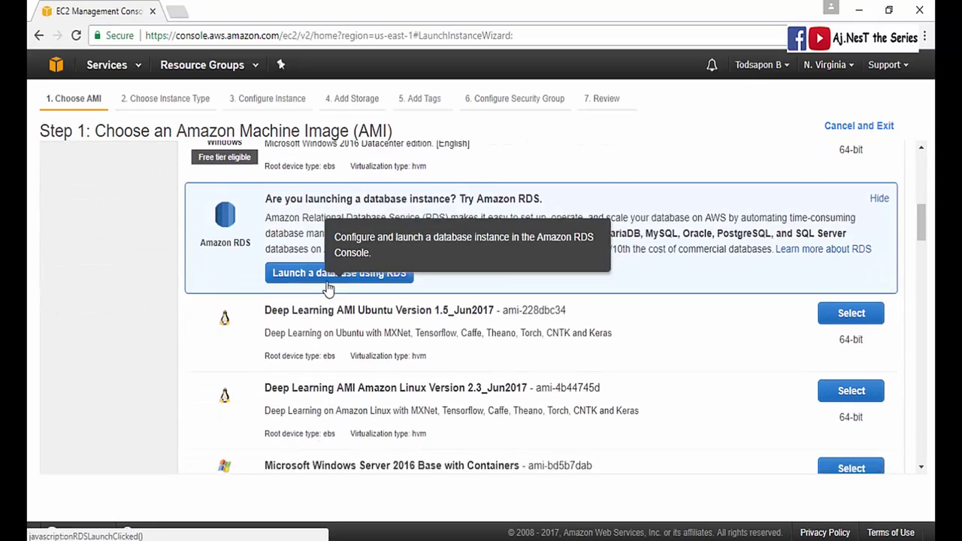
pyautogui.scroll(-15, 328, 301)
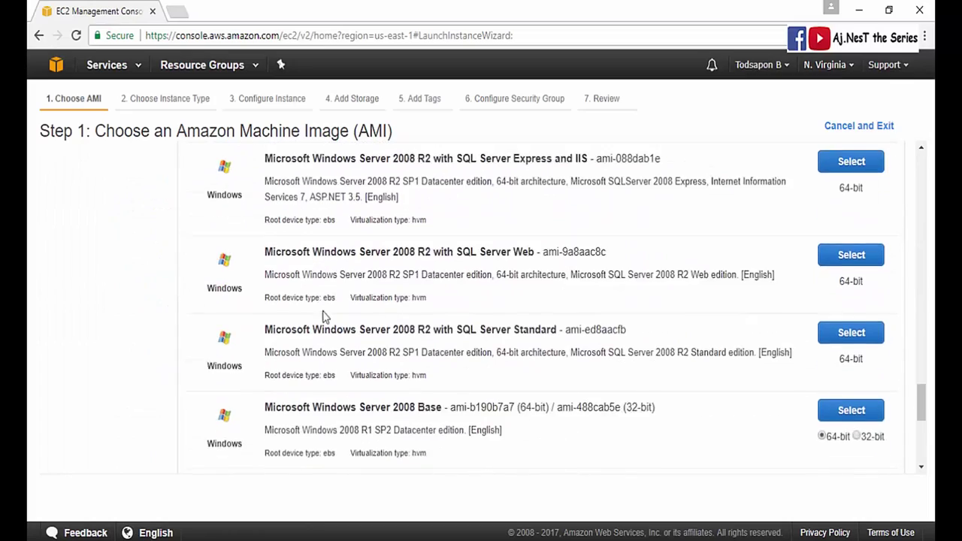
pyautogui.scroll(10, 335, 400)
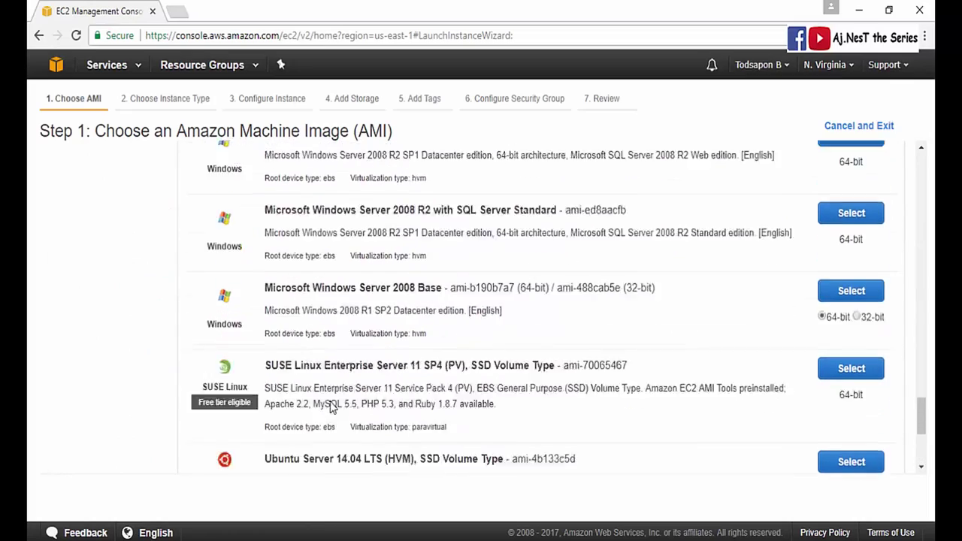
pyautogui.scroll(15, 334, 400)
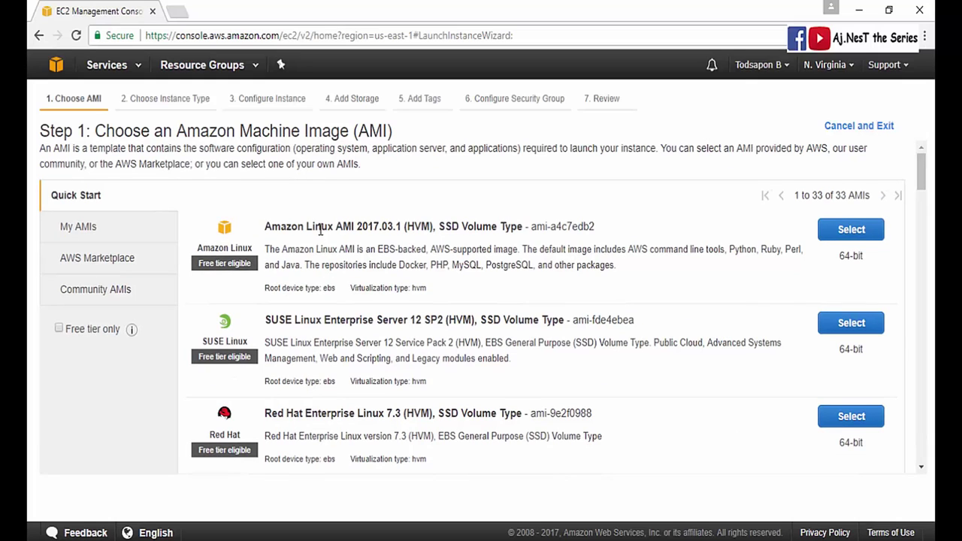
pyautogui.click(60, 329)
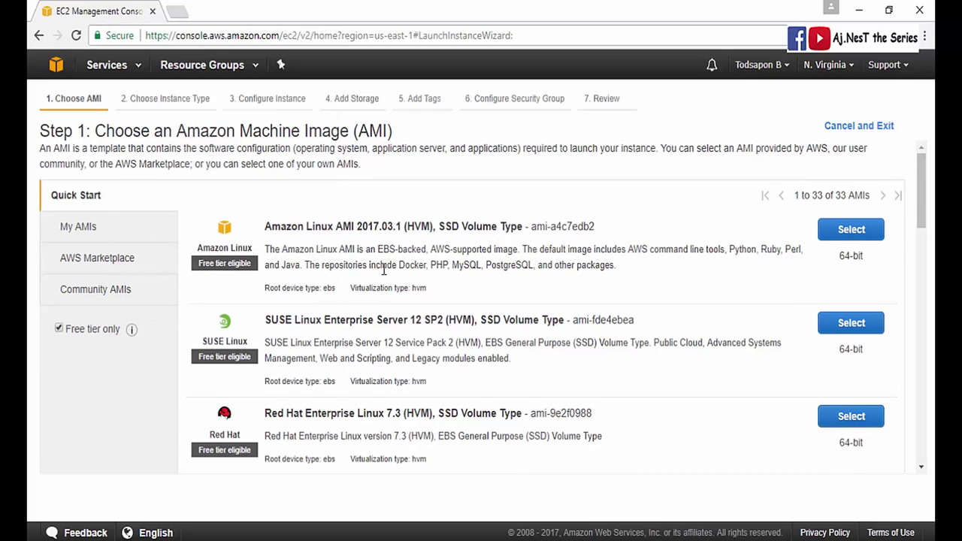
pyautogui.scroll(-6, 383, 264)
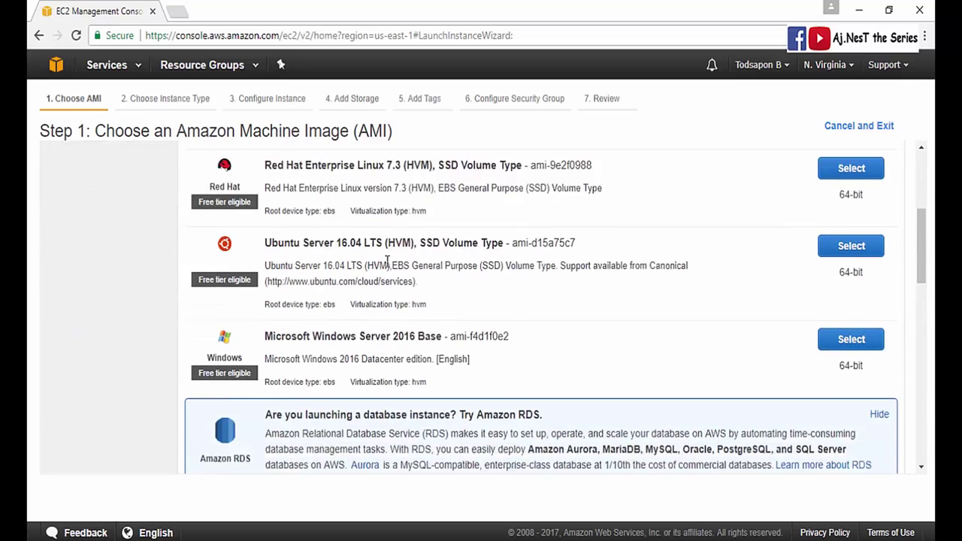
pyautogui.scroll(-2, 383, 264)
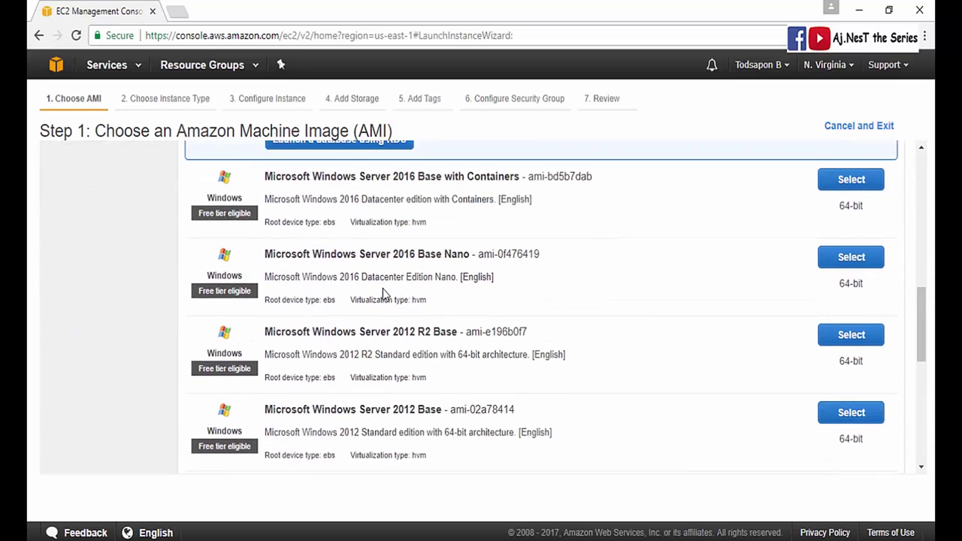
pyautogui.scroll(-5, 383, 293)
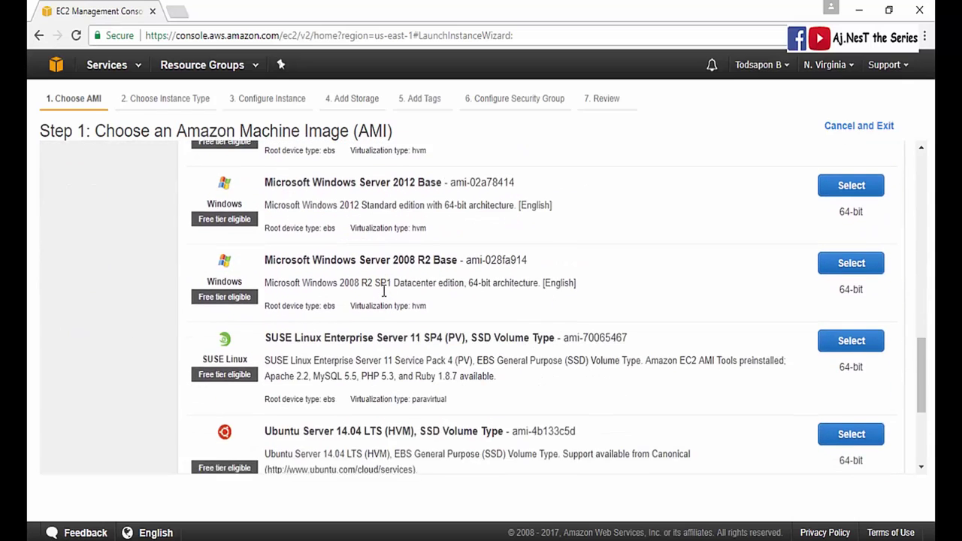
pyautogui.scroll(-1, 384, 292)
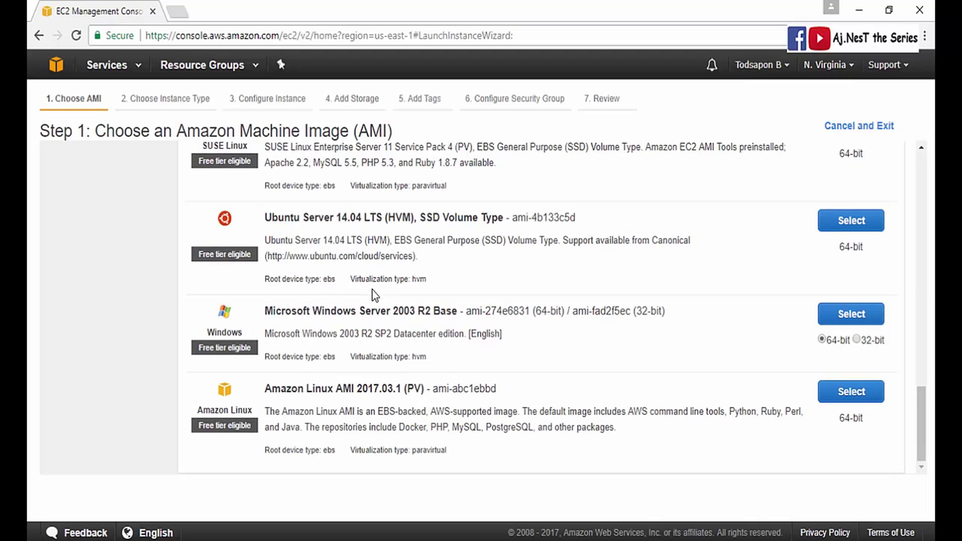
pyautogui.scroll(1, 373, 294)
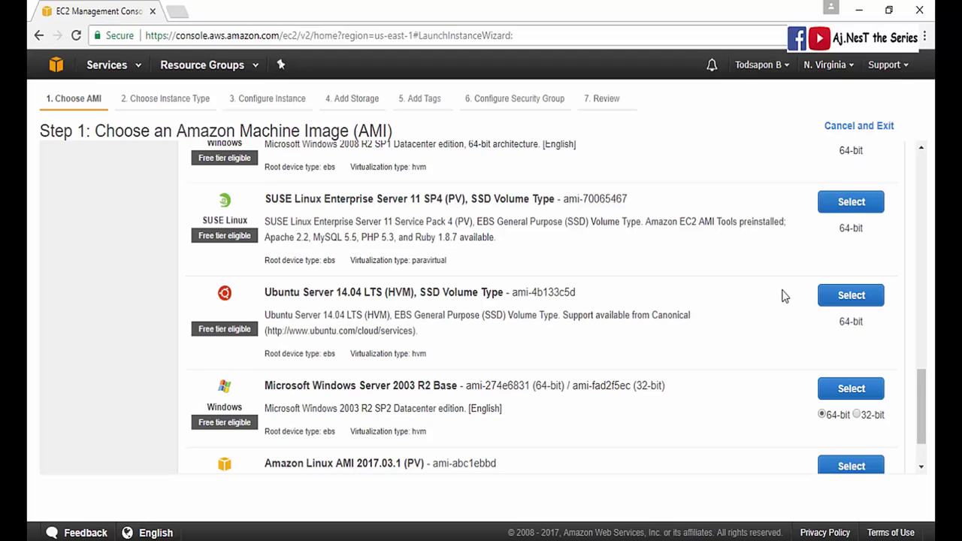
# - Select the Ubuntu Server 14.04 LTS image for the new instance
pyautogui.click(837, 298)
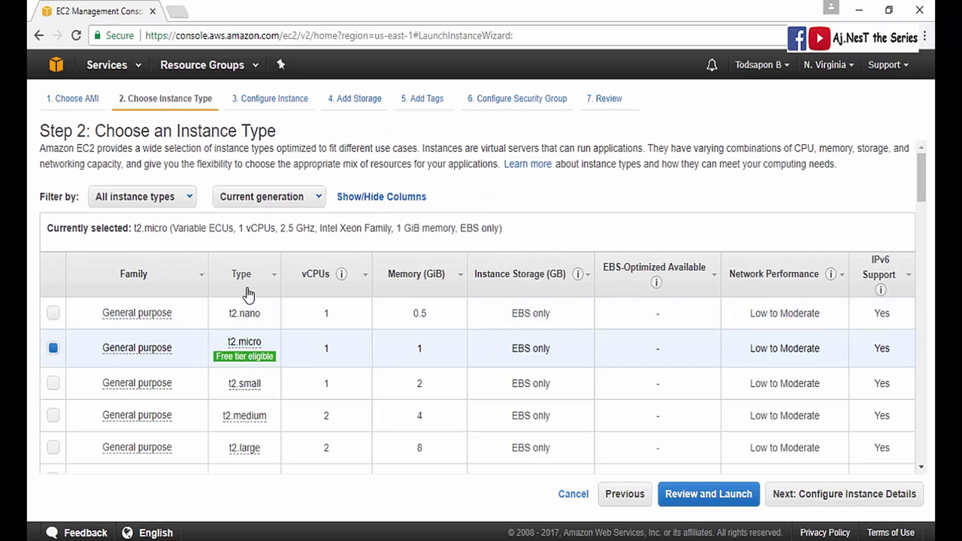
pyautogui.scroll(-3, 250, 300)
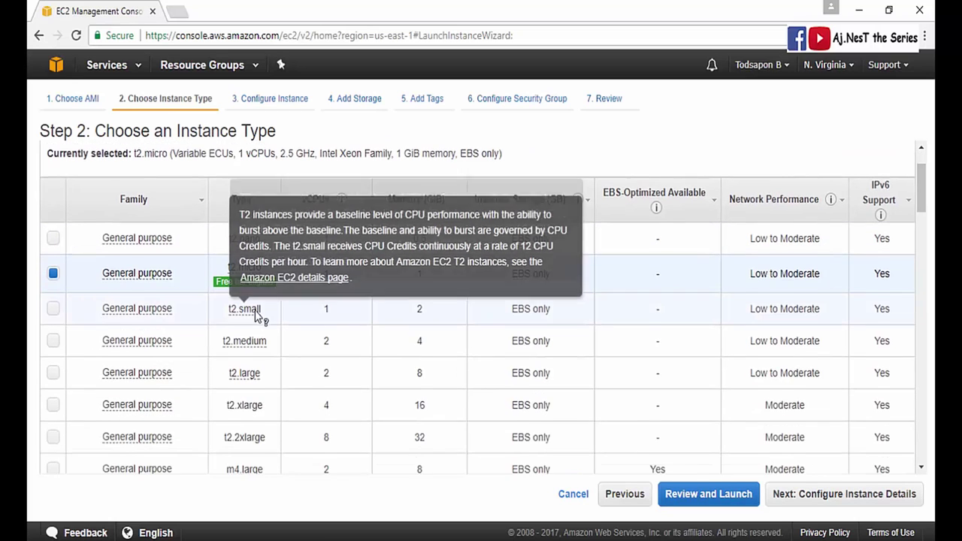
pyautogui.scroll(-12, 253, 338)
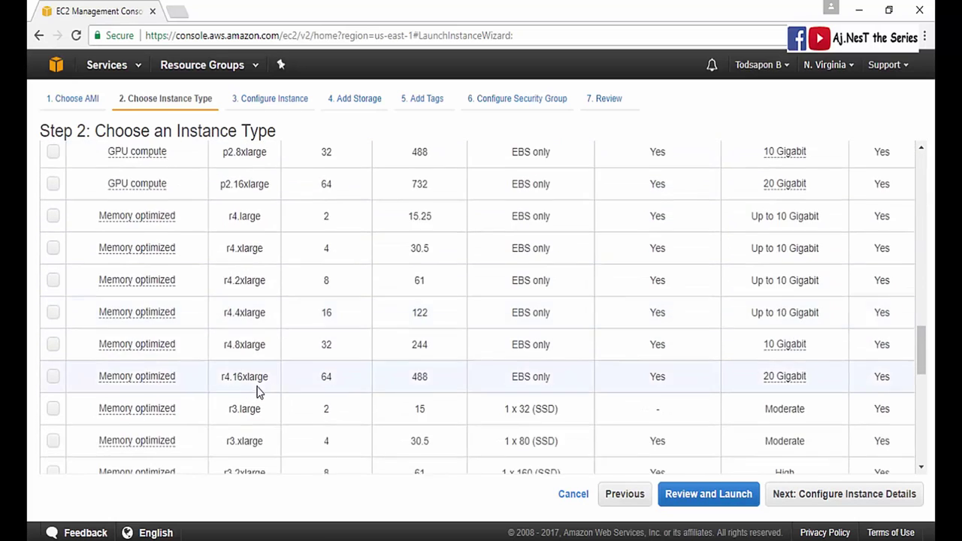
pyautogui.moveTo(923, 344); pyautogui.dragTo(927, 456)
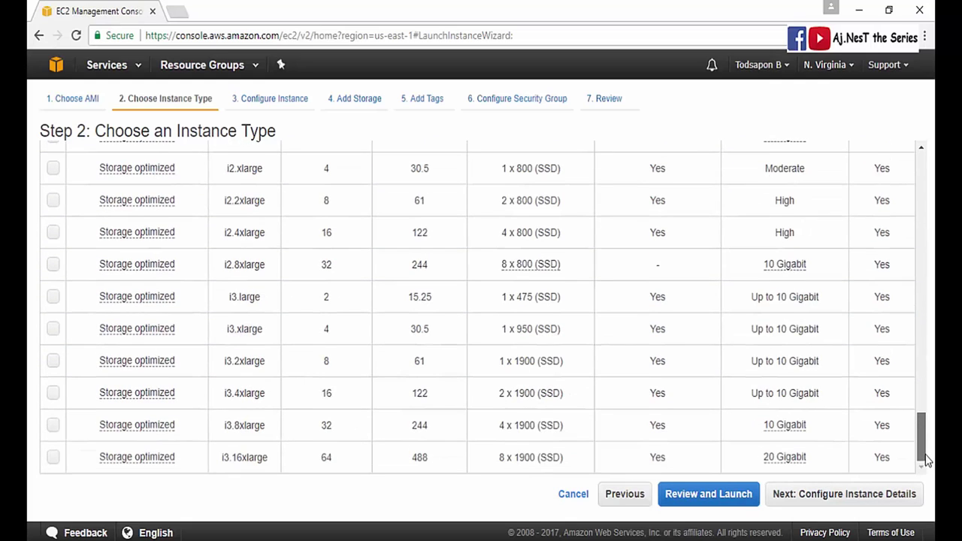
pyautogui.moveTo(927, 457); pyautogui.dragTo(905, 163)
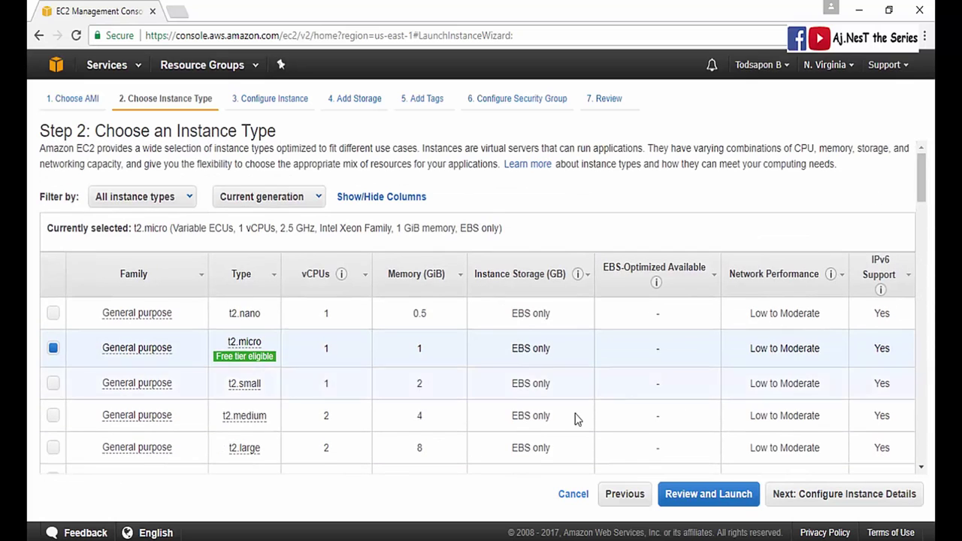
# - Review the instance type table, leaving the free-tier t2.micro type selected
pyautogui.moveTo(246, 360)
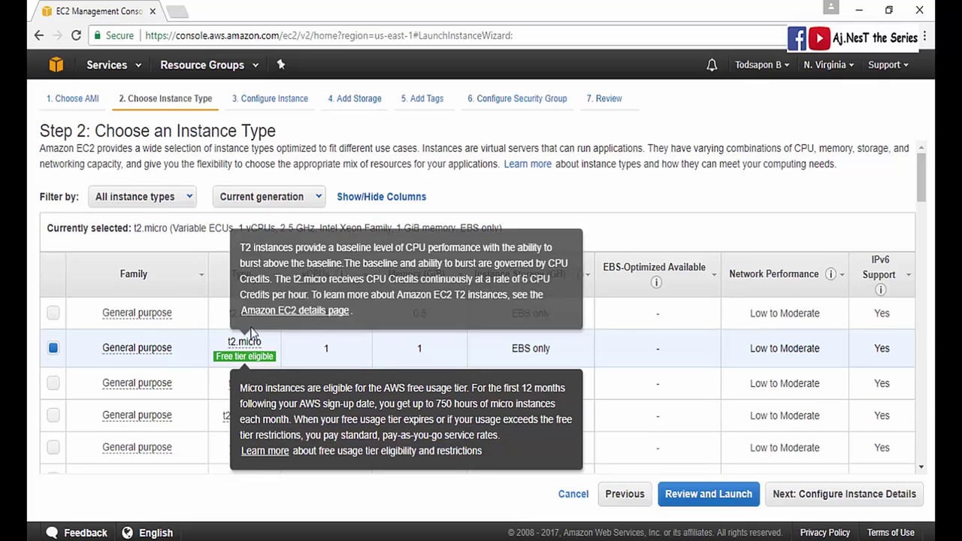
pyautogui.moveTo(244, 342)
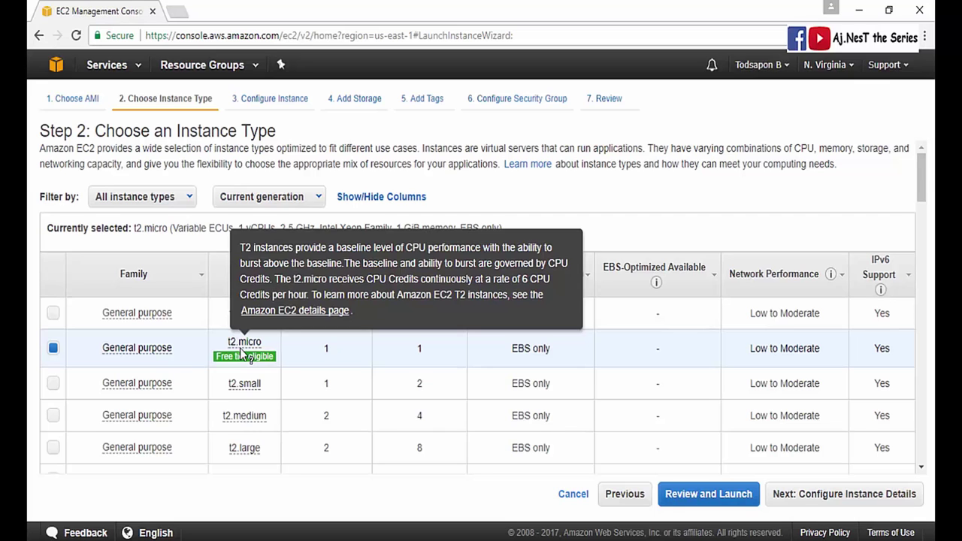
pyautogui.scroll(-5, 455, 302)
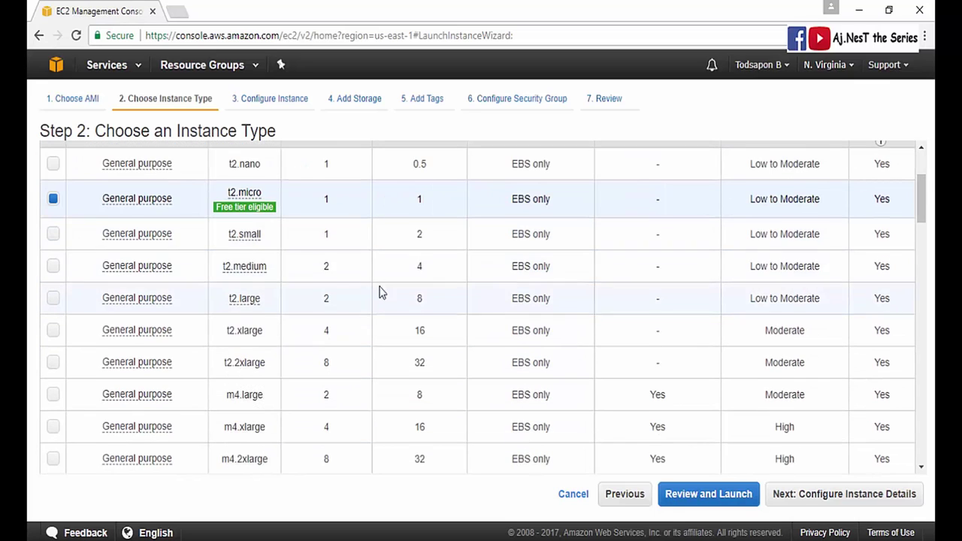
pyautogui.scroll(-2, 244, 404)
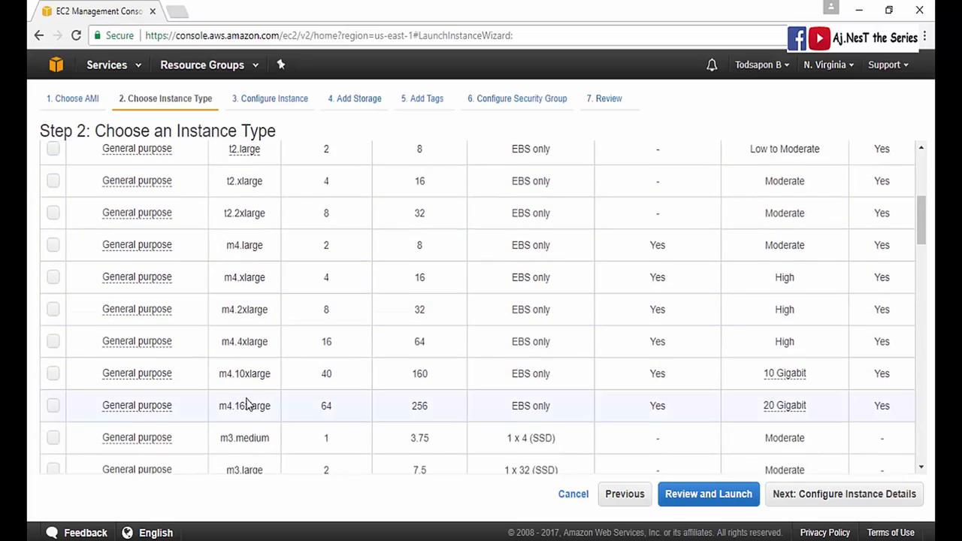
pyautogui.scroll(5, 322, 365)
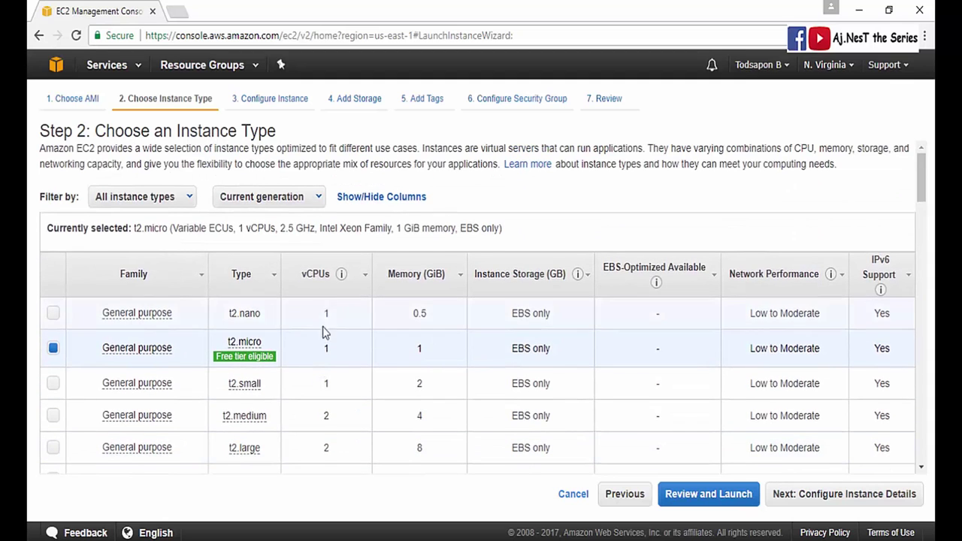
pyautogui.scroll(-2, 323, 338)
pyautogui.scroll(3, 349, 316)
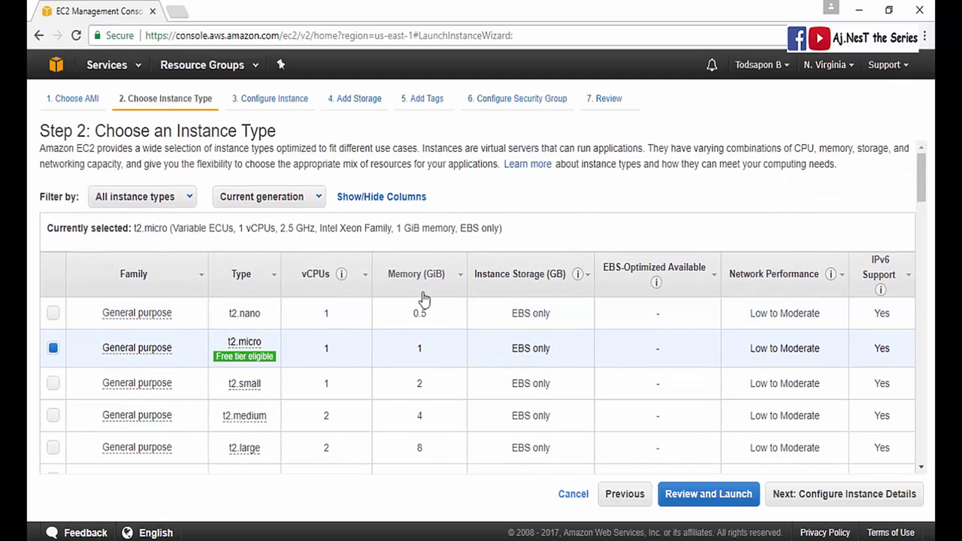
pyautogui.scroll(-4, 428, 350)
pyautogui.scroll(-4, 423, 368)
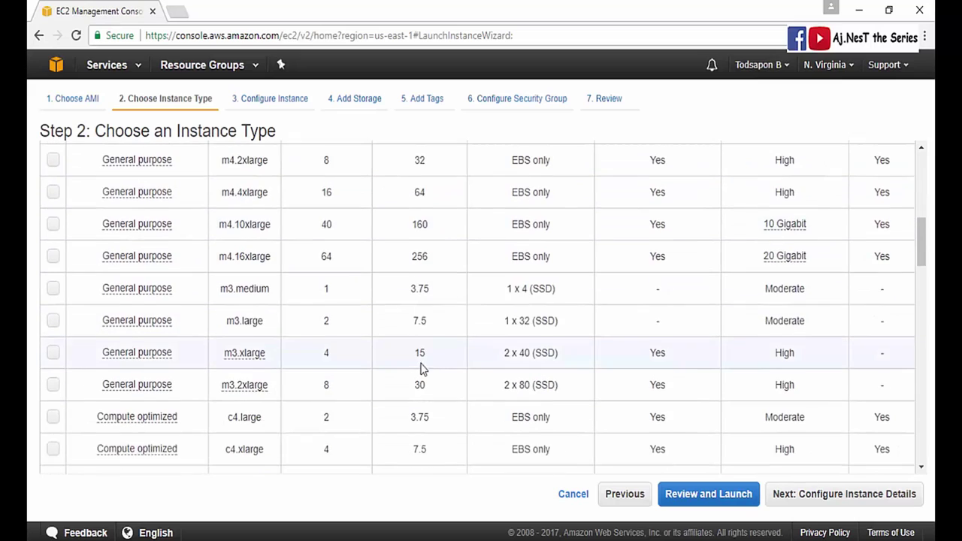
pyautogui.scroll(5, 425, 374)
pyautogui.scroll(3, 425, 375)
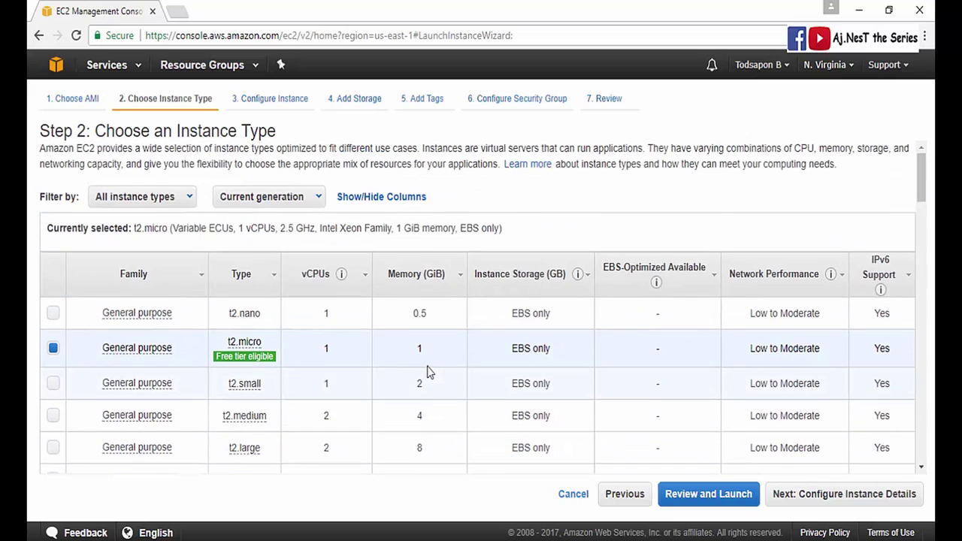
pyautogui.moveTo(126, 355)
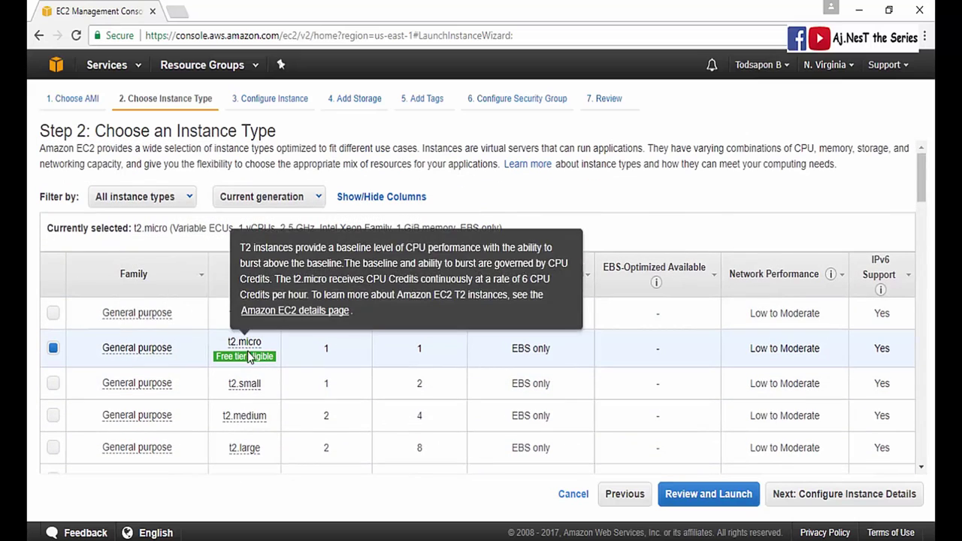
pyautogui.moveTo(242, 360)
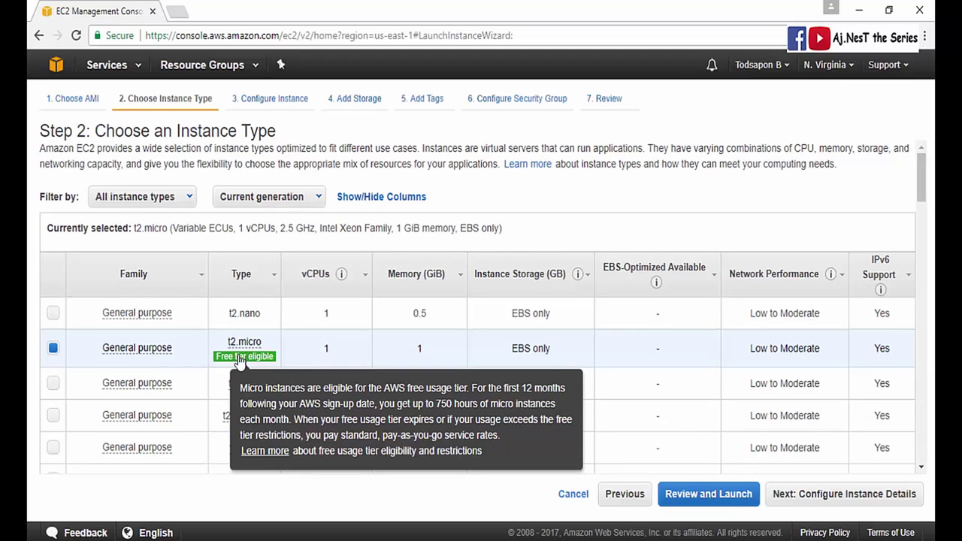
# - Continue to Configure Instance Details, keeping 1 instance, default VPC and default Advanced Details
pyautogui.click(781, 500)
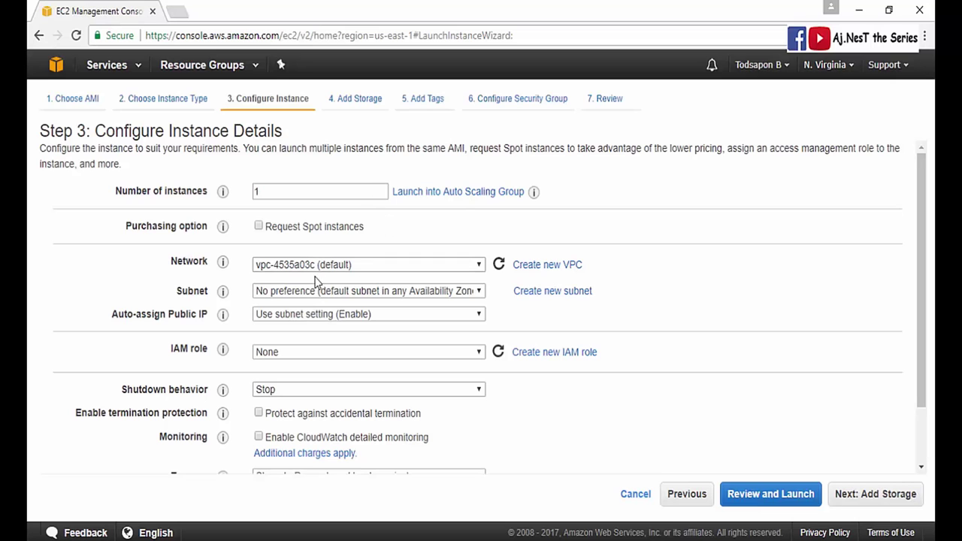
pyautogui.scroll(-2, 350, 271)
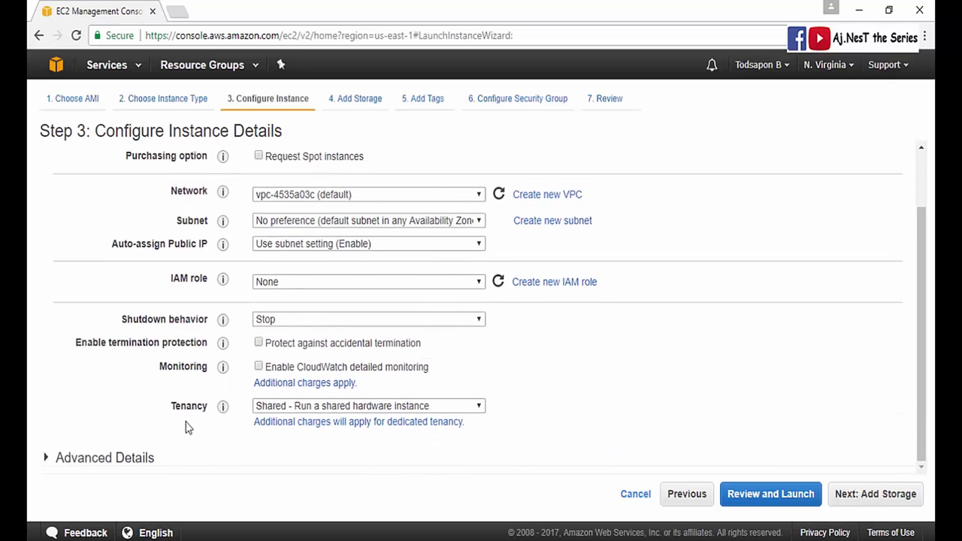
pyautogui.click(47, 457)
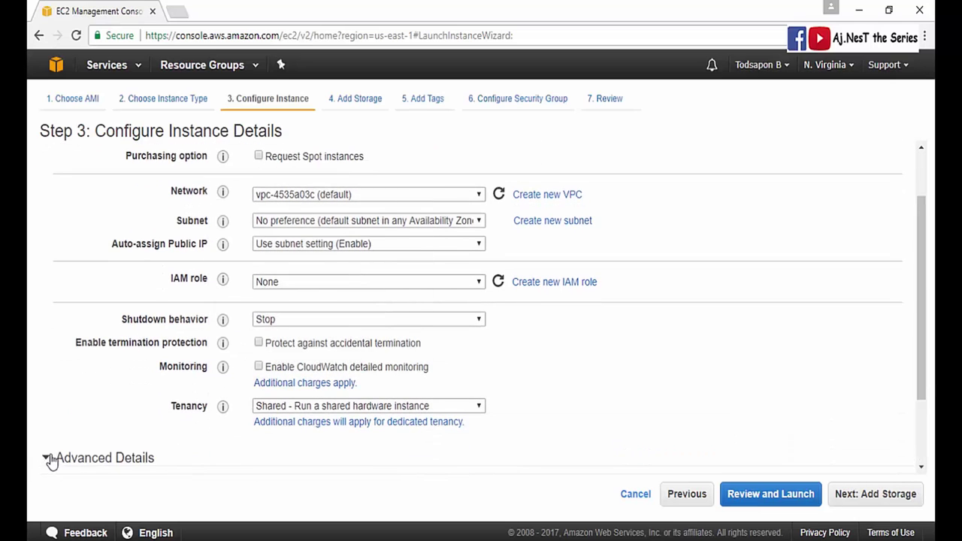
pyautogui.scroll(-3, 200, 415)
pyautogui.scroll(5, 461, 391)
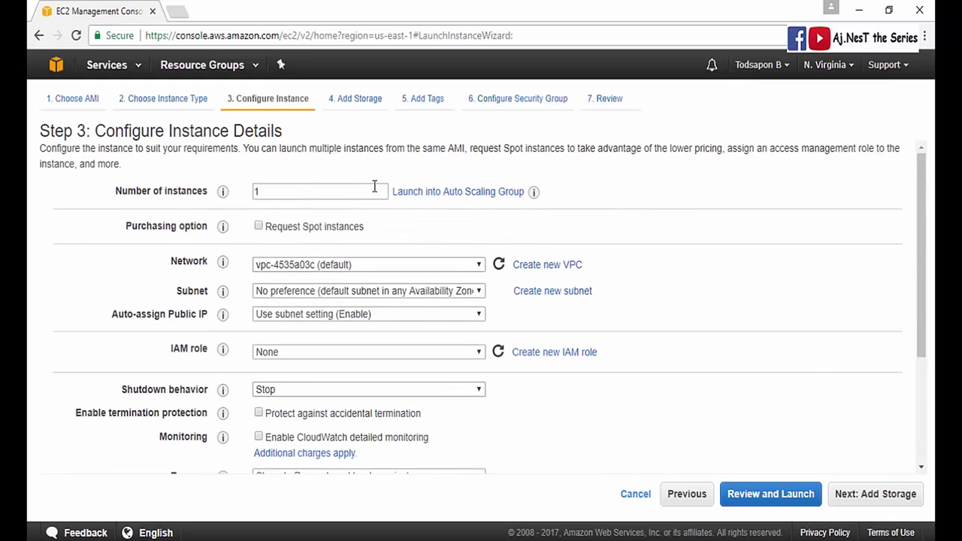
# - Go to Add Storage and change the root volume size from 8 to 20 GiB
pyautogui.click(845, 502)
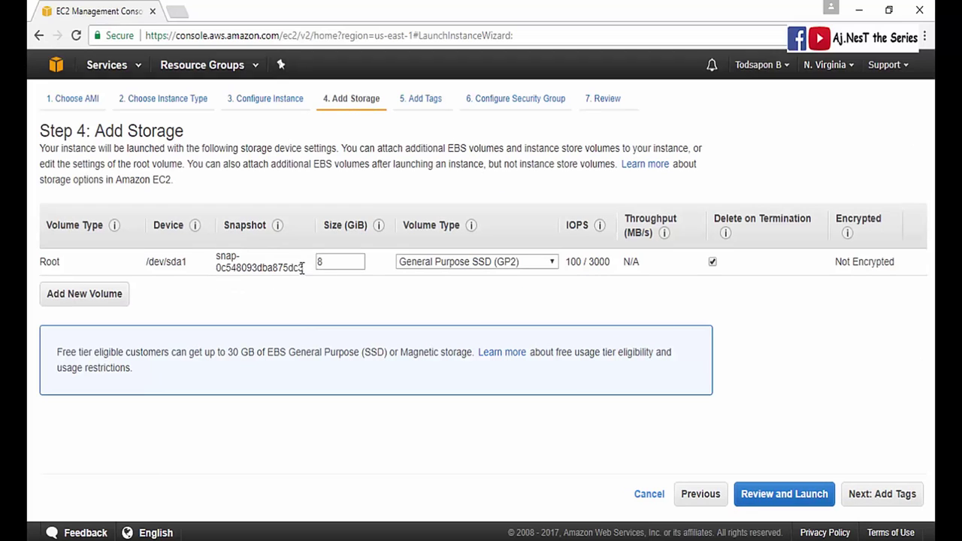
pyautogui.doubleClick(330, 263)
pyautogui.click(339, 264)
# - Add the Name tag 'Aj NesT Big Data' and continue to Configure Security Group
pyautogui.click(853, 494)
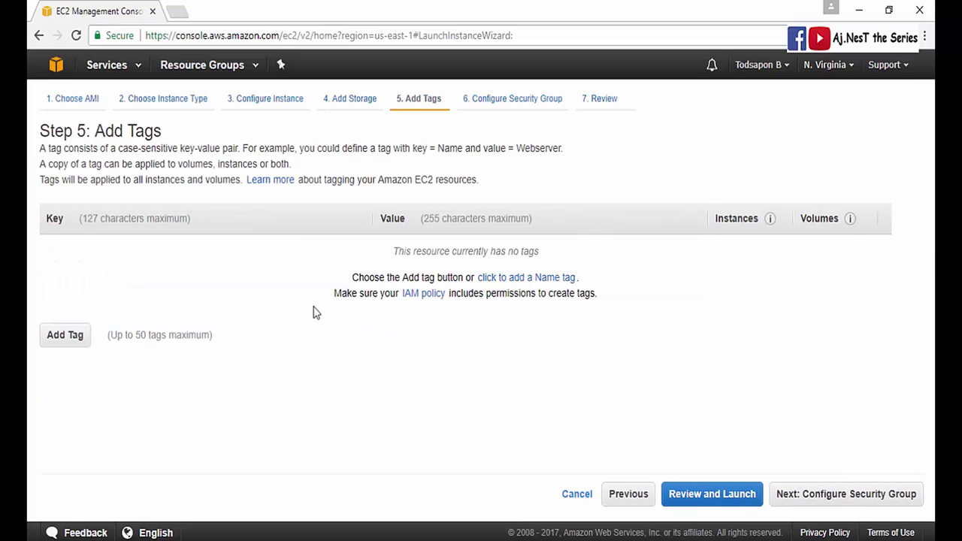
pyautogui.click(489, 284)
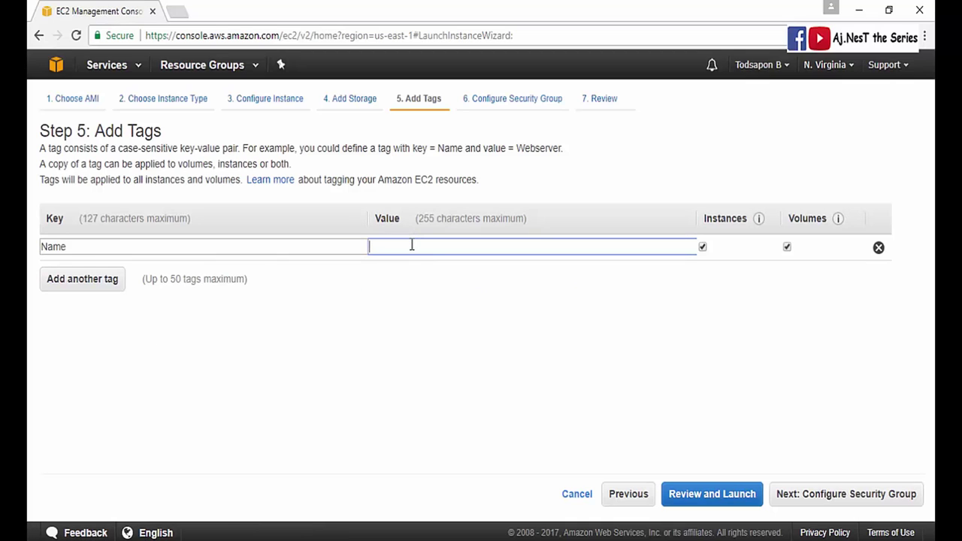
pyautogui.write('A')
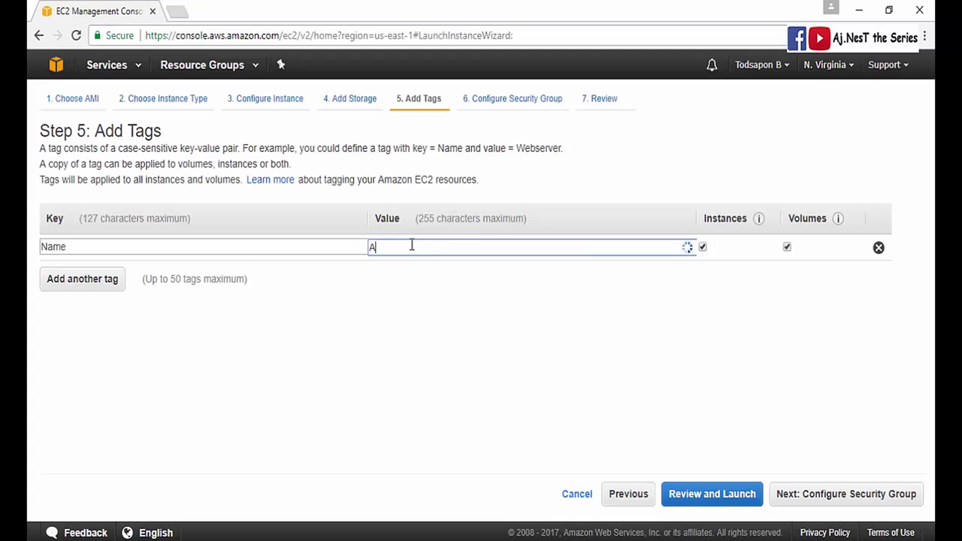
pyautogui.write('j Ned')
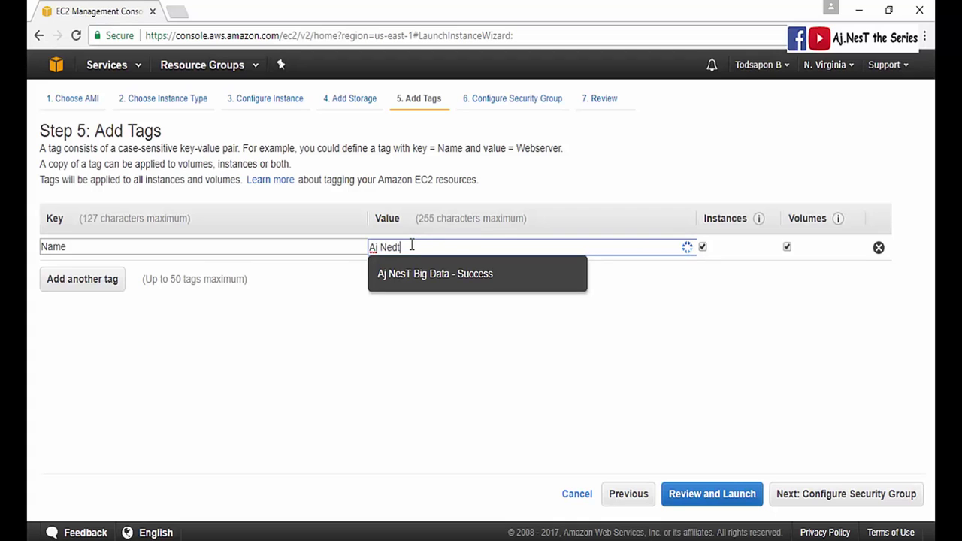
pyautogui.write('t')
pyautogui.press('BackSpace')
pyautogui.press('BackSpace')
pyautogui.press('BackSpace')
pyautogui.press('BackSpace')
pyautogui.press('BackSpace')
pyautogui.press('BackSpace')
pyautogui.press('BackSpace')
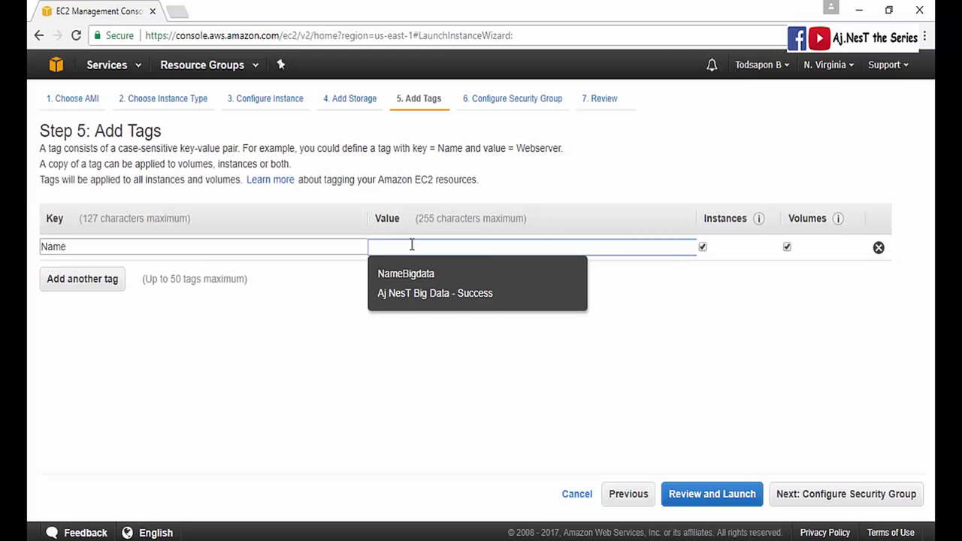
pyautogui.write('Aj Nest')
pyautogui.press('BackSpace')
pyautogui.write('T')
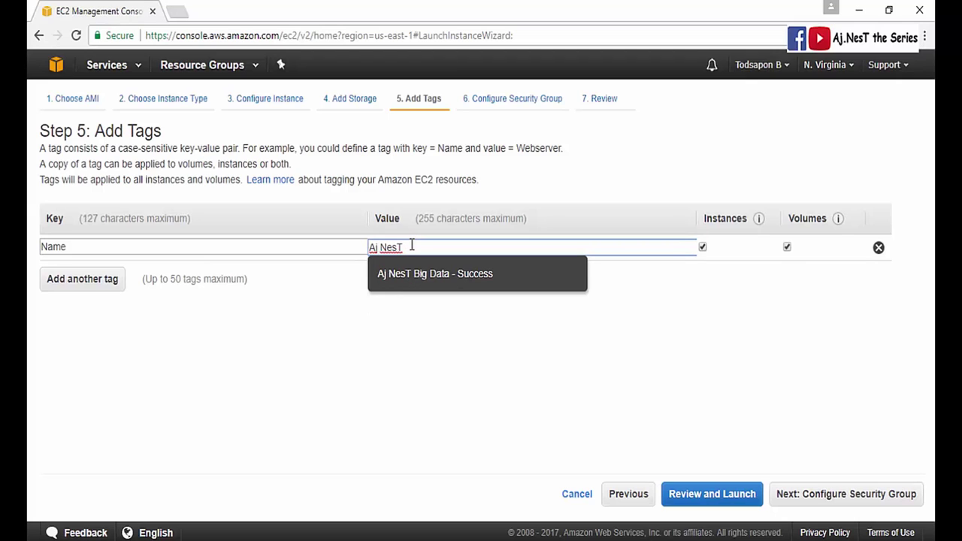
pyautogui.write(' Big Data')
pyautogui.click(674, 293)
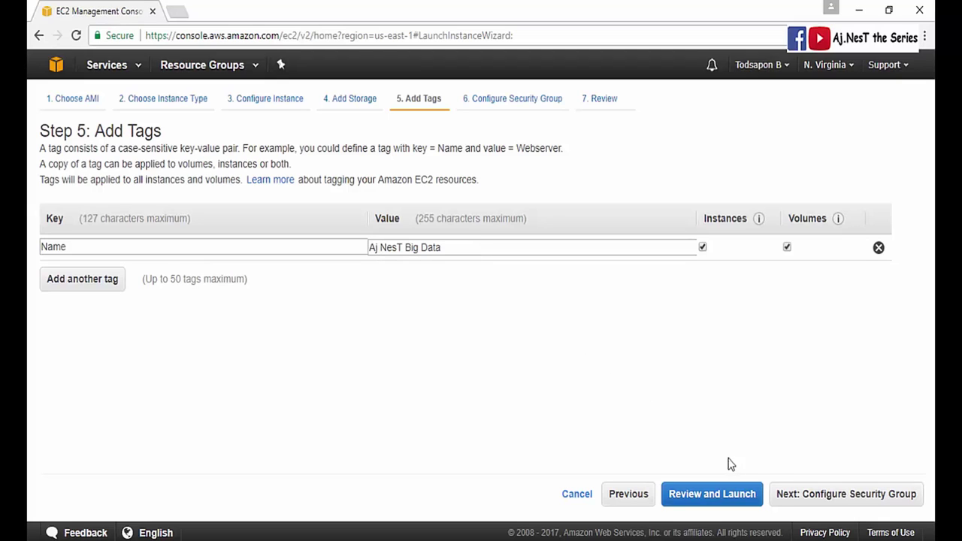
pyautogui.click(792, 499)
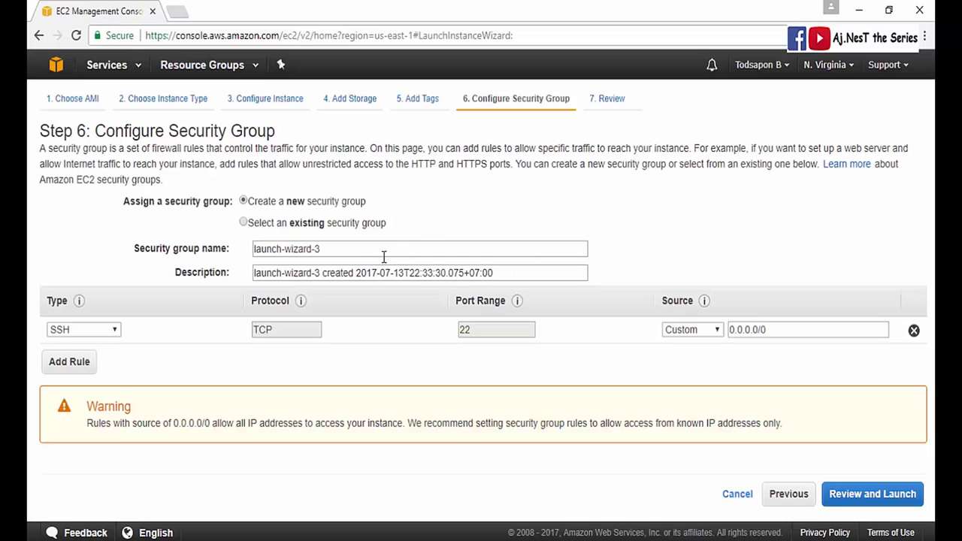
# - Try the existing launch-wizard-1 group, then settle on new group launch-wizard-3 with SSH port 22
pyautogui.click(352, 251)
pyautogui.click(423, 225)
pyautogui.click(335, 252)
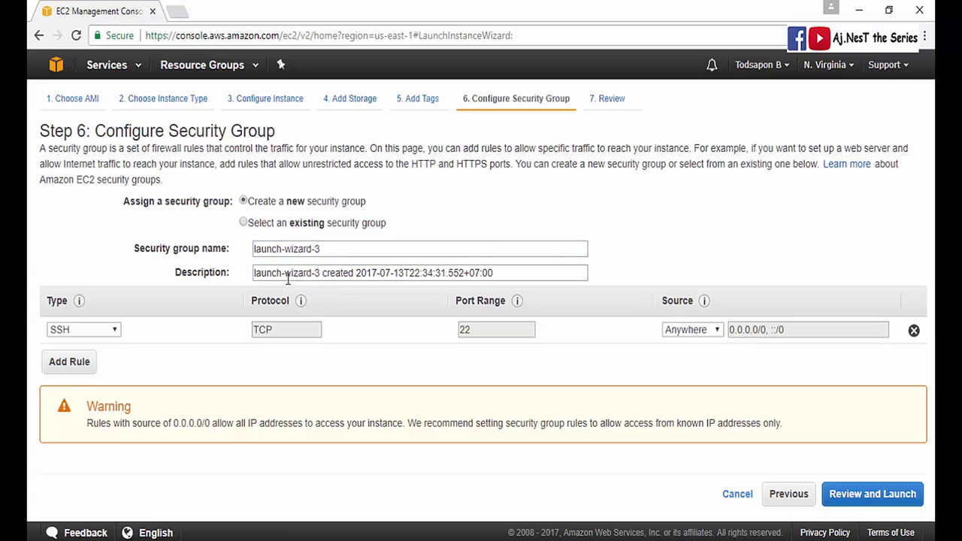
pyautogui.click(263, 225)
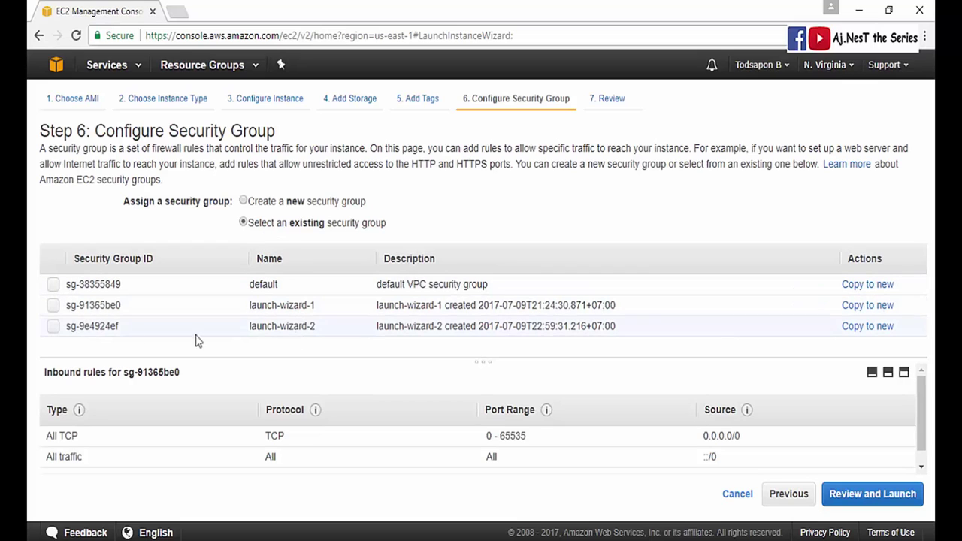
pyautogui.click(54, 305)
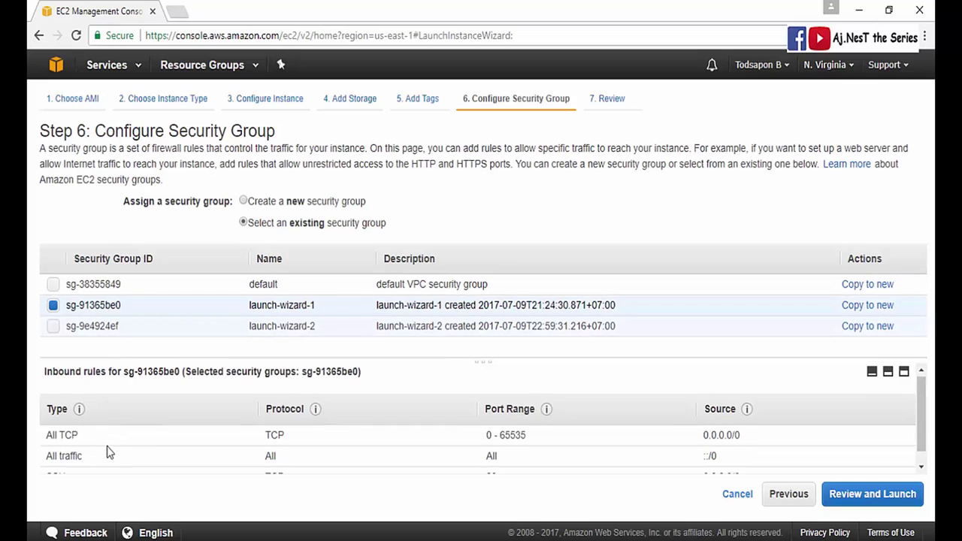
pyautogui.scroll(-1, 108, 451)
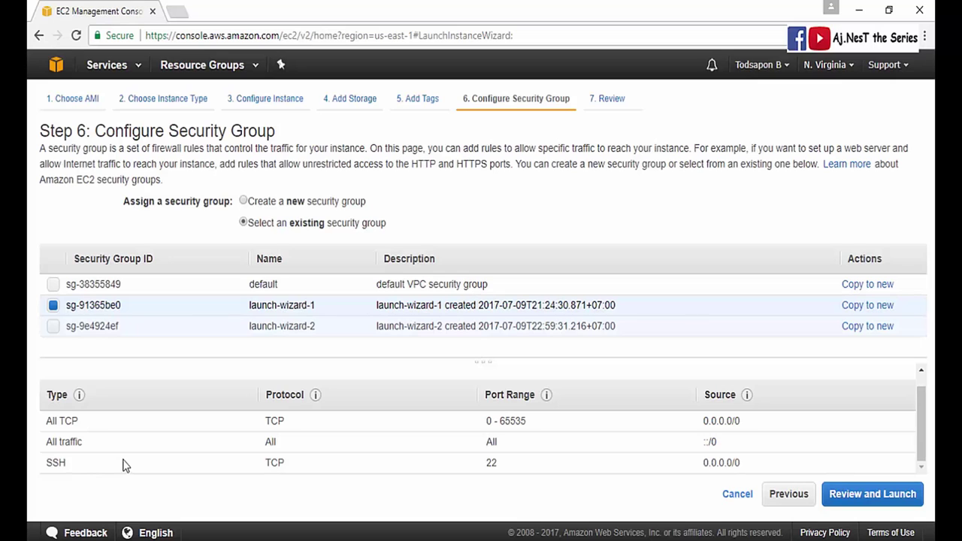
pyautogui.click(269, 202)
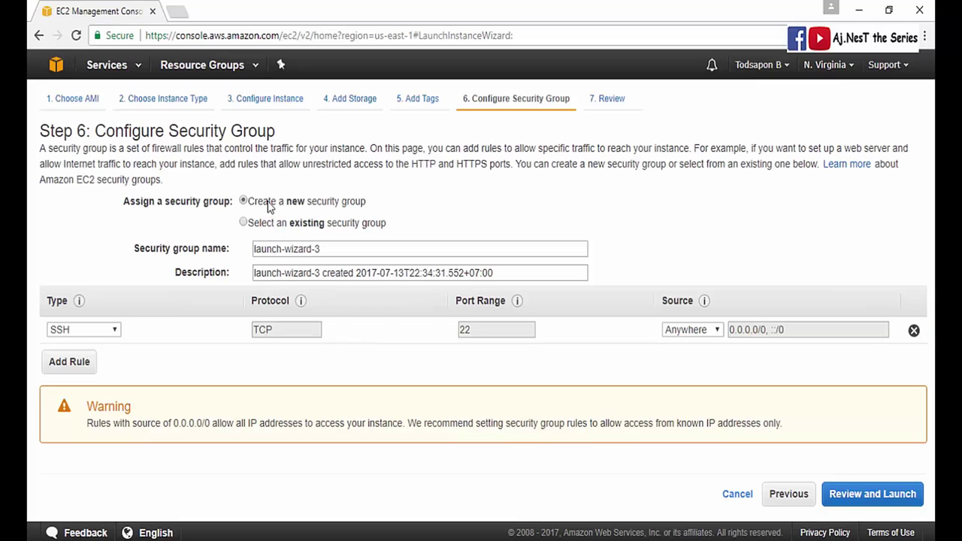
# - Add All TCP and All traffic inbound rules, then switch back to existing security groups
pyautogui.click(79, 366)
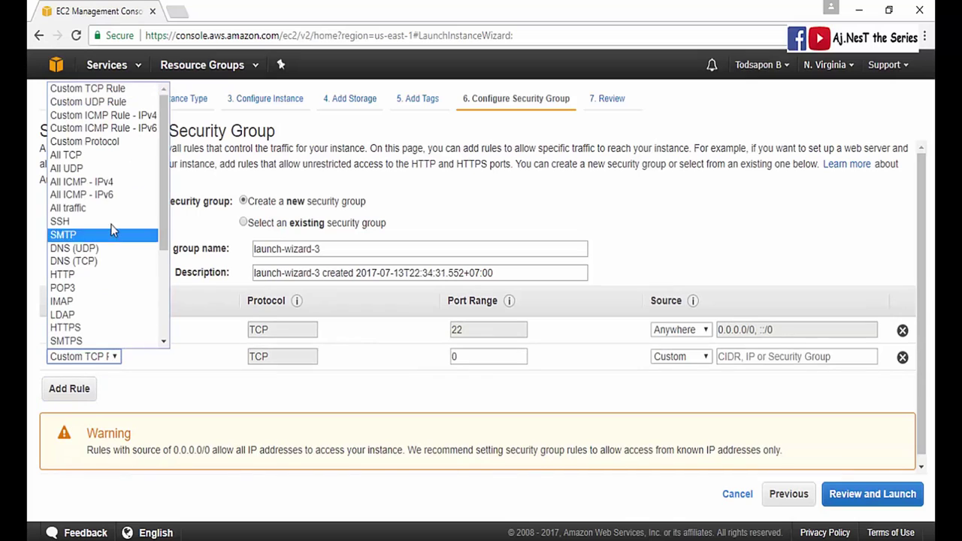
pyautogui.click(114, 164)
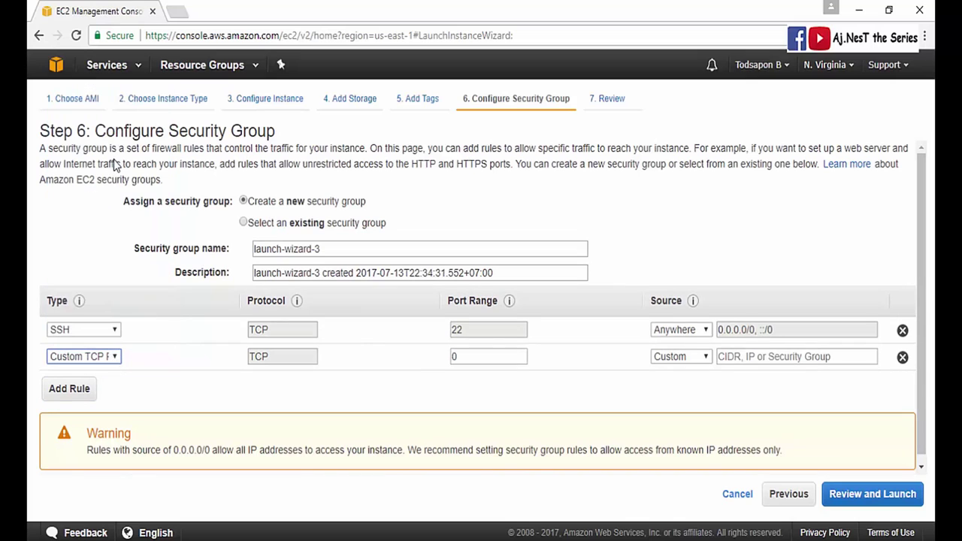
pyautogui.click(69, 388)
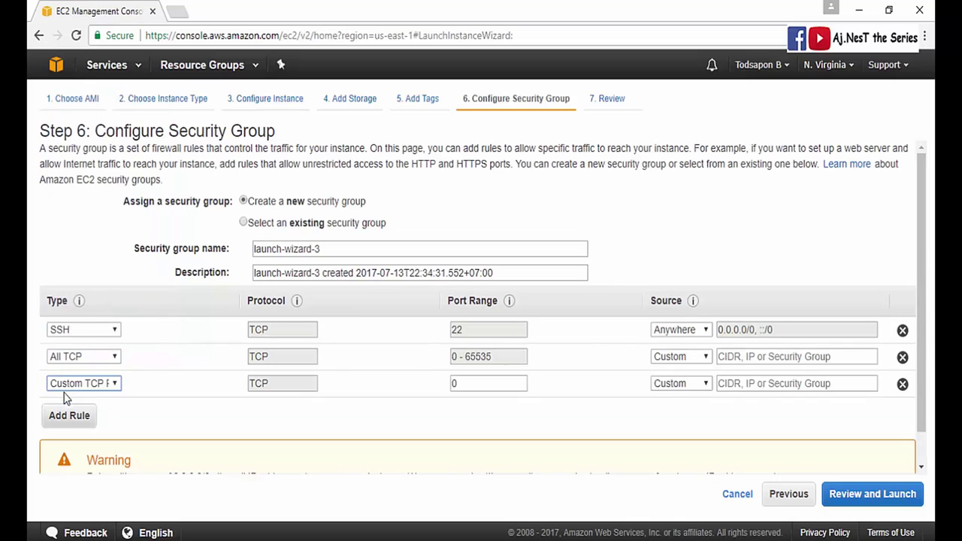
pyautogui.click(82, 383)
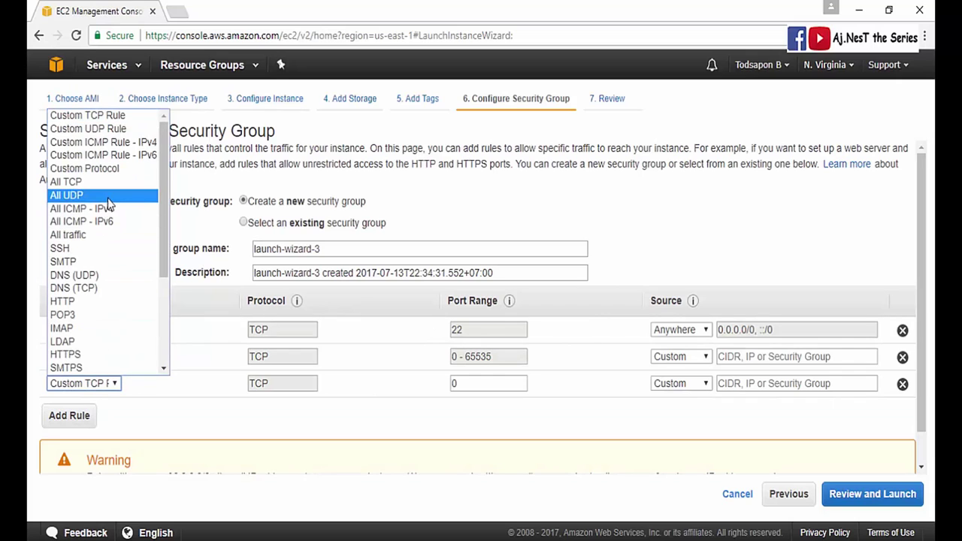
pyautogui.click(115, 235)
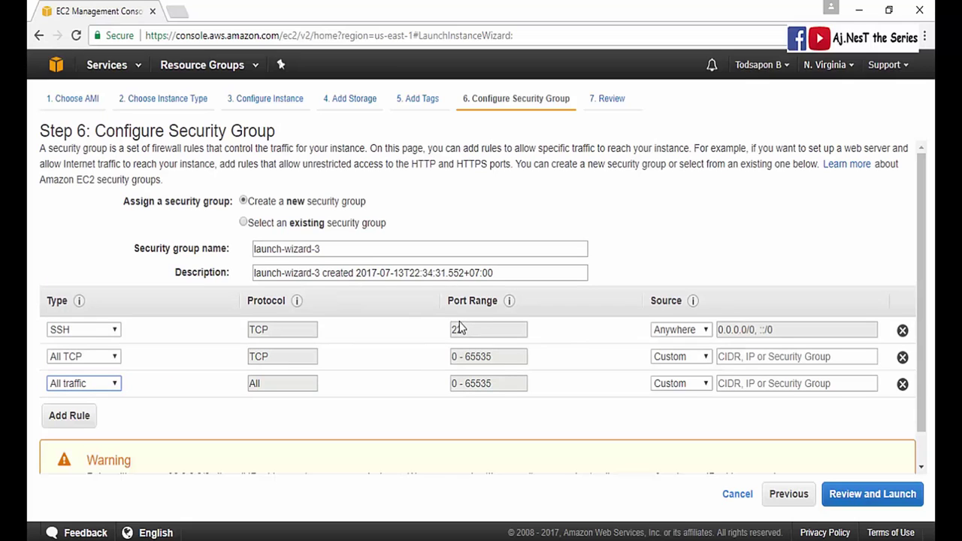
pyautogui.click(243, 222)
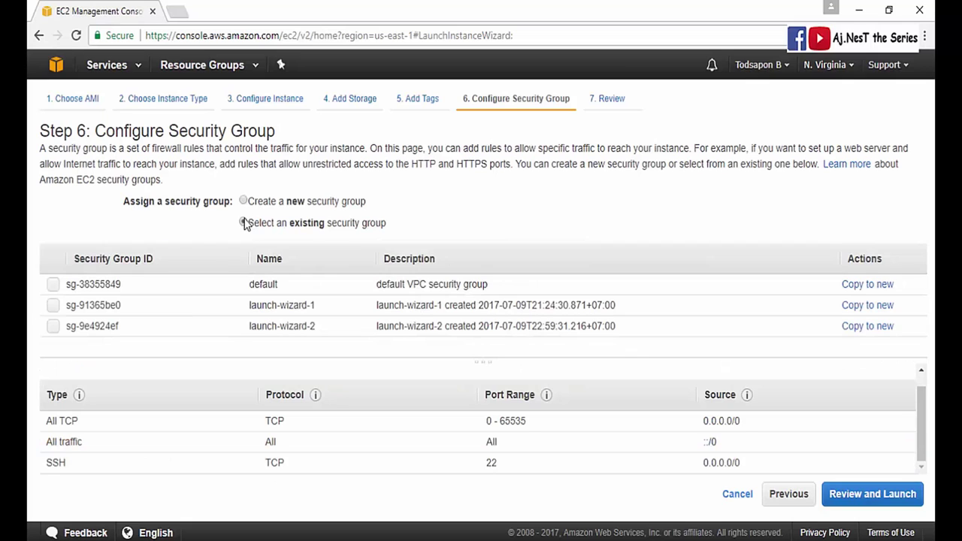
# - Select launch-wizard-1 (sg-91365be0), look over its inbound rules, and proceed to Review and Launch
pyautogui.click(54, 306)
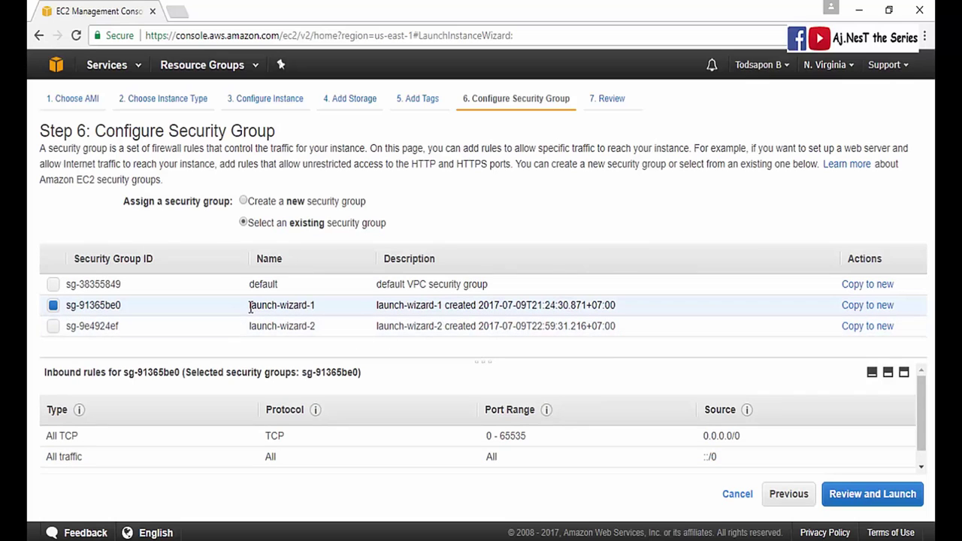
pyautogui.scroll(-1, 201, 453)
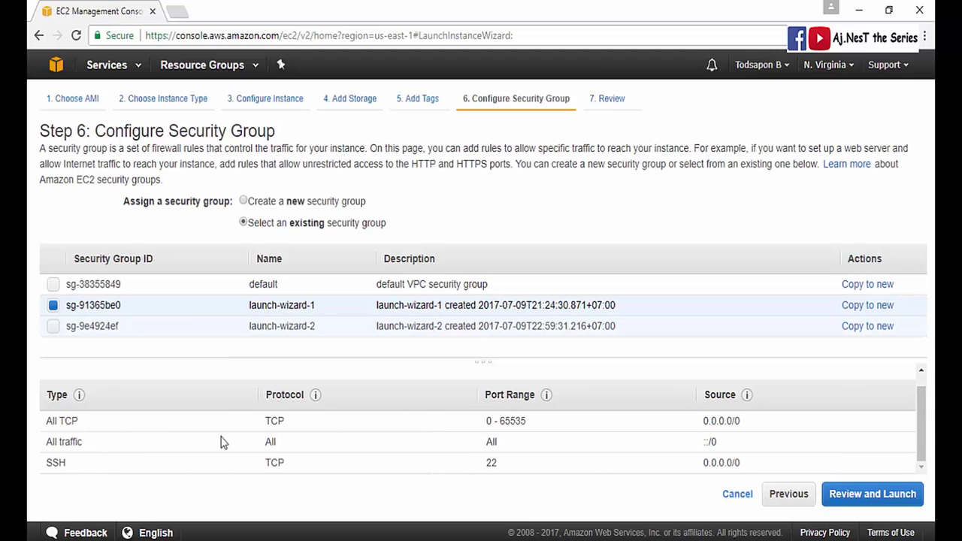
pyautogui.scroll(1, 185, 435)
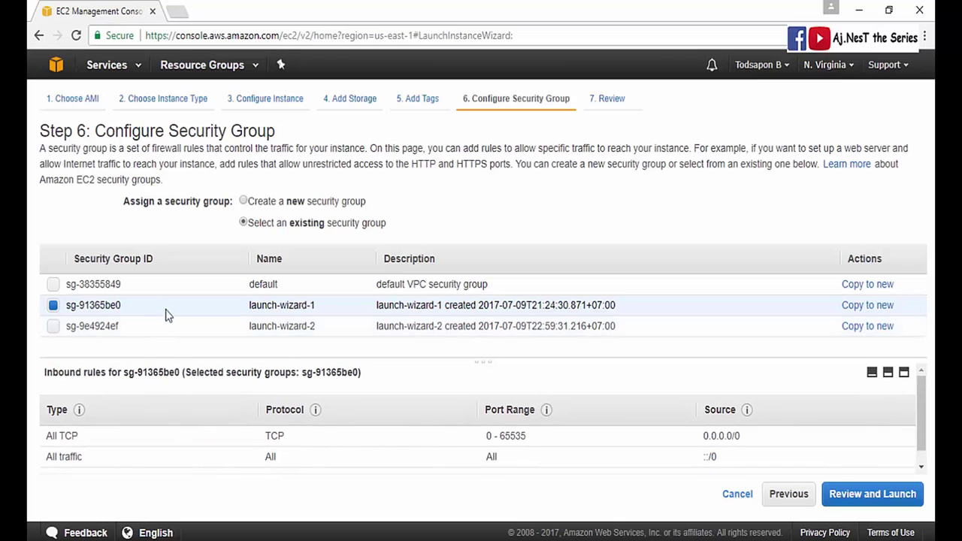
pyautogui.scroll(-1, 139, 428)
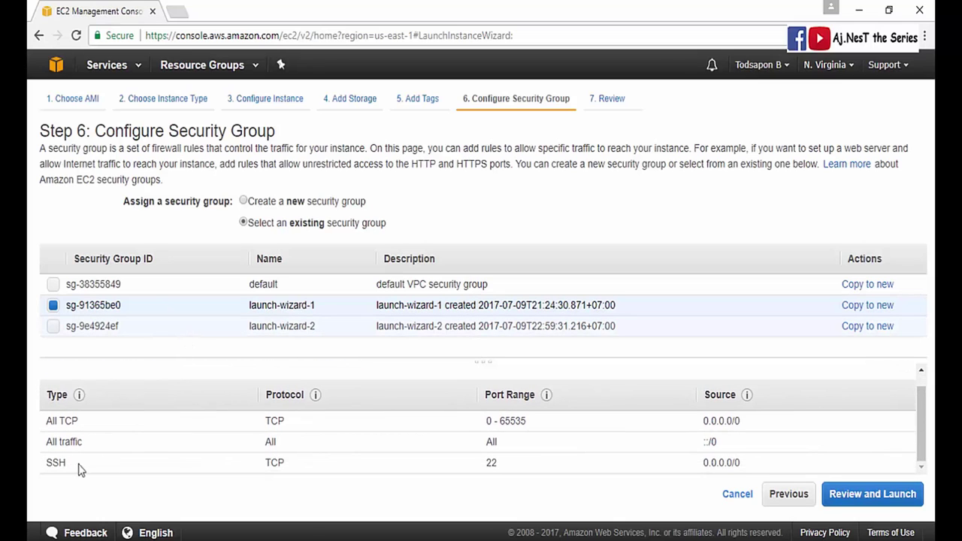
pyautogui.scroll(1, 225, 432)
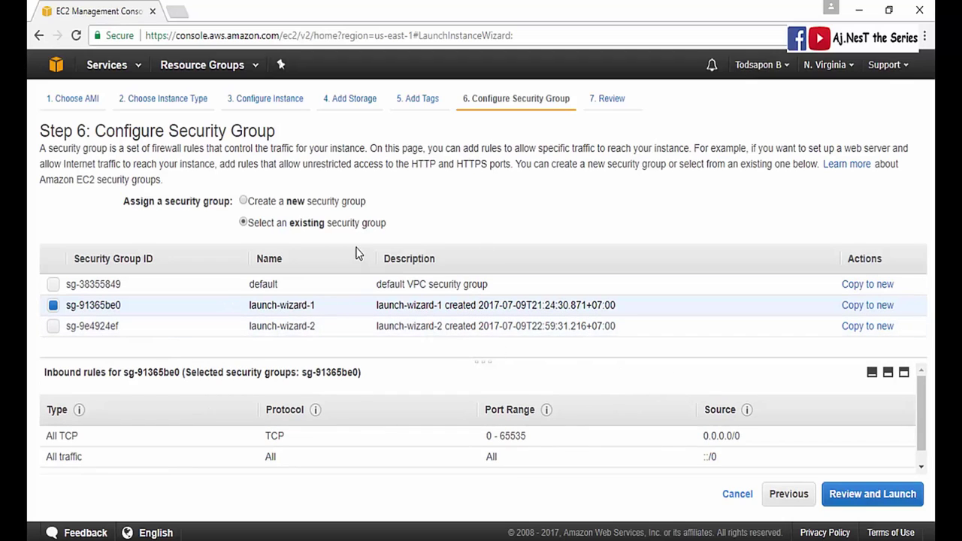
pyautogui.click(834, 496)
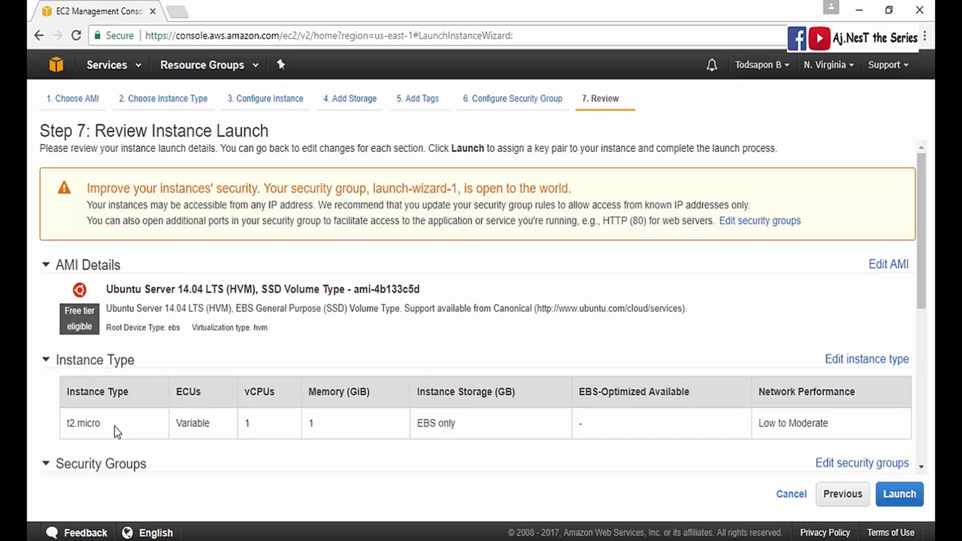
# - Expand the Instance Details and Storage sections on the Step 7 launch review
pyautogui.scroll(-2, 111, 445)
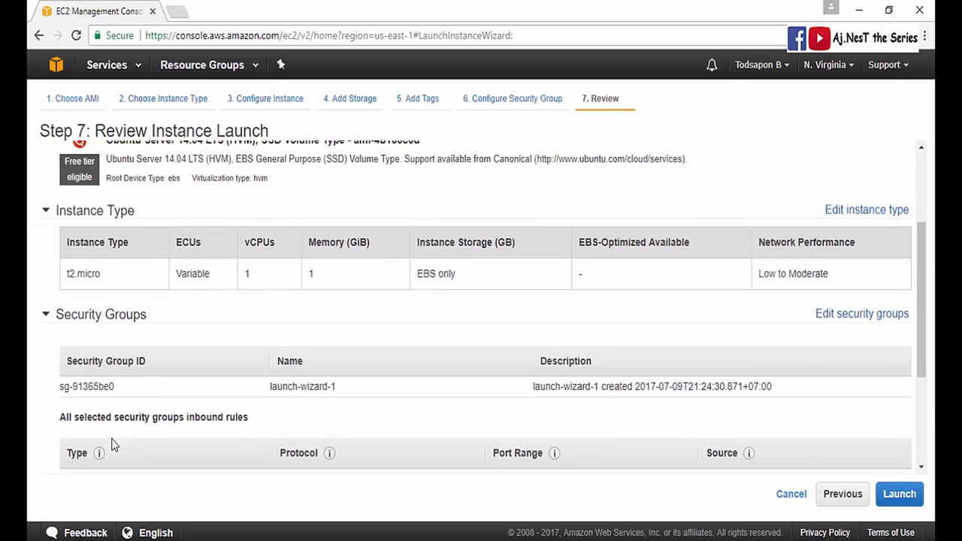
pyautogui.scroll(-1, 463, 298)
pyautogui.scroll(-2, 789, 307)
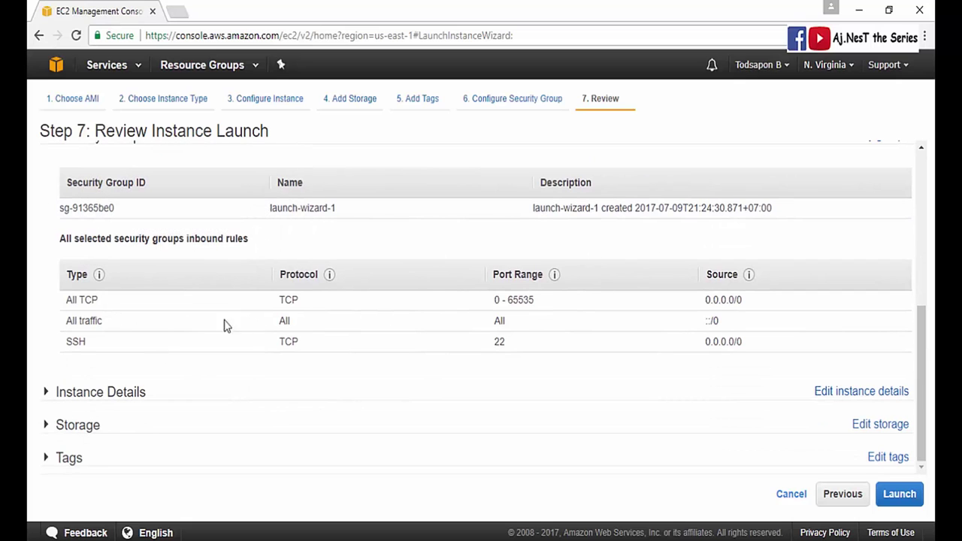
pyautogui.click(51, 397)
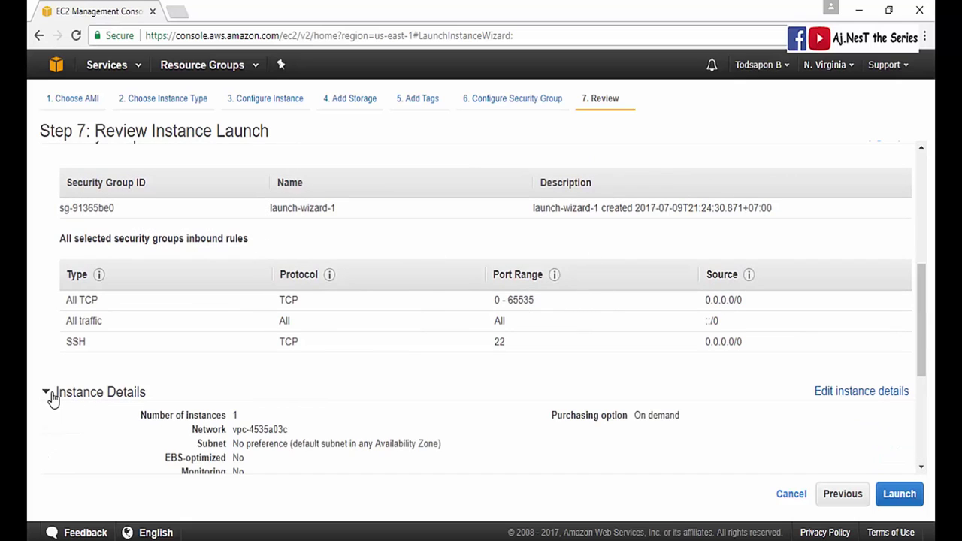
pyautogui.scroll(-2, 60, 375)
pyautogui.scroll(-2, 530, 327)
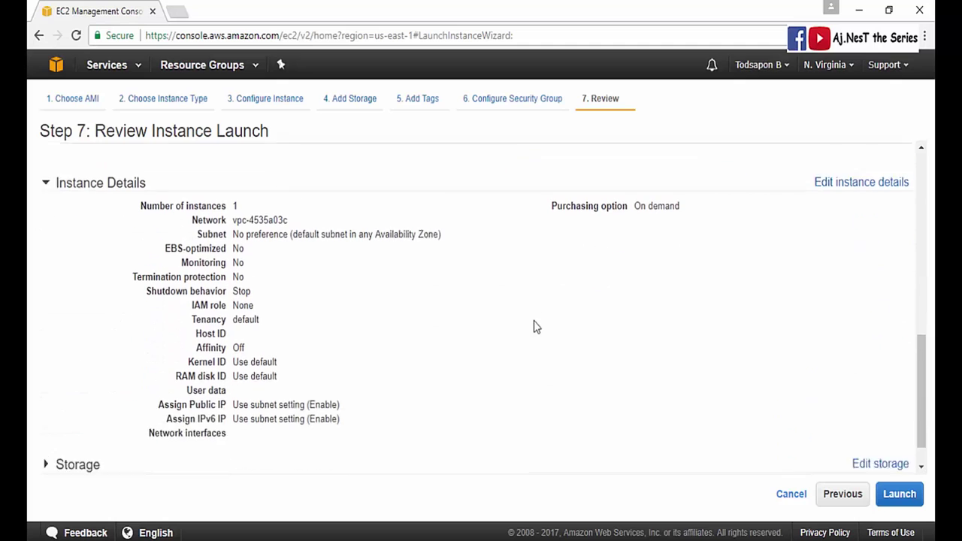
pyautogui.click(63, 425)
# - Check the Name tag and return to the Configure Security Group step
pyautogui.scroll(-1, 183, 381)
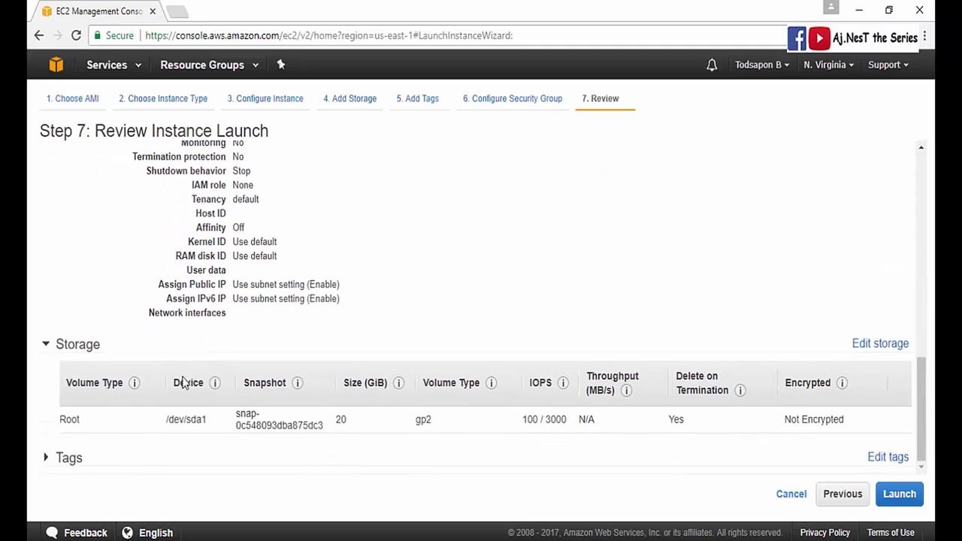
pyautogui.scroll(-1, 113, 433)
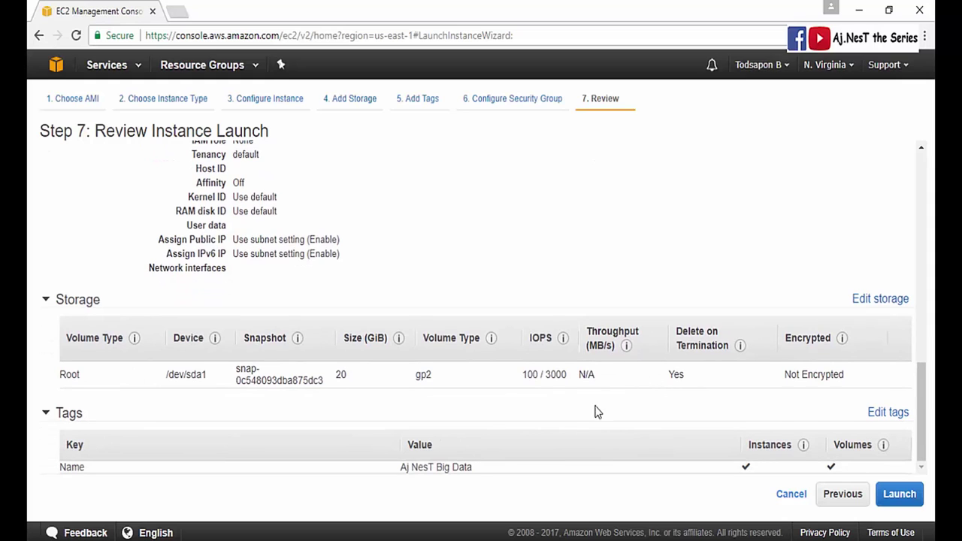
pyautogui.scroll(10, 679, 383)
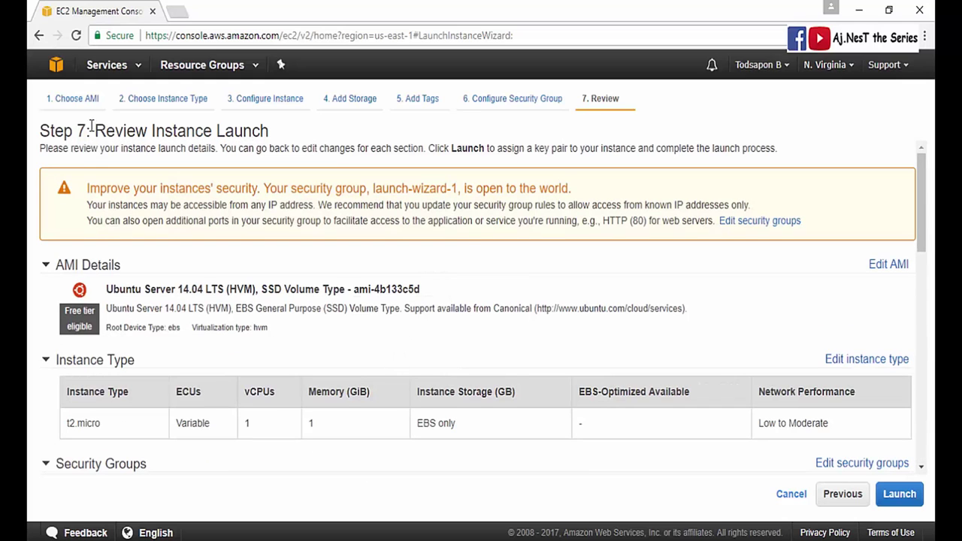
pyautogui.click(494, 100)
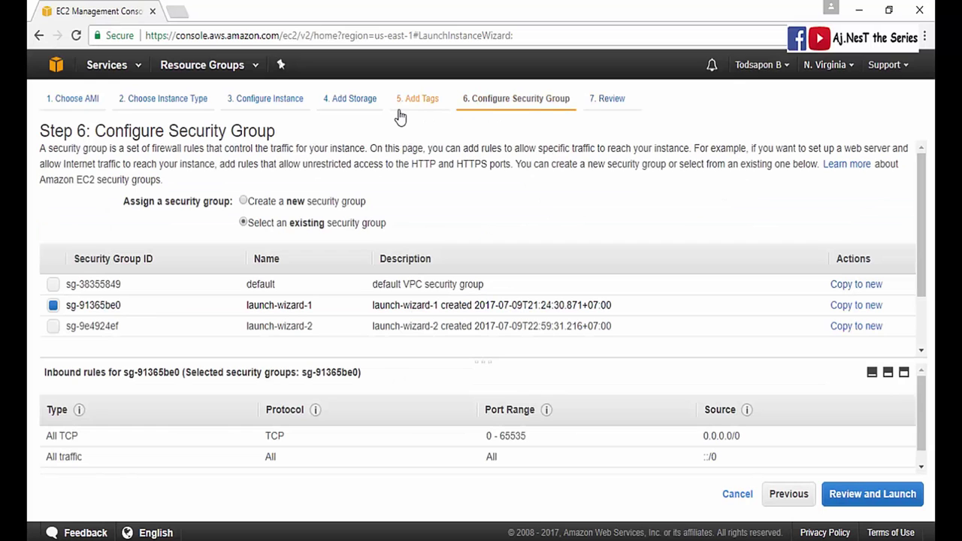
# - Reselect existing group launch-wizard-1 (sg-91365be0) and return to the Step 7 launch review
pyautogui.click(409, 99)
pyautogui.click(507, 100)
pyautogui.click(332, 202)
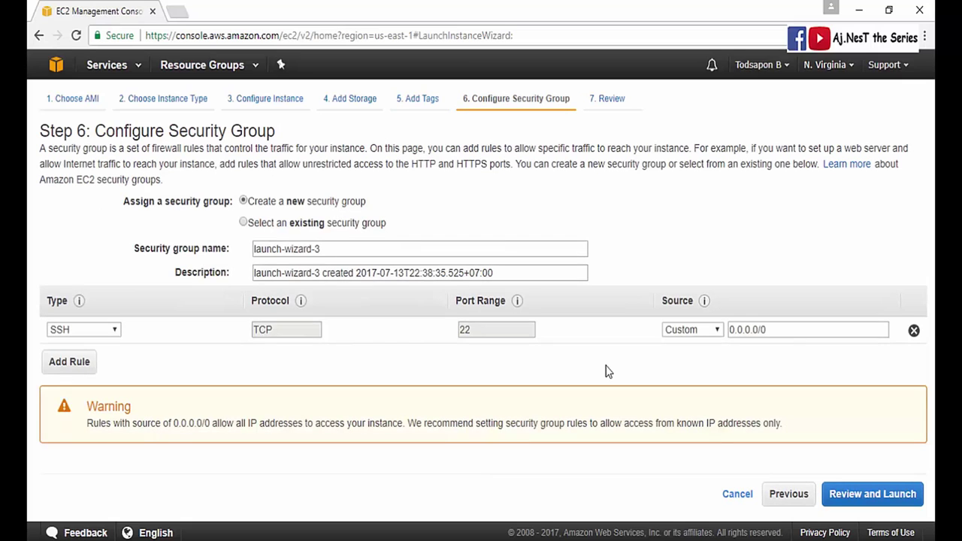
pyautogui.click(281, 226)
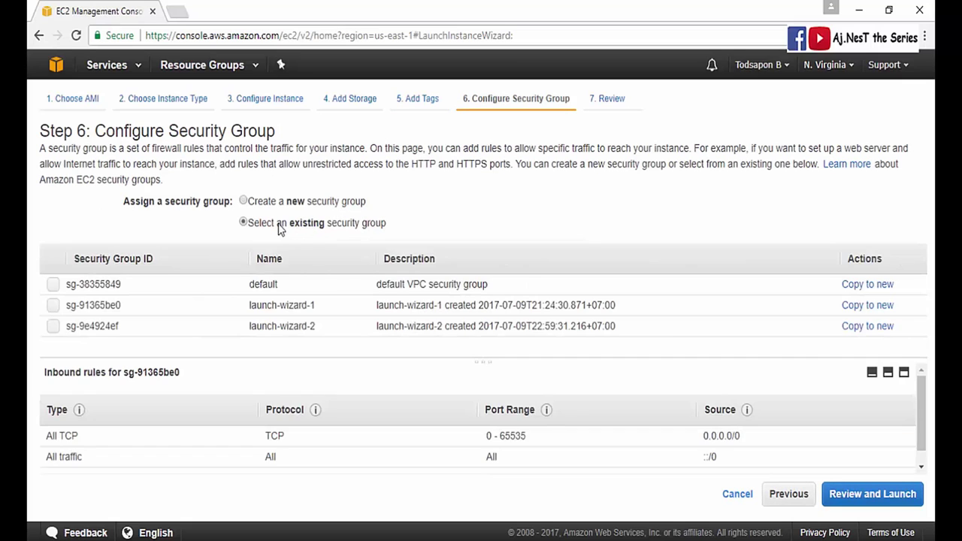
pyautogui.click(54, 305)
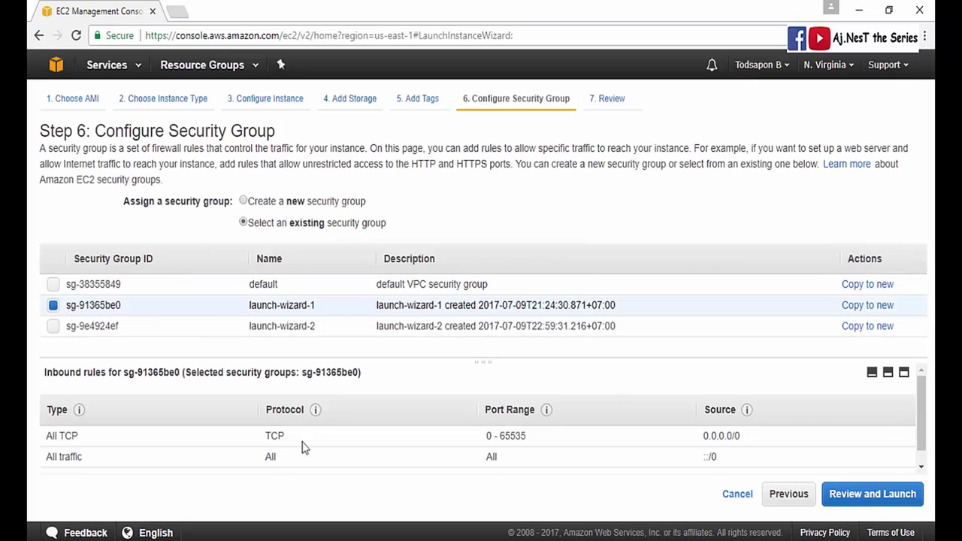
pyautogui.scroll(-1, 263, 443)
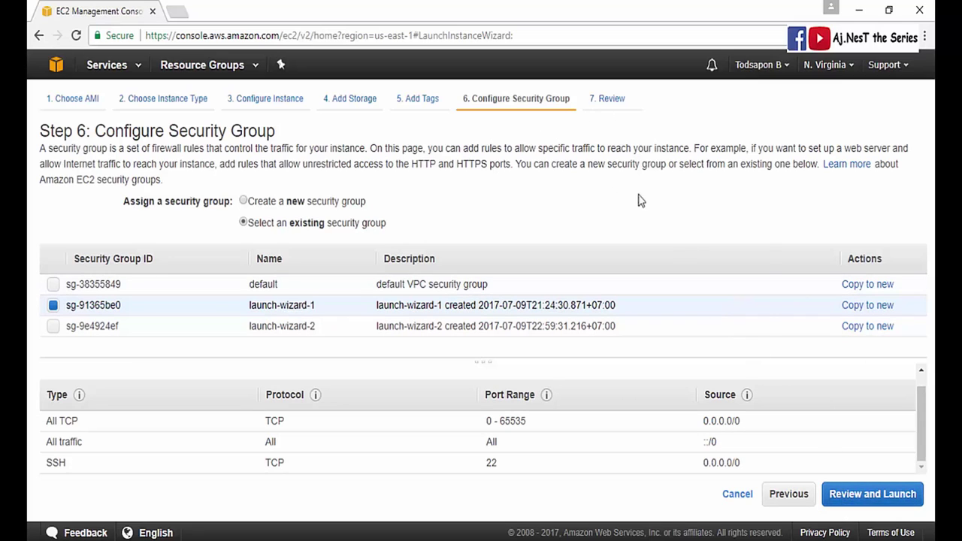
pyautogui.click(839, 495)
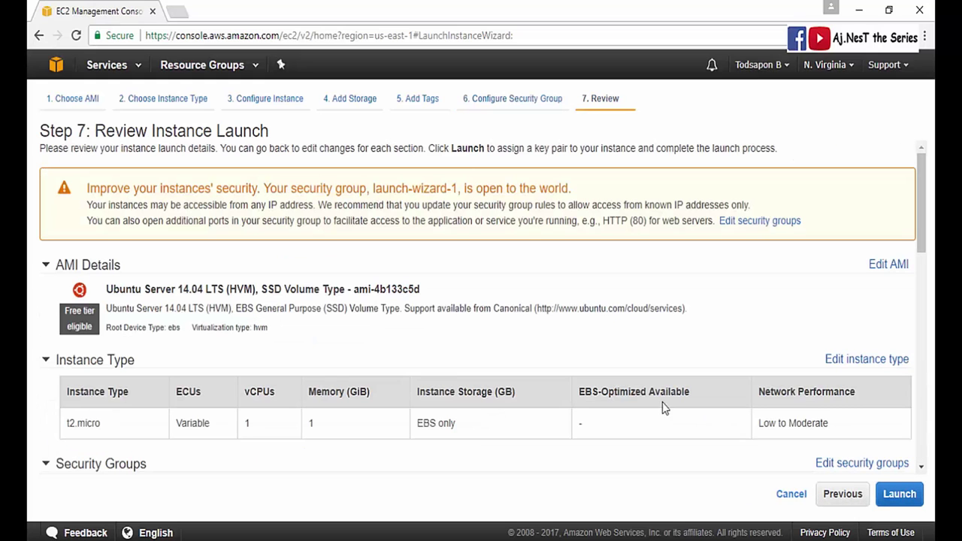
pyautogui.scroll(-10, 575, 323)
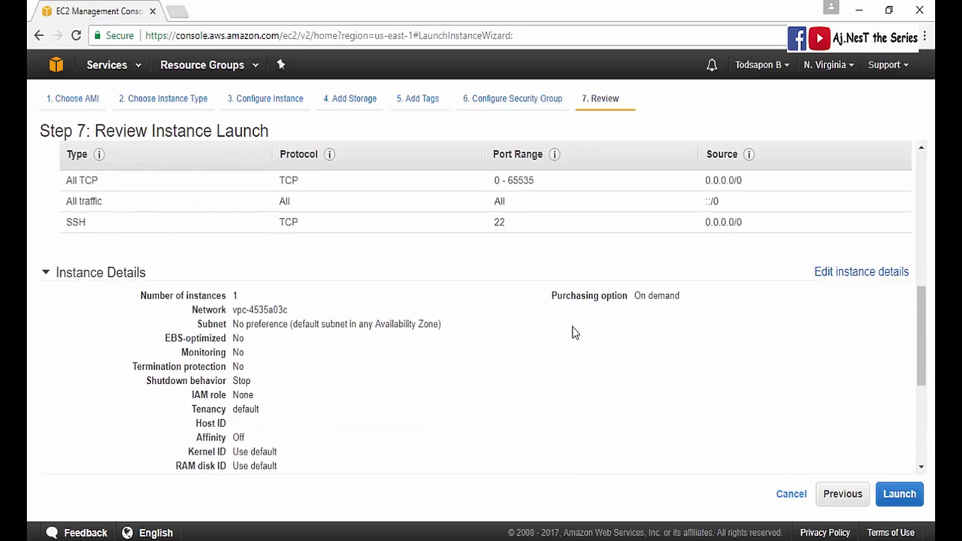
pyautogui.scroll(10, 562, 397)
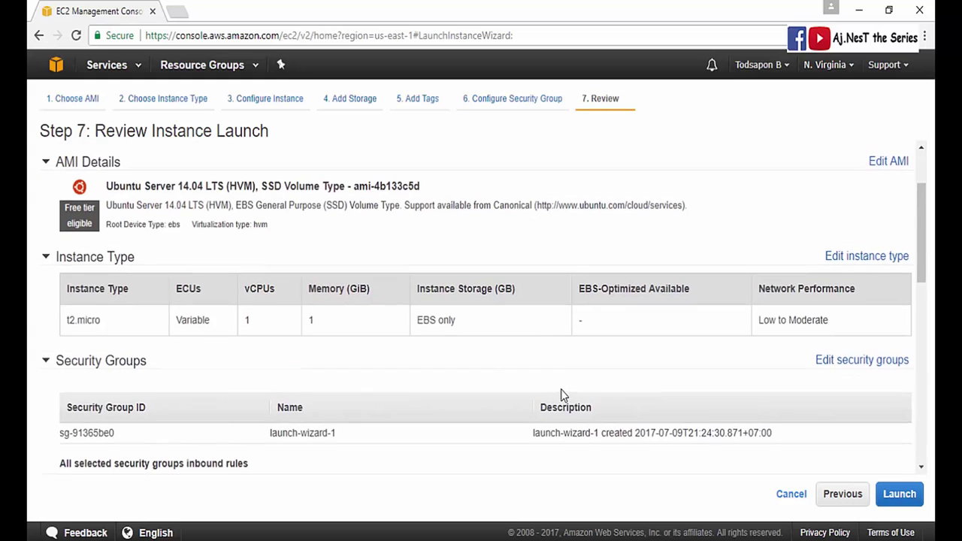
# - Start the launch and pick 'Create a new key pair' instead of newkeybigdata
pyautogui.click(894, 494)
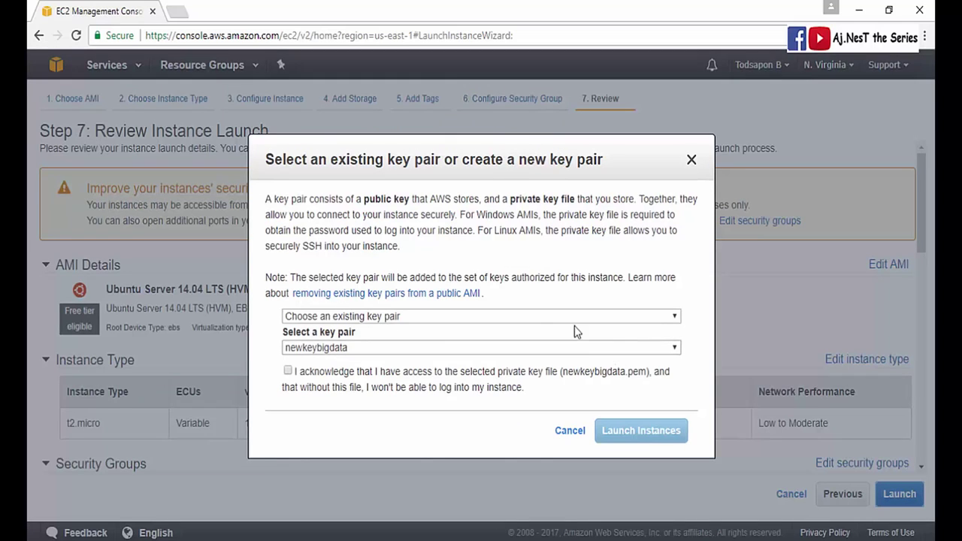
pyautogui.click(415, 316)
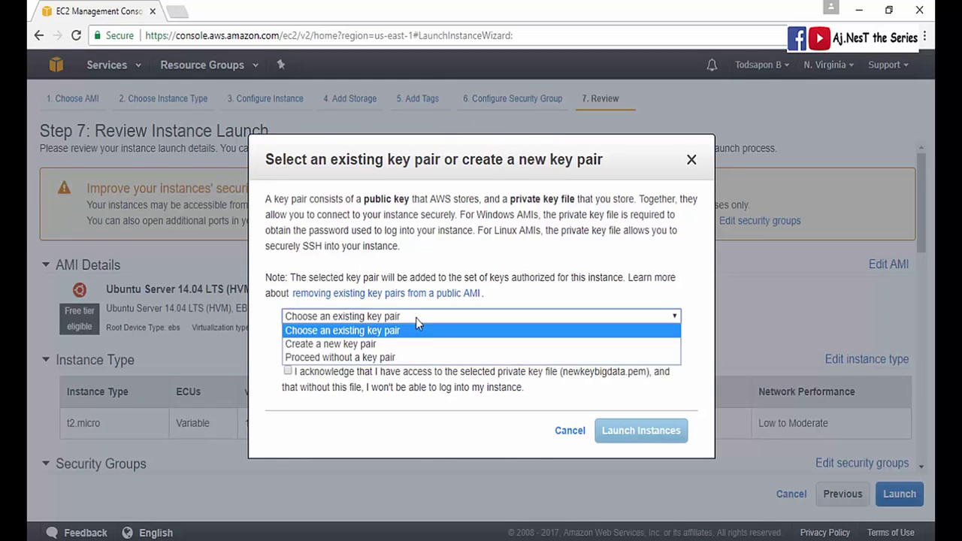
pyautogui.click(424, 344)
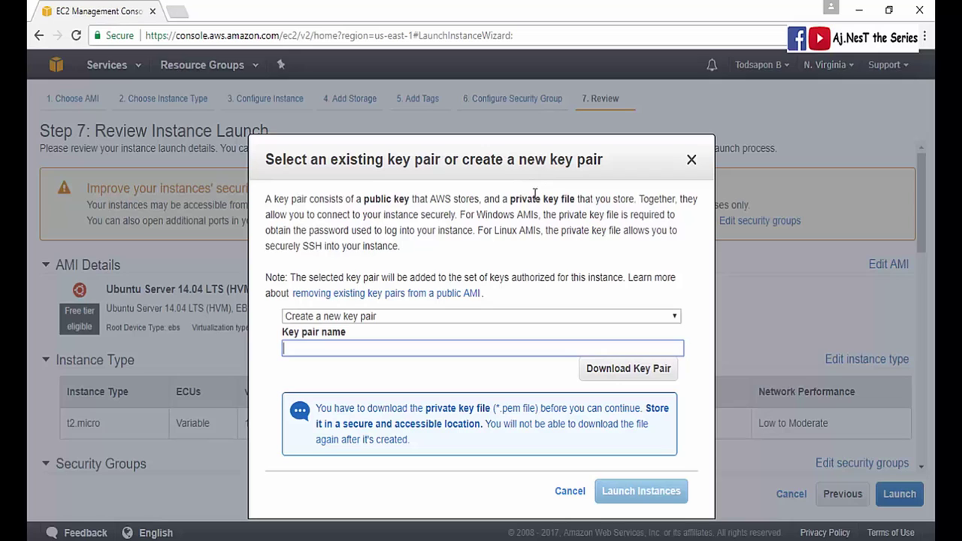
# - Name the new key pair keyajnestbigdata and save its private key as keyajnestbigdata.pem
pyautogui.click(379, 322)
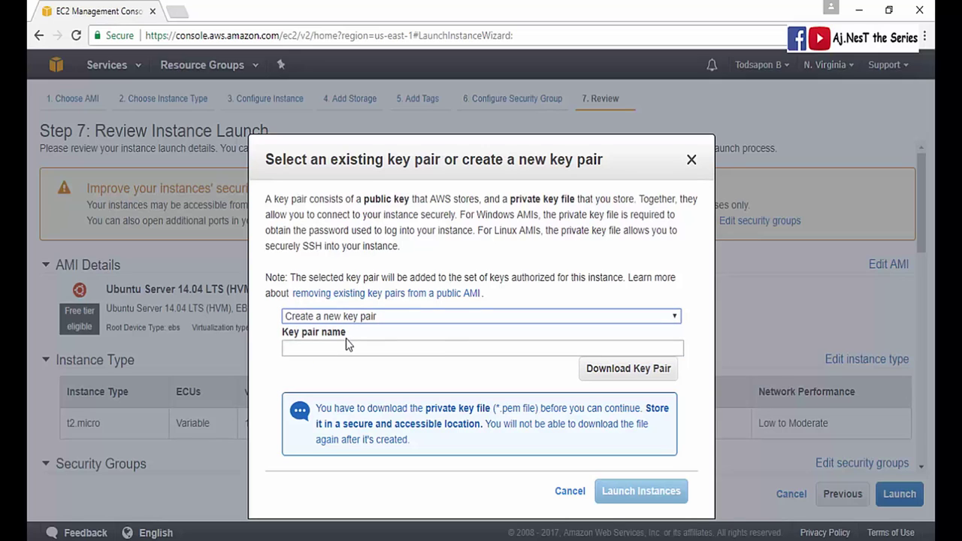
pyautogui.click(442, 348)
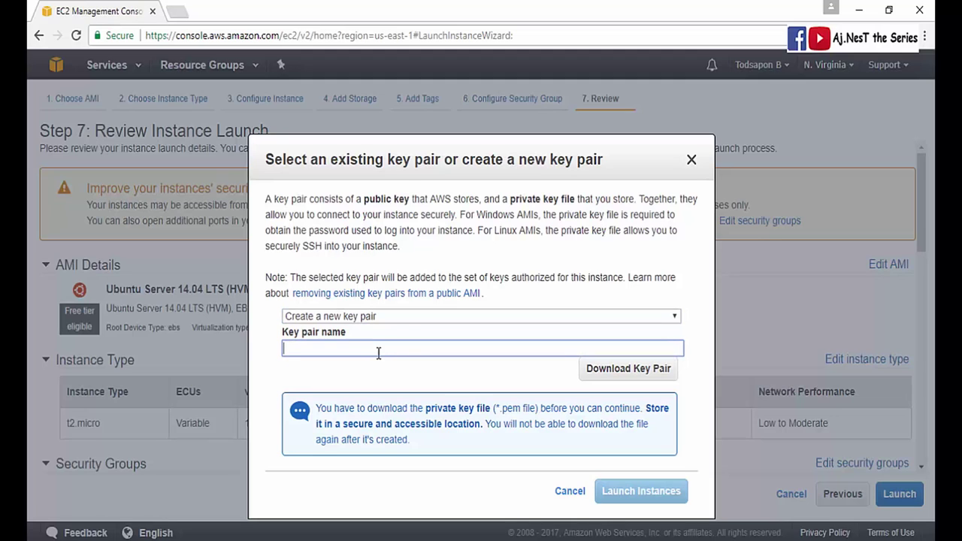
pyautogui.write('keyajnestbigdata')
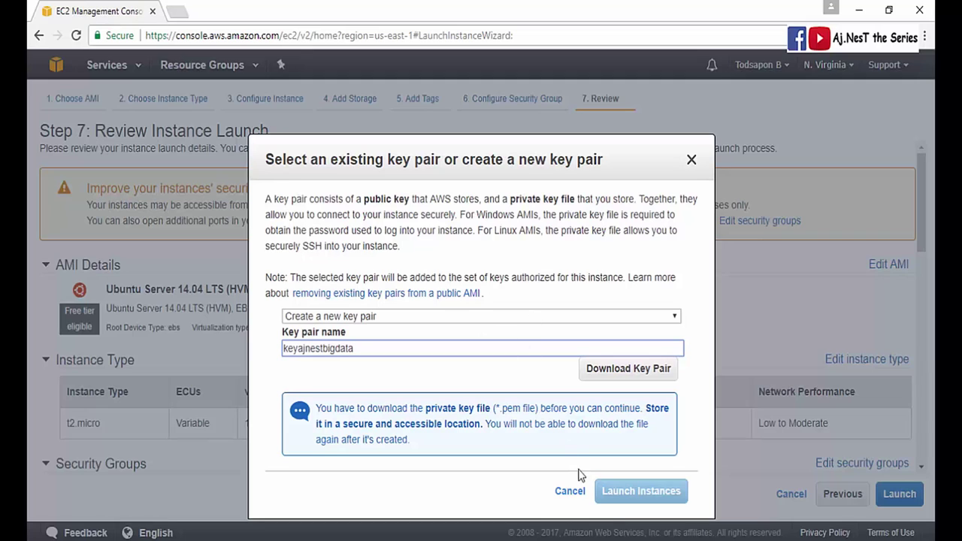
pyautogui.click(598, 370)
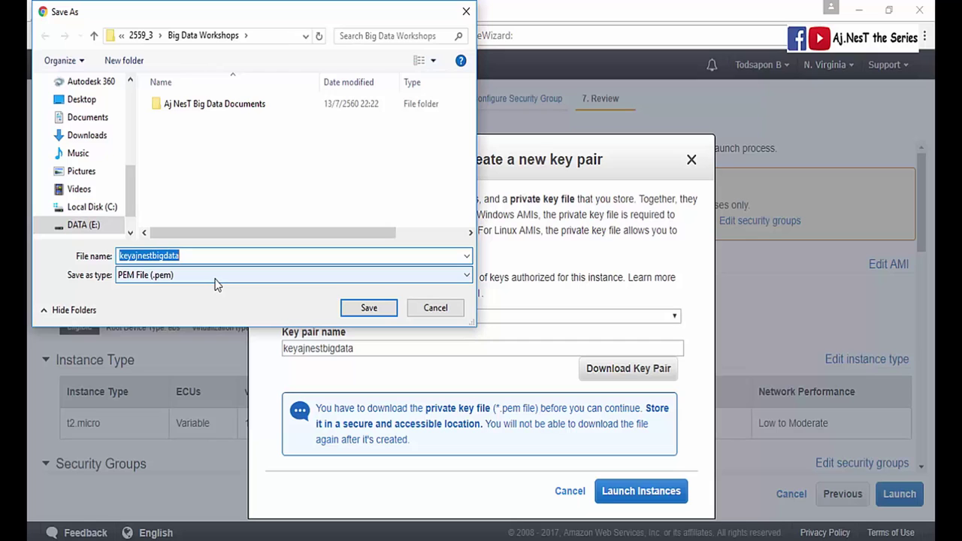
pyautogui.click(359, 311)
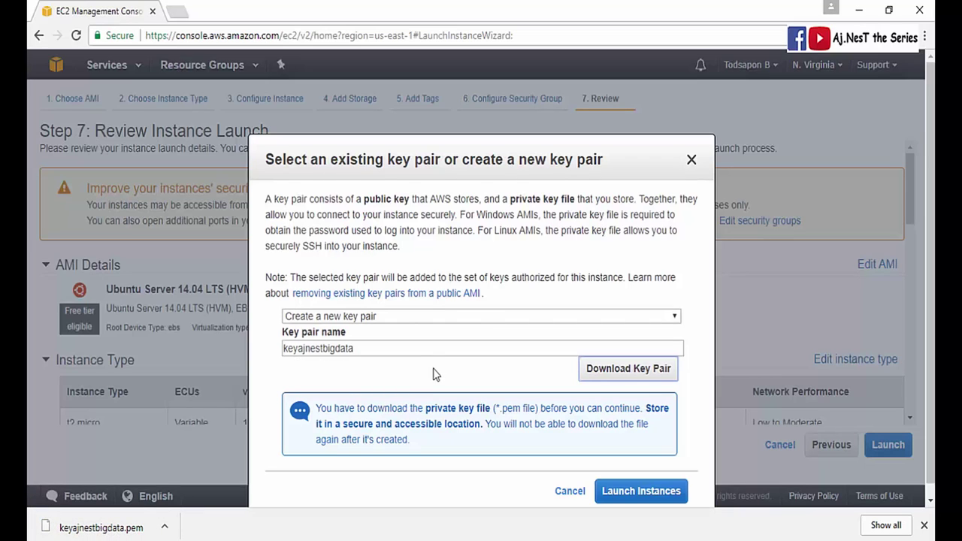
pyautogui.click(925, 529)
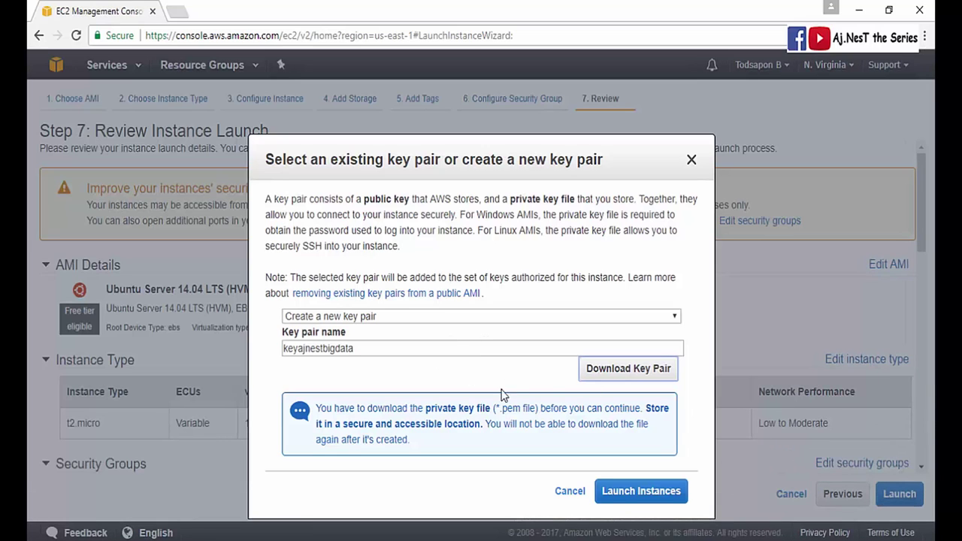
# - Launch the new Aj NesT Big Data instance with the chosen key pair
pyautogui.click(607, 493)
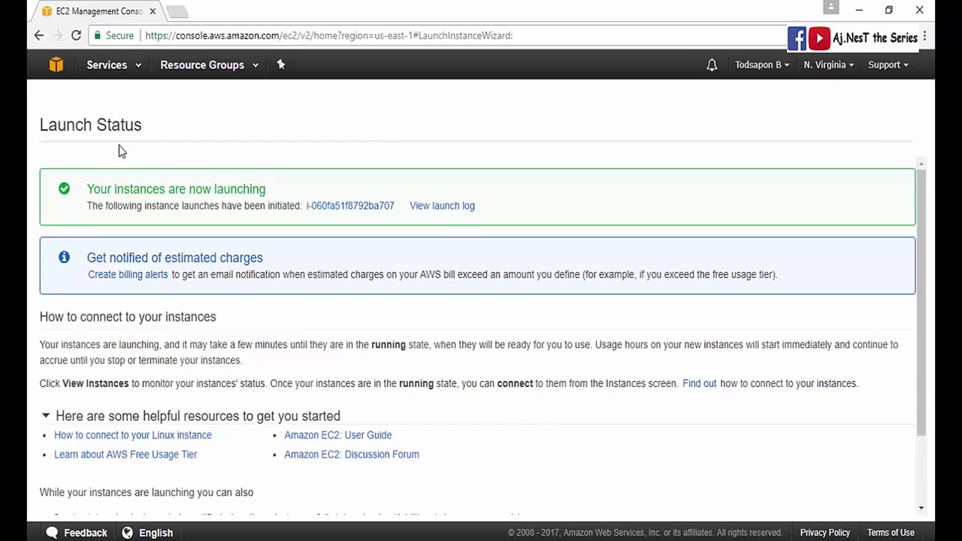
pyautogui.scroll(-2, 263, 188)
pyautogui.scroll(2, 376, 296)
pyautogui.scroll(-2, 616, 150)
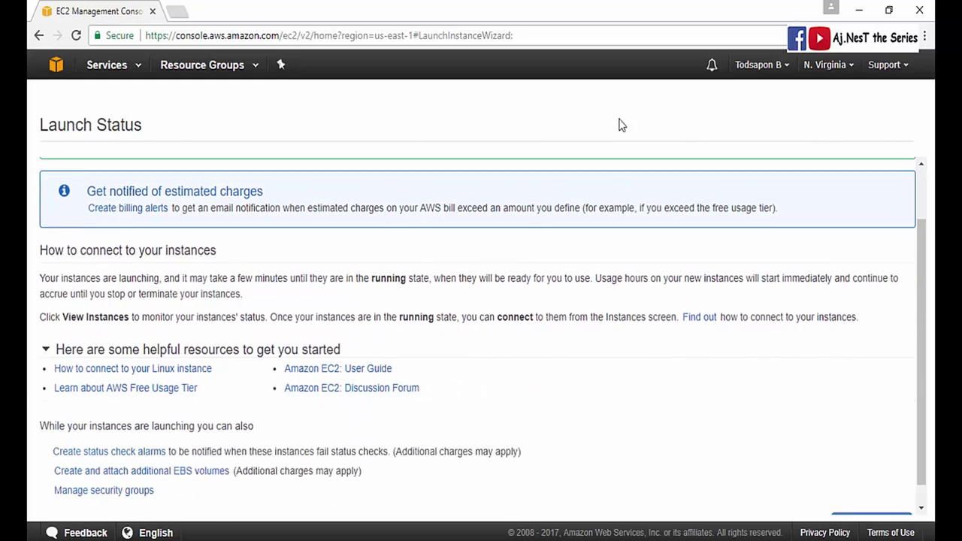
# - Open the instances list, enlarge the details panel, deselect the old instance and widen the Name column
pyautogui.click(848, 504)
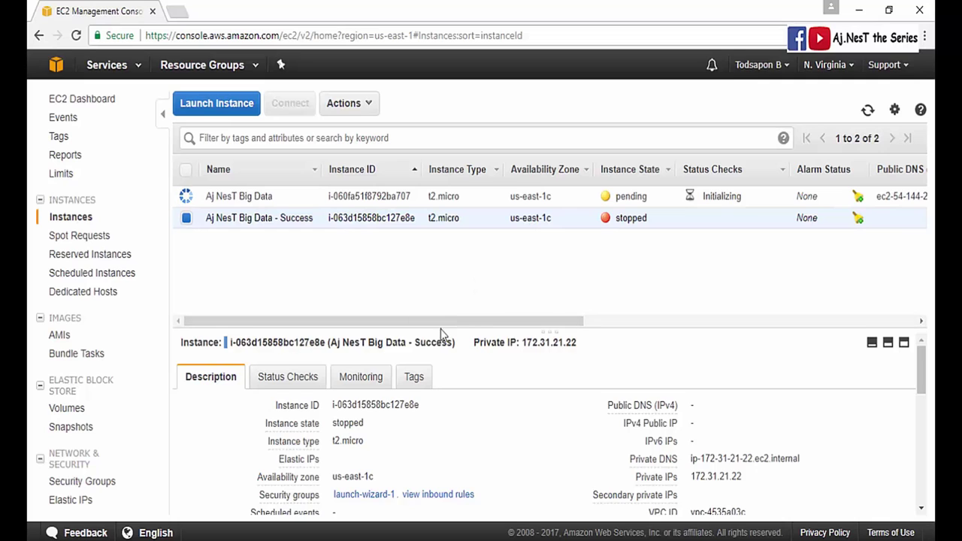
pyautogui.moveTo(442, 333); pyautogui.dragTo(432, 285)
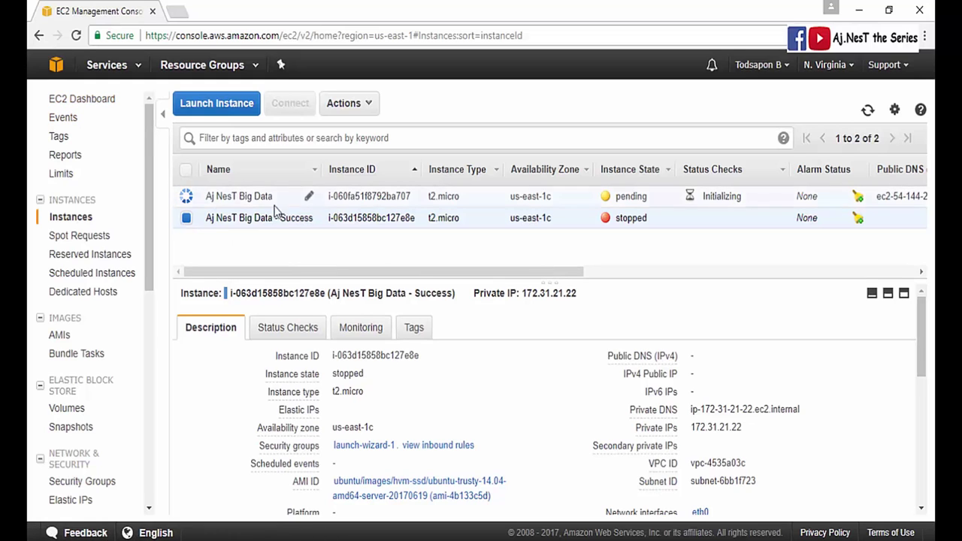
pyautogui.scroll(-6, 455, 401)
pyautogui.scroll(6, 455, 400)
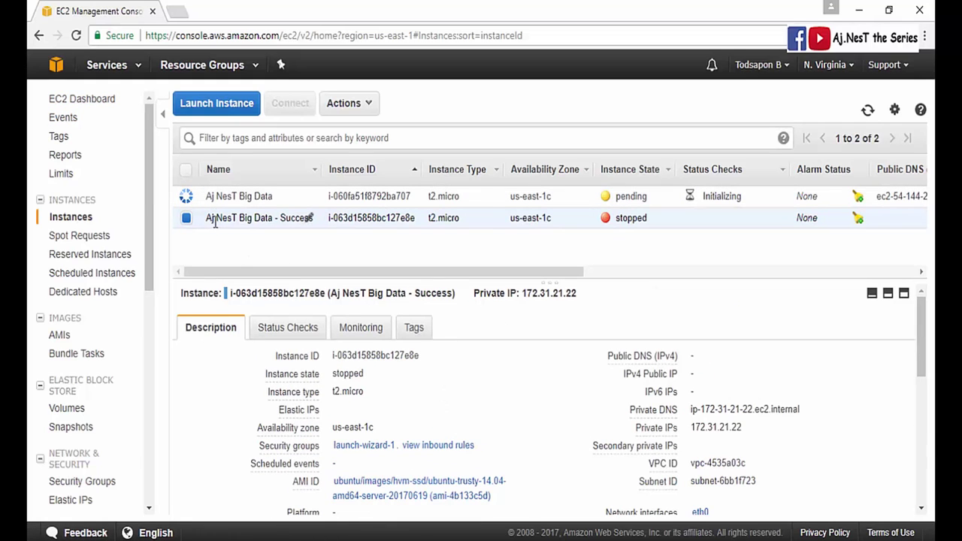
pyautogui.click(188, 222)
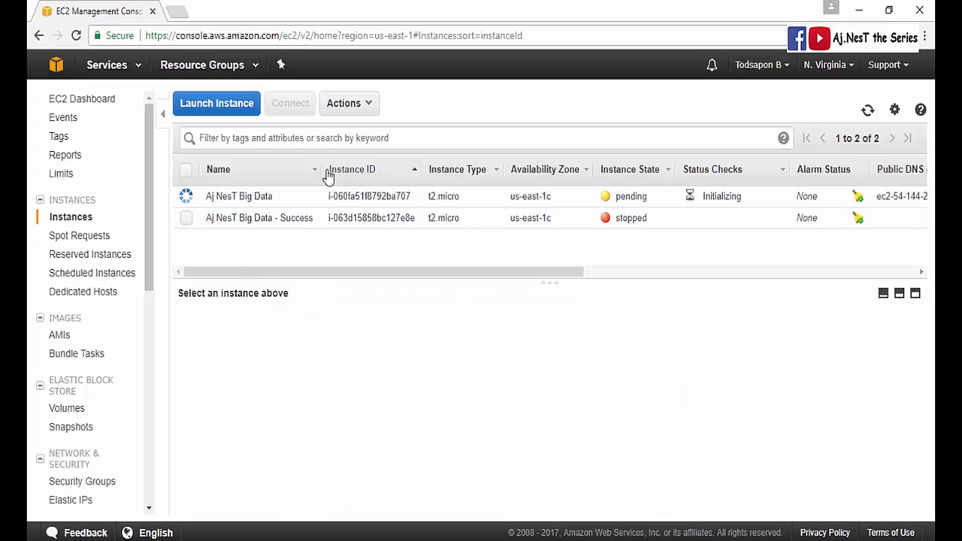
pyautogui.moveTo(321, 169)
pyautogui.mouseDown()
pyautogui.moveTo(337, 171)
pyautogui.moveTo(326, 168)
pyautogui.mouseUp()
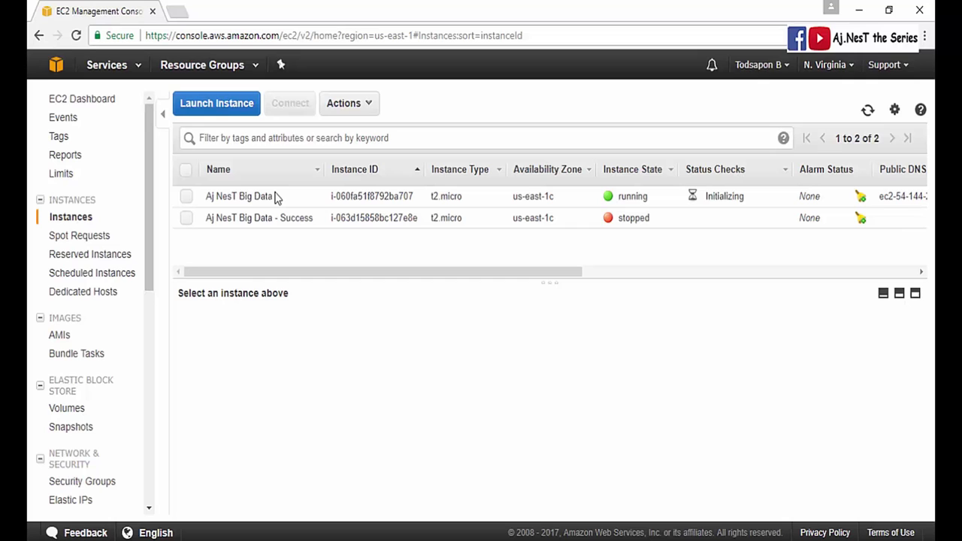
# - Select Aj NesT Big Data, then view the stopped Success instance's Instance State options without changing anything
pyautogui.click(277, 198)
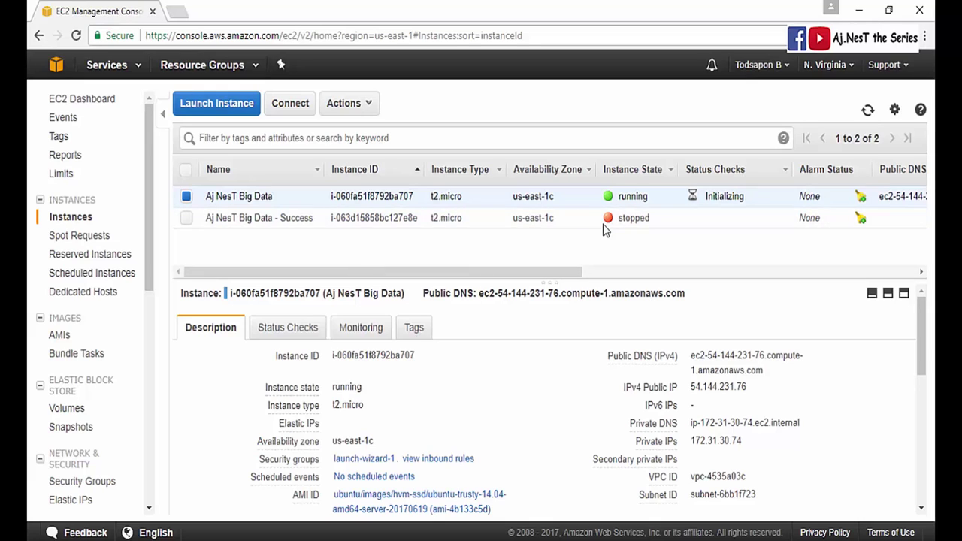
pyautogui.rightClick(582, 221)
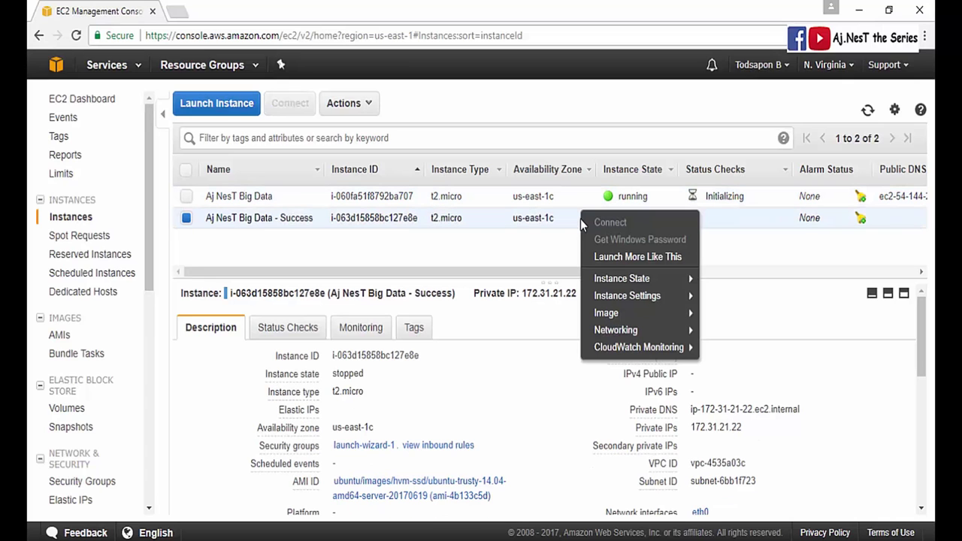
pyautogui.moveTo(629, 281)
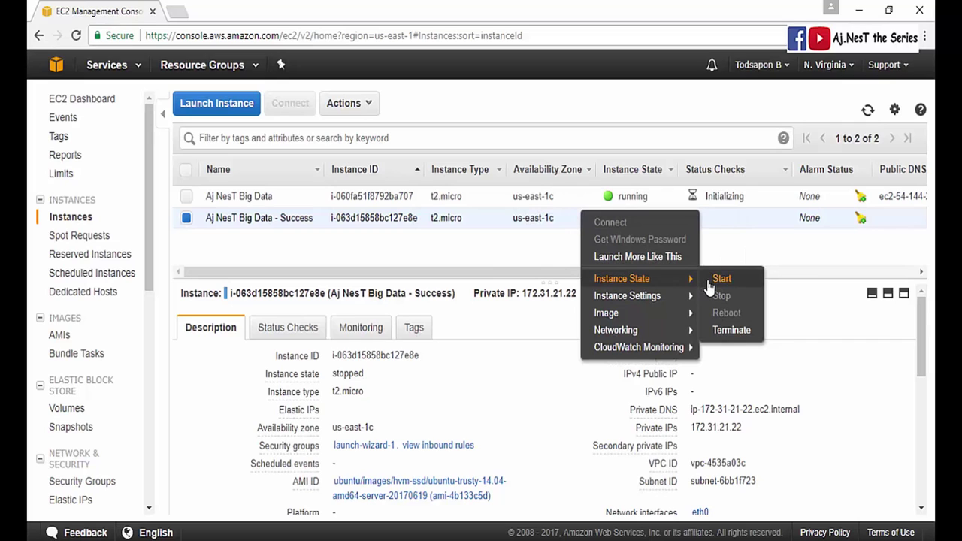
pyautogui.click(556, 225)
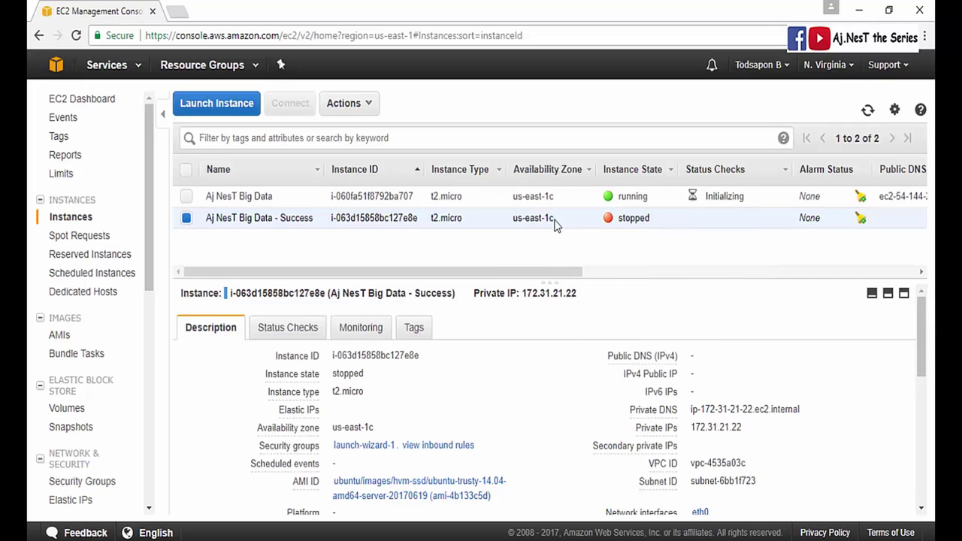
pyautogui.rightClick(556, 226)
pyautogui.rightClick(535, 224)
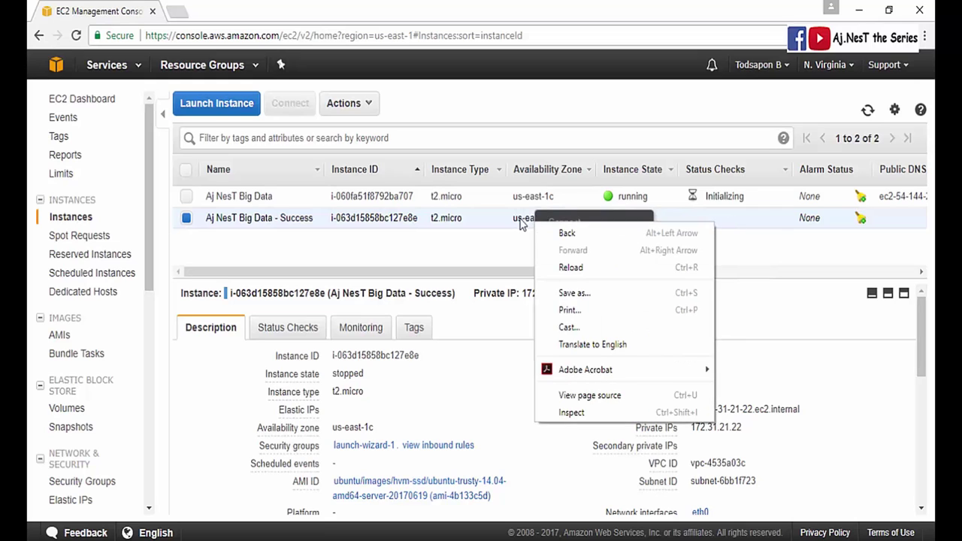
pyautogui.click(521, 224)
pyautogui.rightClick(571, 225)
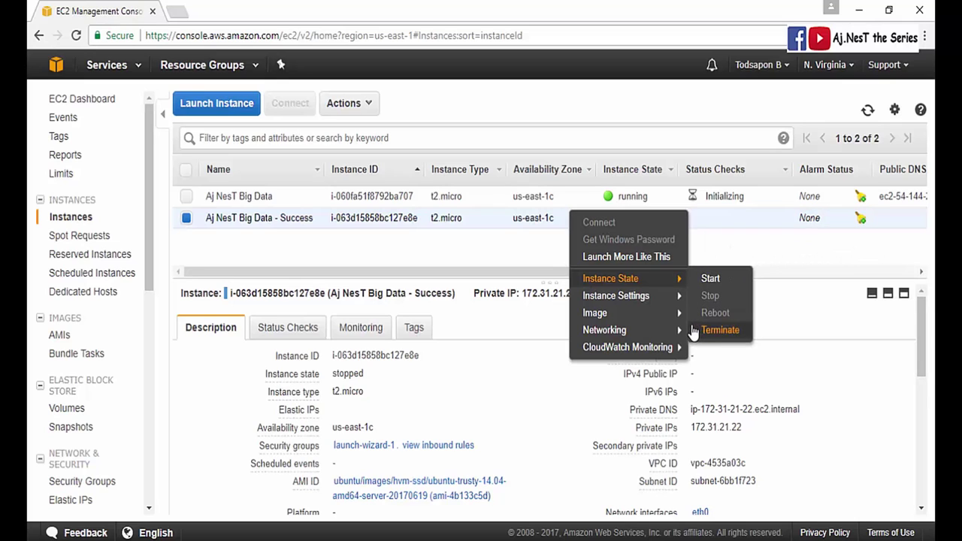
pyautogui.click(496, 228)
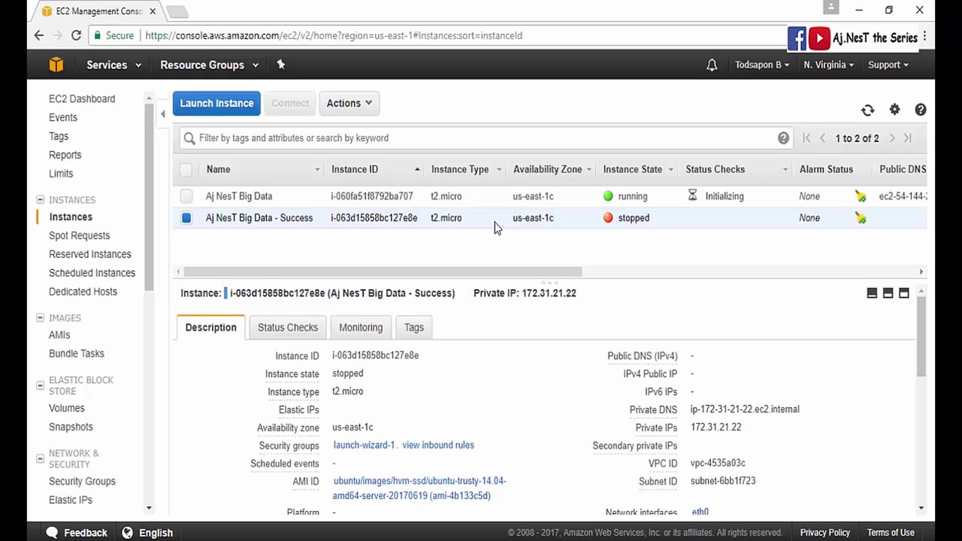
# - Select Aj NesT Big Data and review its Description: public IP 54.144.231.76, t2.micro, keyajnestbigdata key pair
pyautogui.click(479, 201)
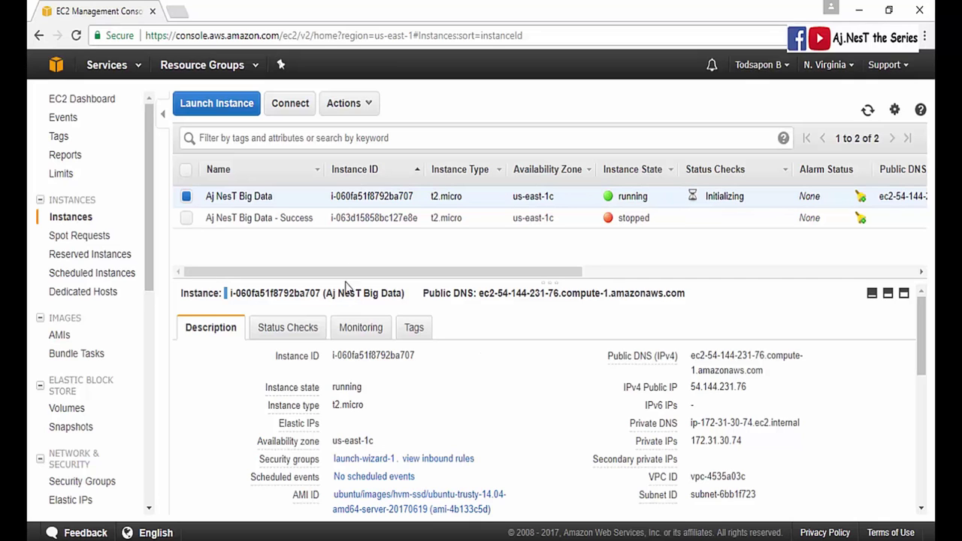
pyautogui.scroll(-1, 264, 354)
pyautogui.scroll(1, 504, 363)
pyautogui.moveTo(515, 280); pyautogui.dragTo(516, 261)
pyautogui.moveTo(382, 385)
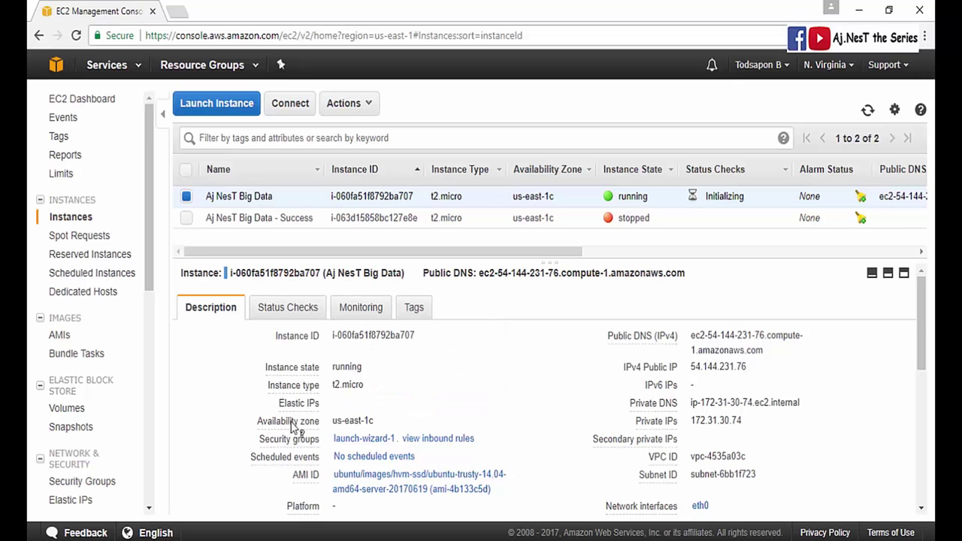
pyautogui.moveTo(272, 446)
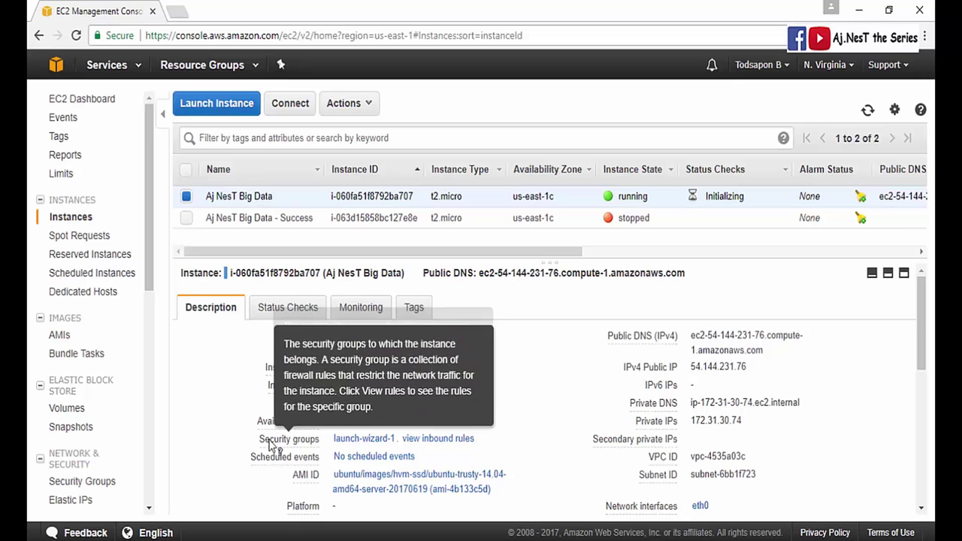
pyautogui.scroll(-3, 293, 465)
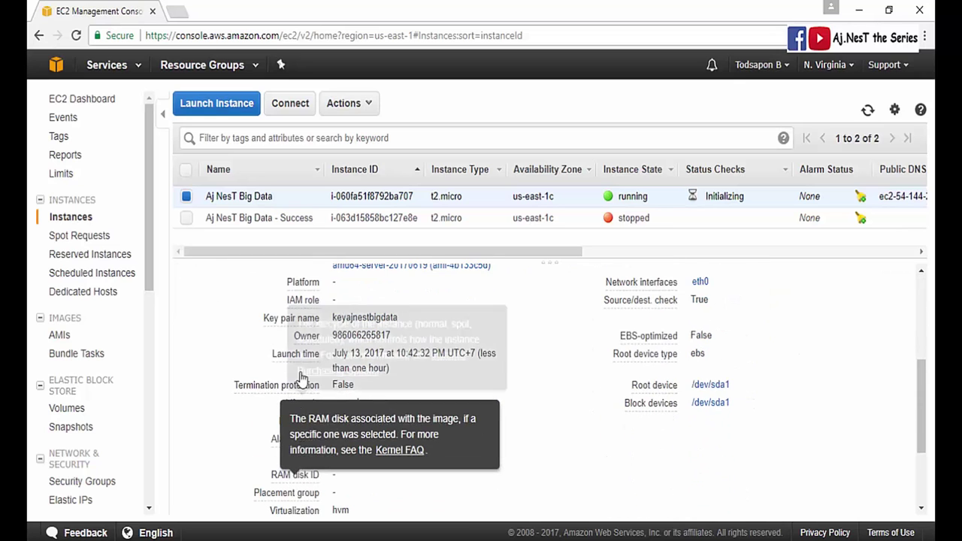
pyautogui.scroll(2, 564, 393)
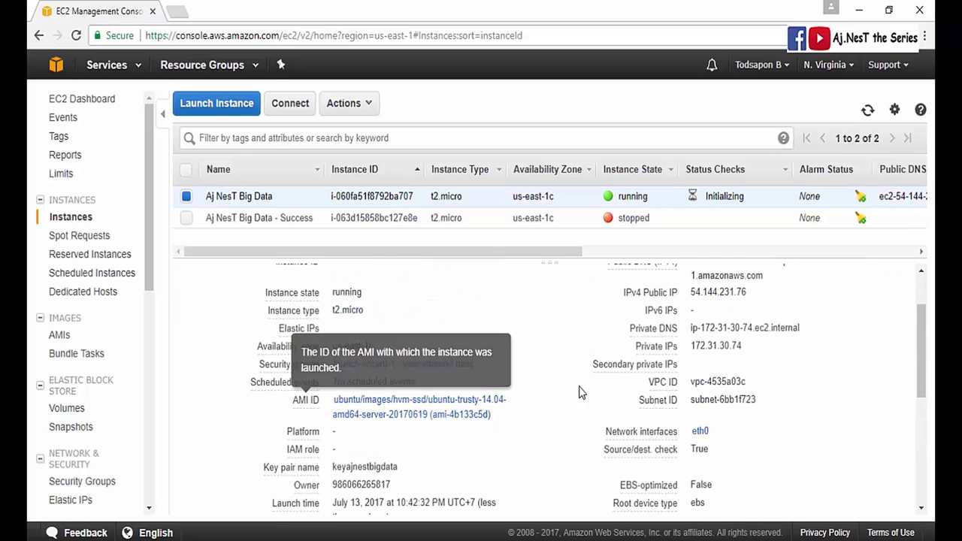
pyautogui.scroll(-5, 530, 460)
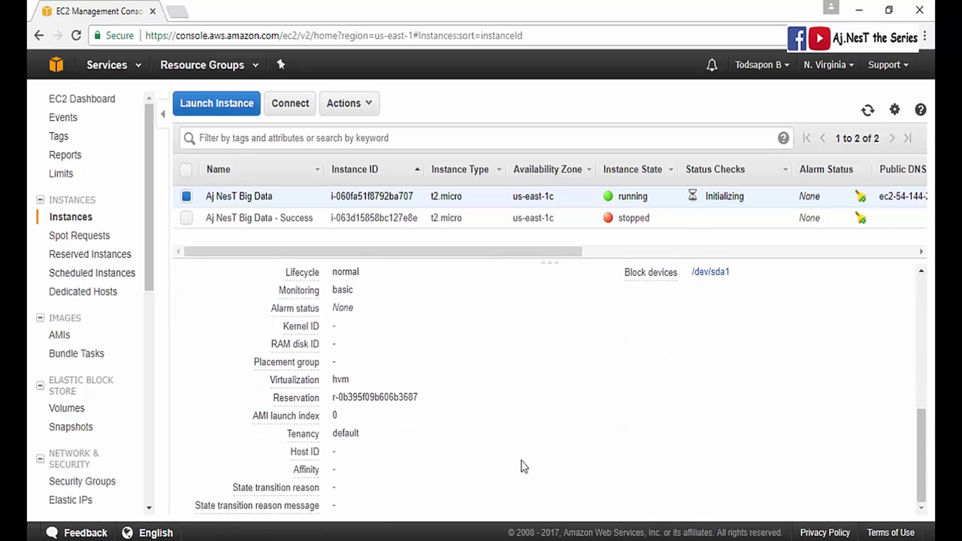
pyautogui.scroll(6, 589, 460)
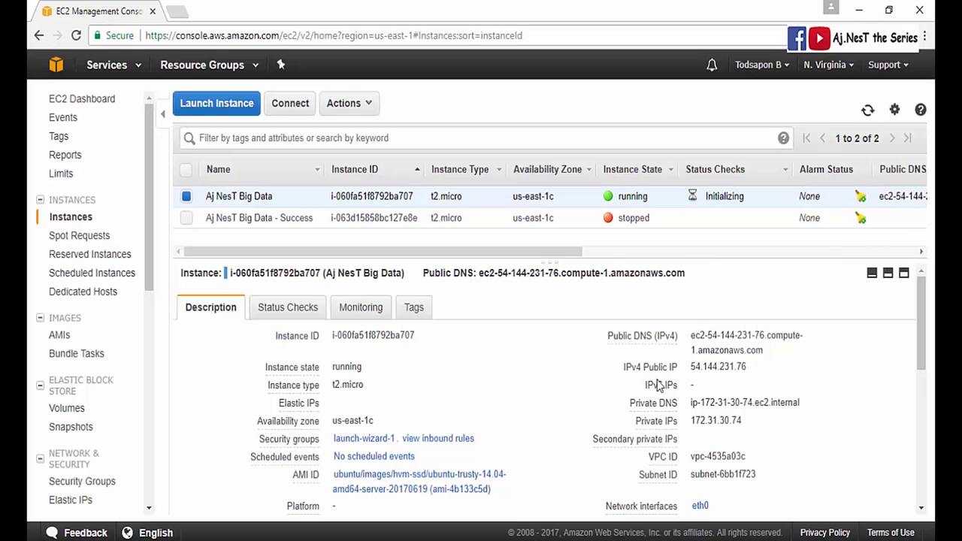
pyautogui.moveTo(689, 367); pyautogui.dragTo(770, 366)
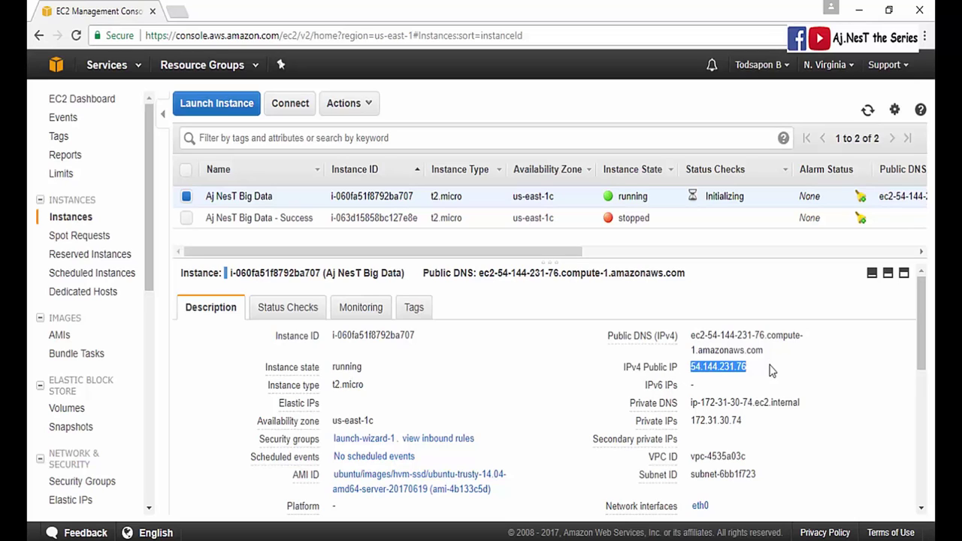
pyautogui.click(770, 368)
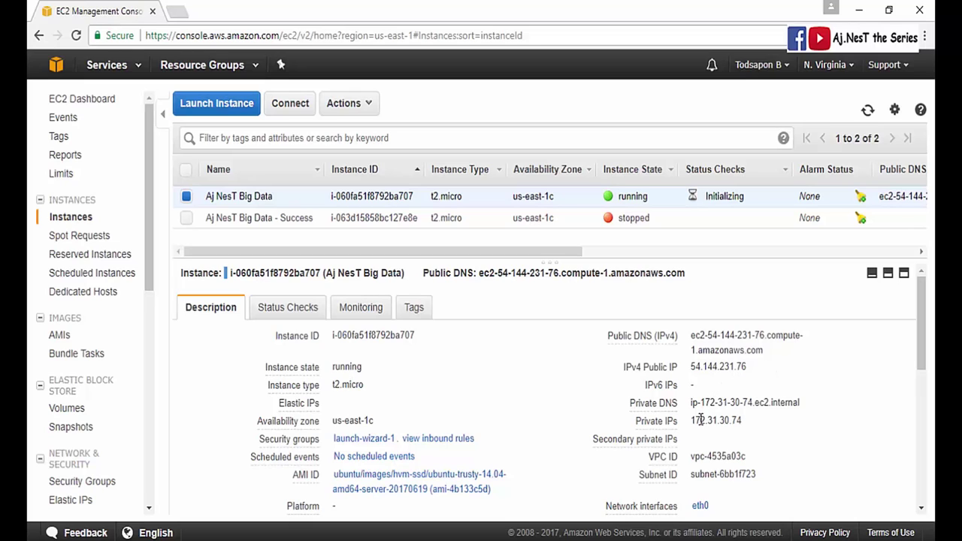
pyautogui.moveTo(691, 420); pyautogui.dragTo(755, 419)
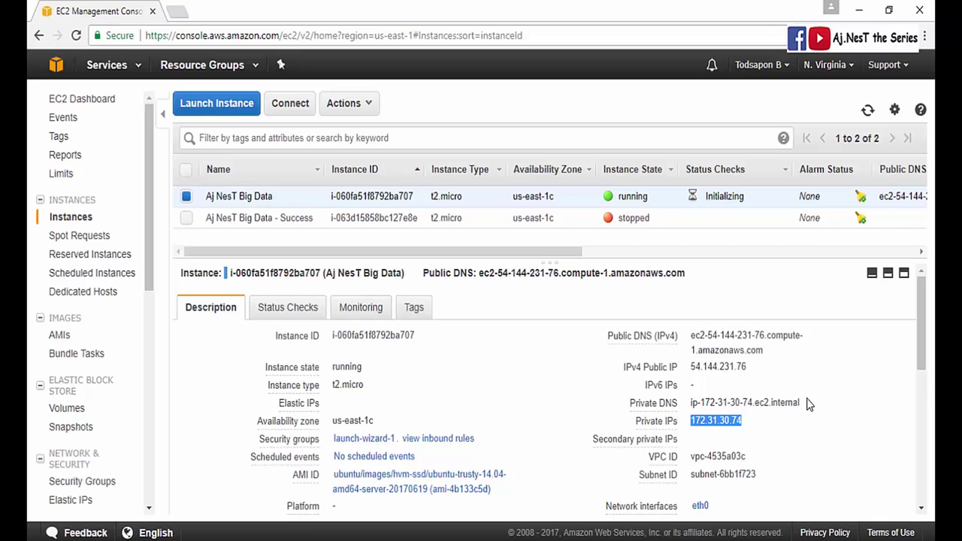
pyautogui.scroll(-3, 798, 422)
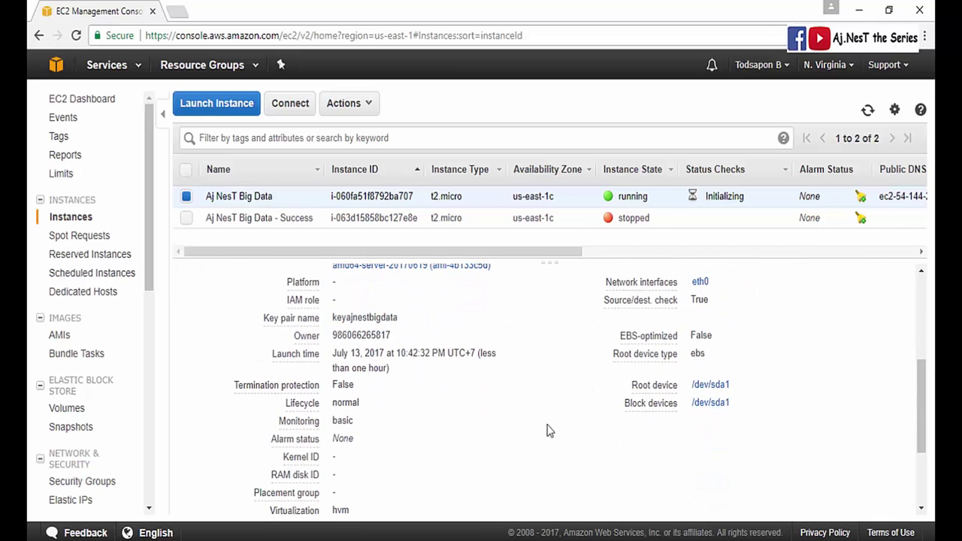
pyautogui.scroll(4, 529, 431)
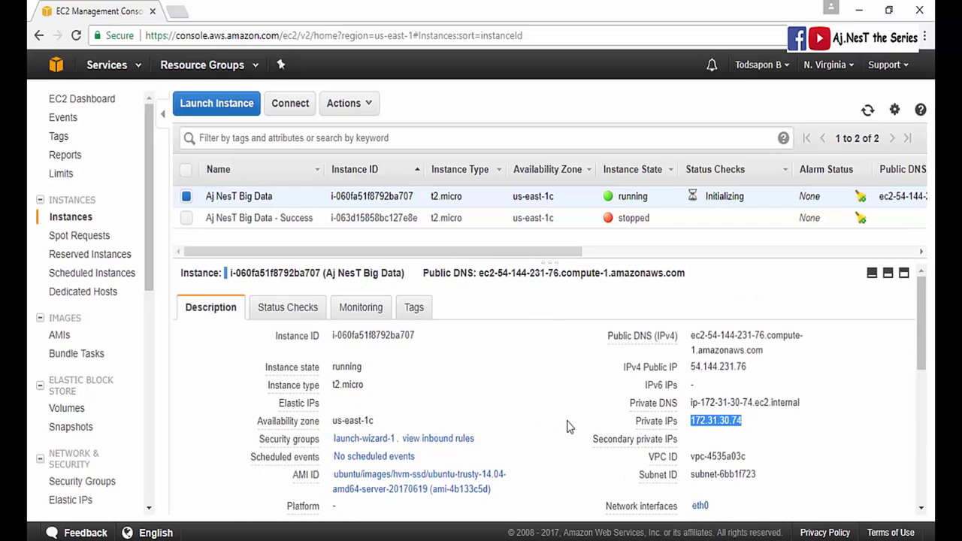
pyautogui.click(695, 414)
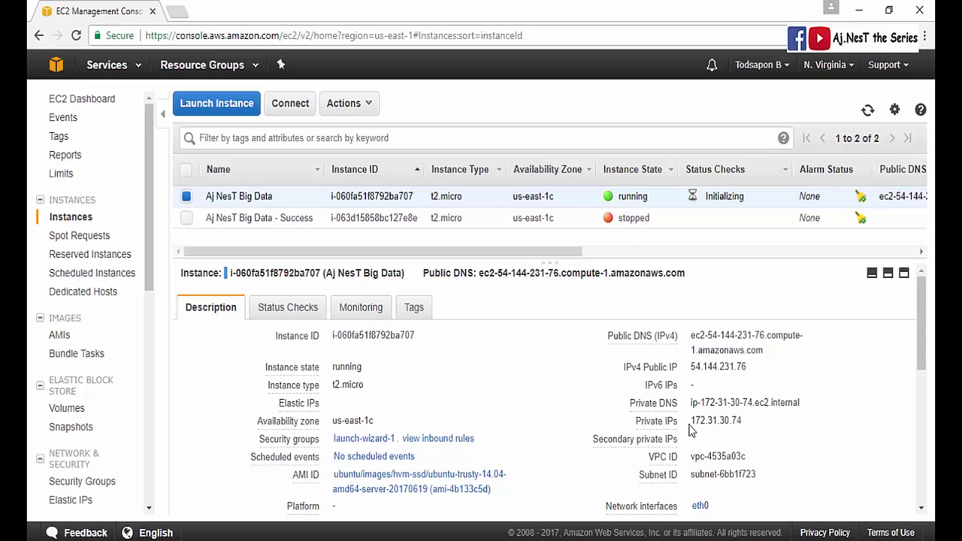
pyautogui.moveTo(690, 420); pyautogui.dragTo(766, 424)
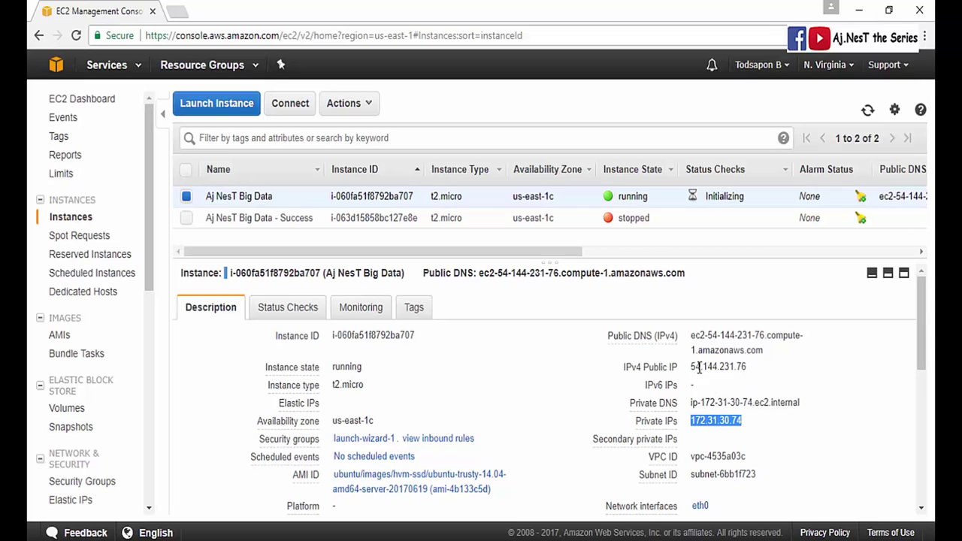
pyautogui.moveTo(692, 367); pyautogui.dragTo(745, 365)
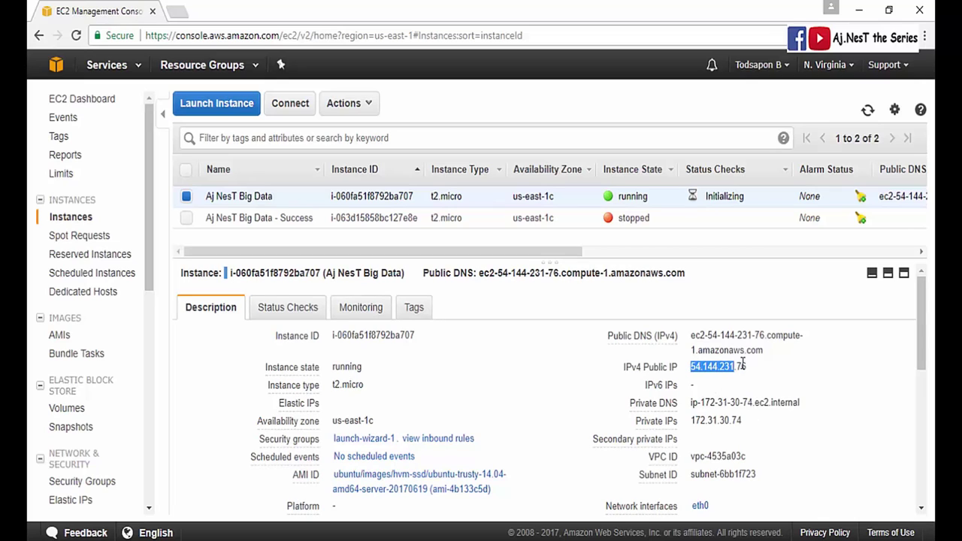
pyautogui.click(751, 428)
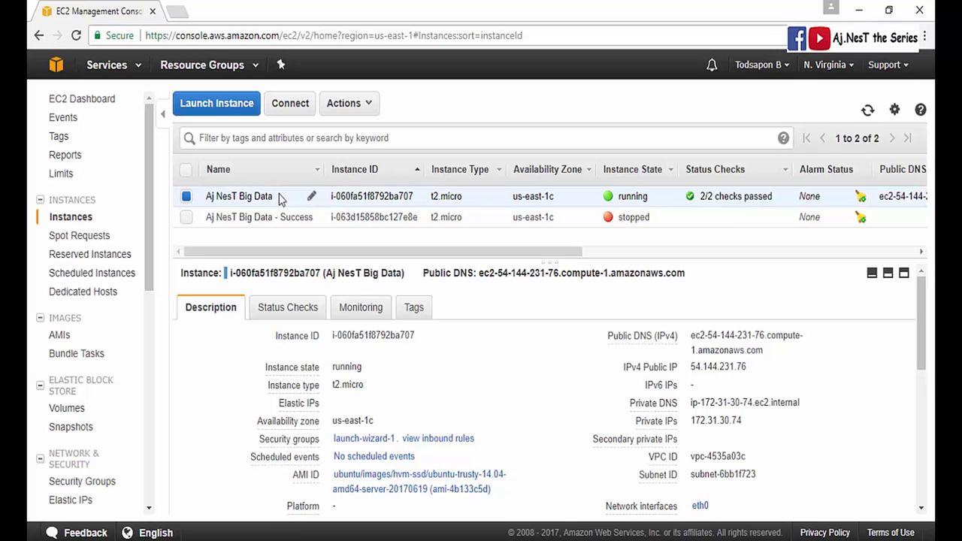
# - Visit putty.org in a new tab and follow the link to the PuTTY 0.70 download page
pyautogui.click(177, 11)
pyautogui.write('pu')
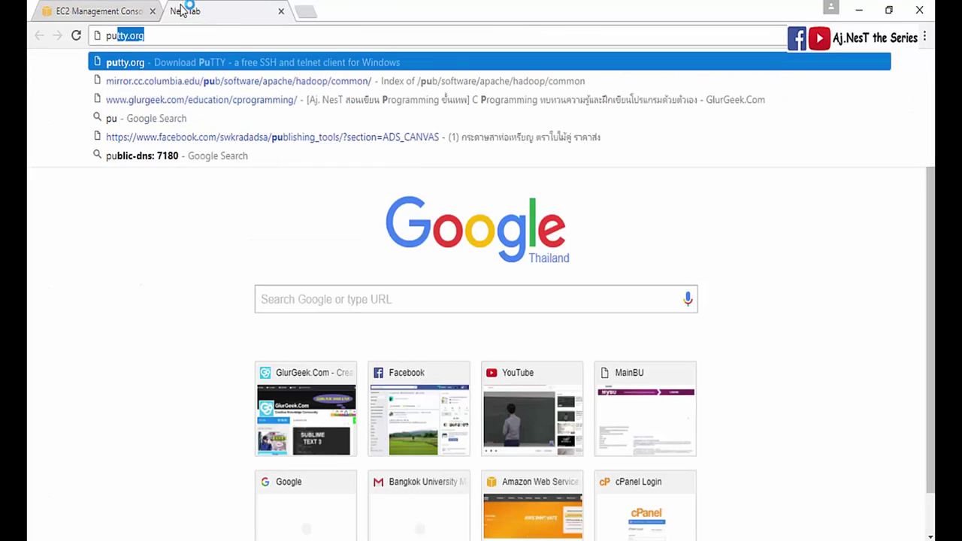
pyautogui.write('tty.org')
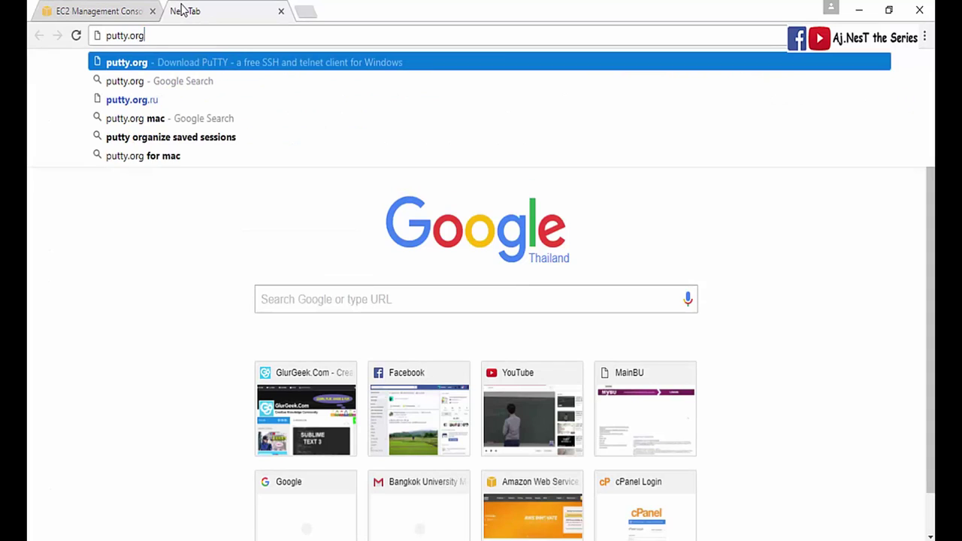
pyautogui.press('Return')
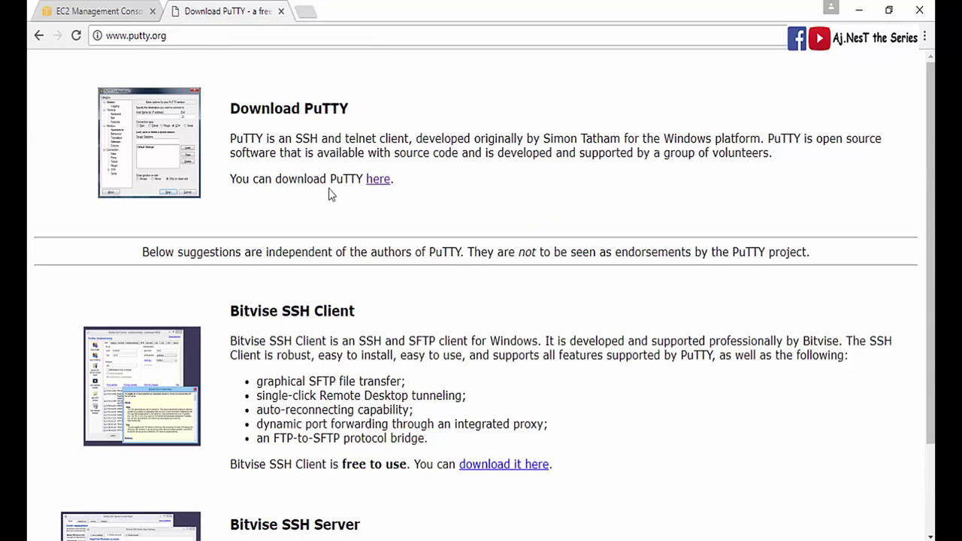
pyautogui.click(376, 187)
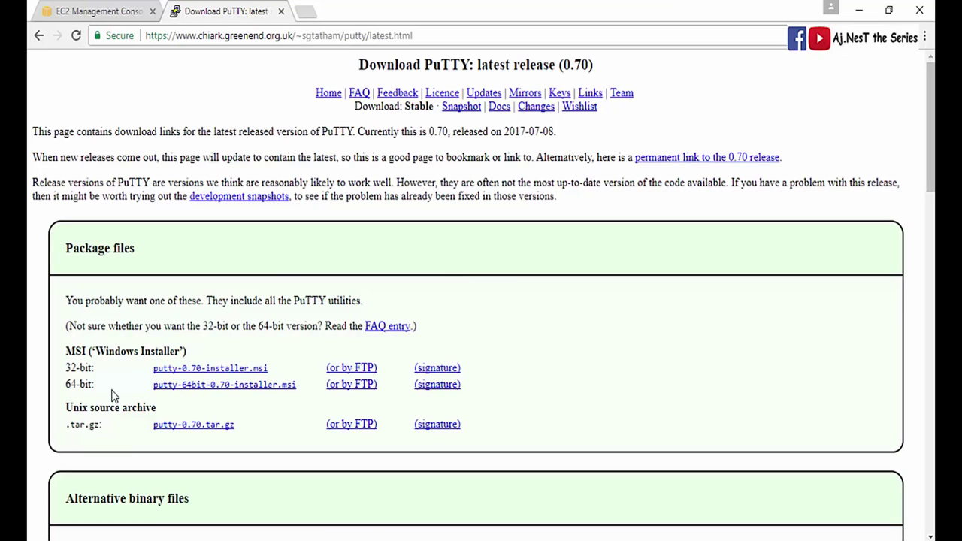
# - Save putty-64bit-0.70-installer.msi to Big Data Workshops and install it with defaults, skipping the README
pyautogui.click(155, 387)
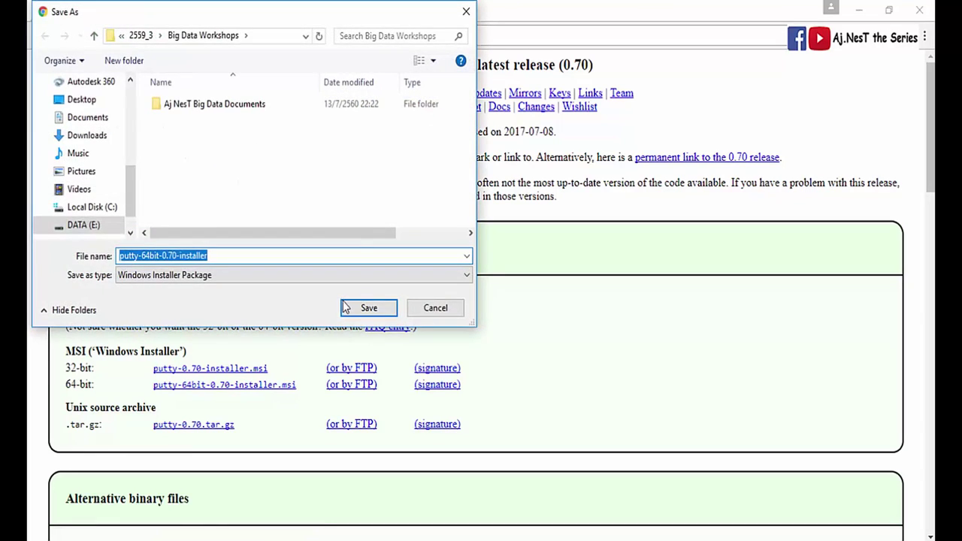
pyautogui.click(348, 306)
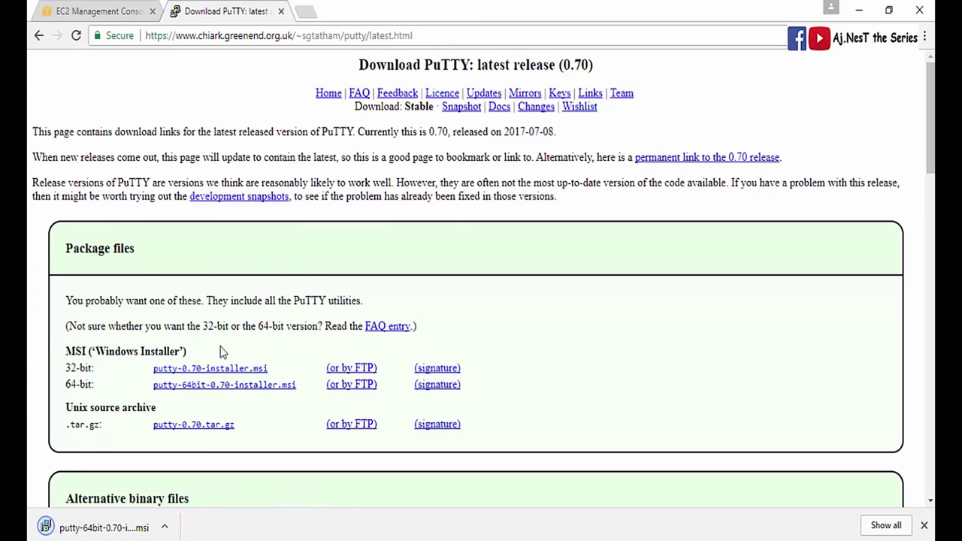
pyautogui.click(140, 526)
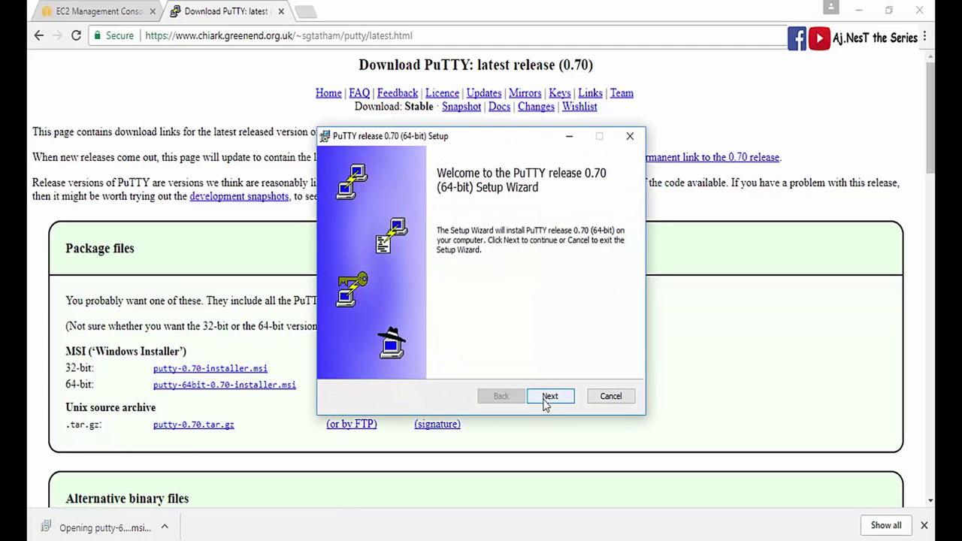
pyautogui.click(547, 398)
pyautogui.click(546, 400)
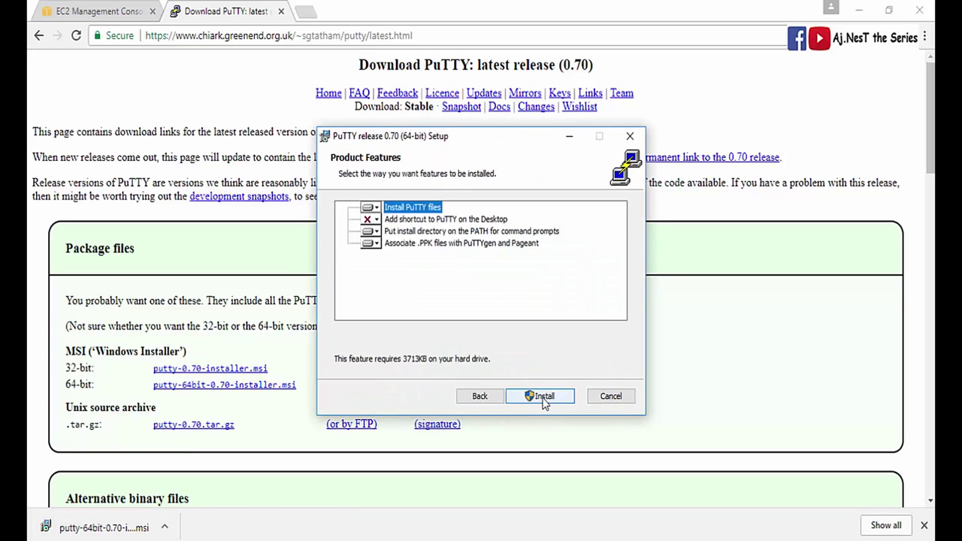
pyautogui.click(546, 400)
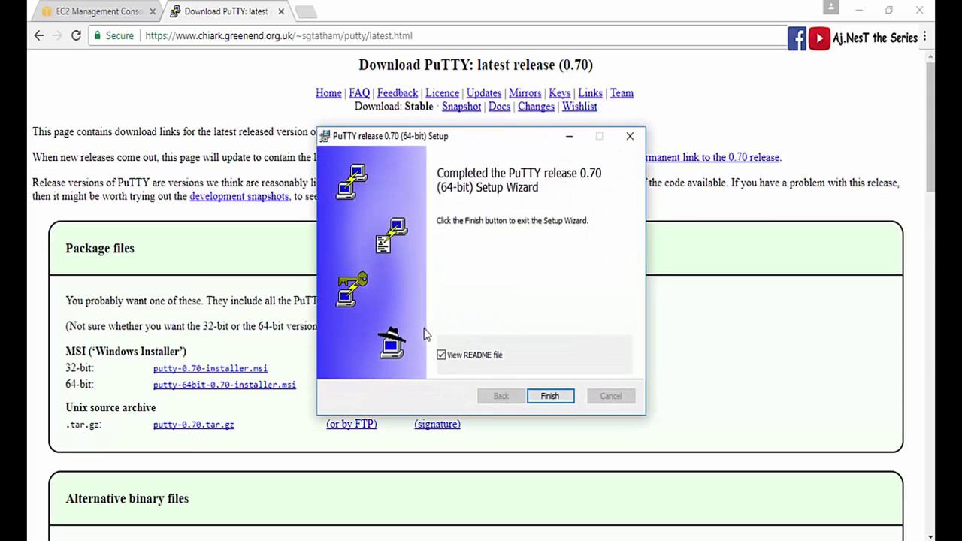
pyautogui.click(467, 356)
pyautogui.click(537, 398)
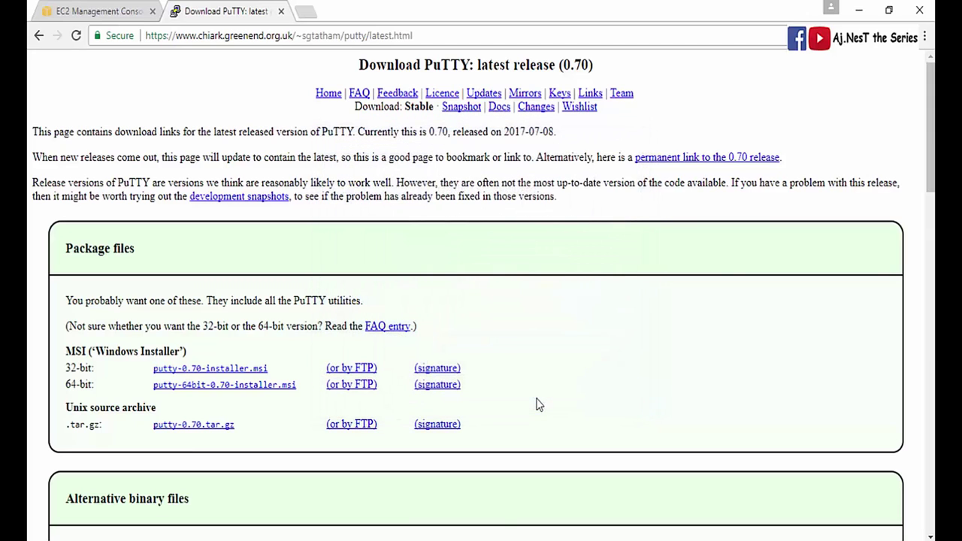
# - Close the PuTTY download tab to return to the EC2 Management Console
pyautogui.click(281, 11)
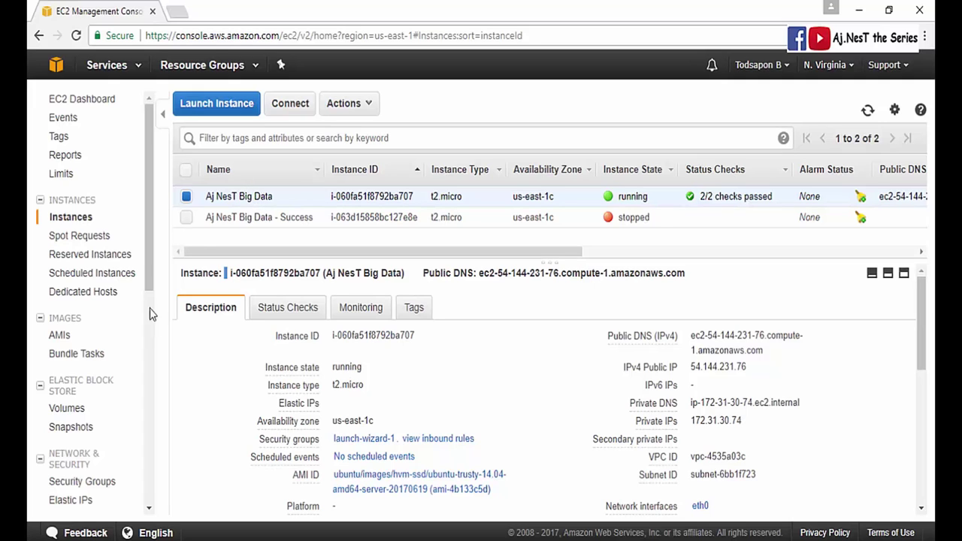
# - Launch PuTTY from Windows search, then bring the EC2 console back to the front
pyautogui.click(85, 531)
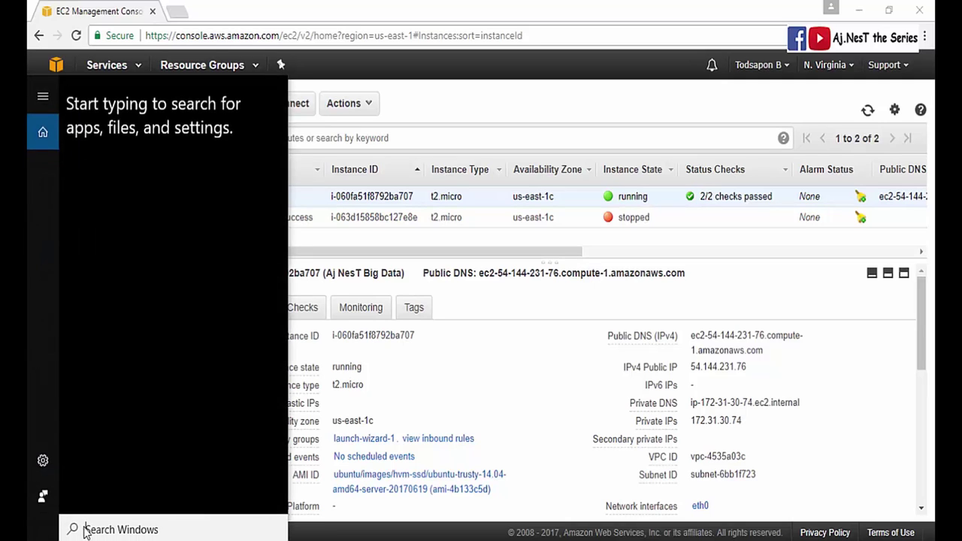
pyautogui.write('putty')
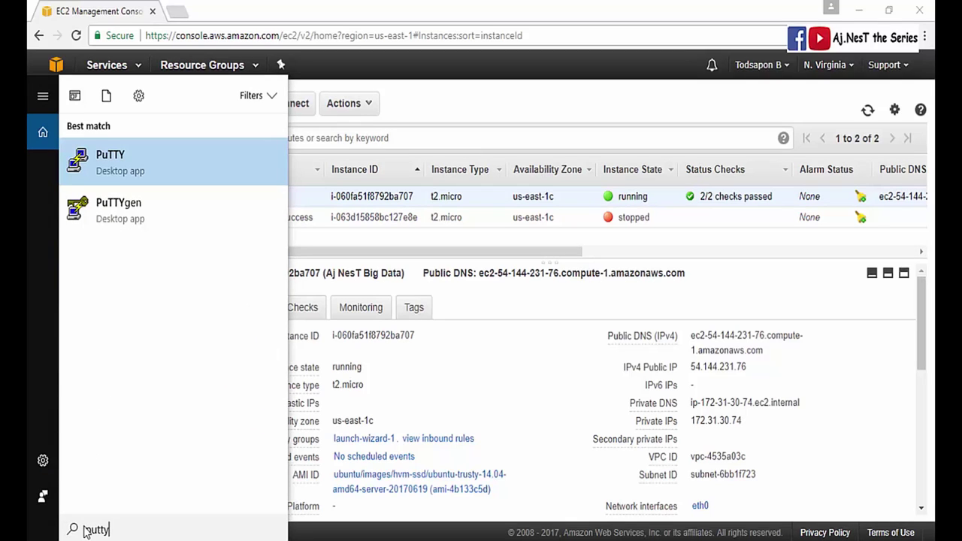
pyautogui.press('Return')
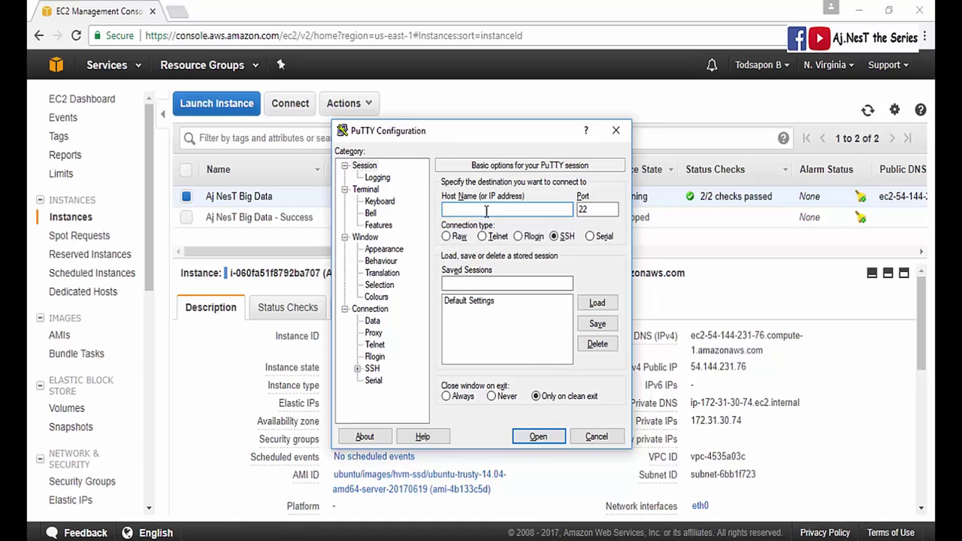
pyautogui.click(726, 290)
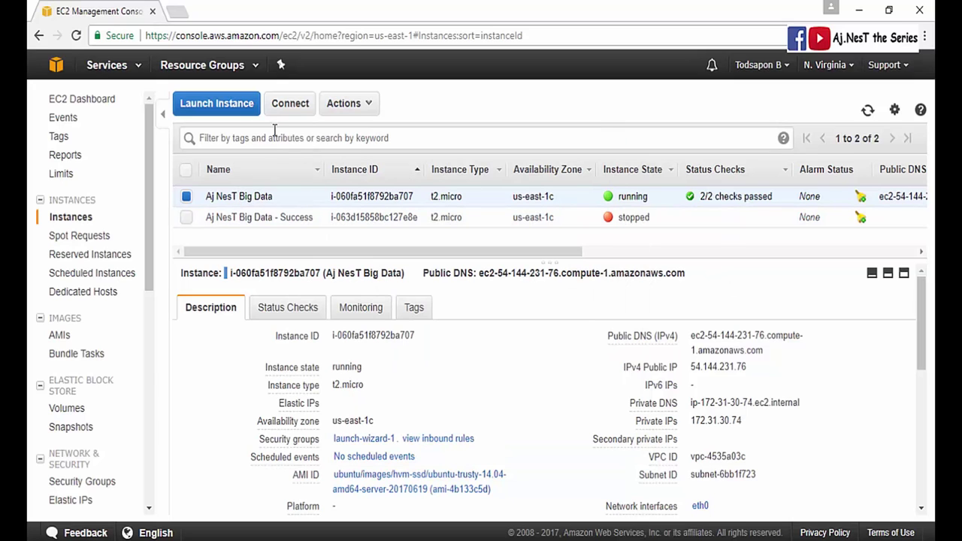
pyautogui.click(280, 110)
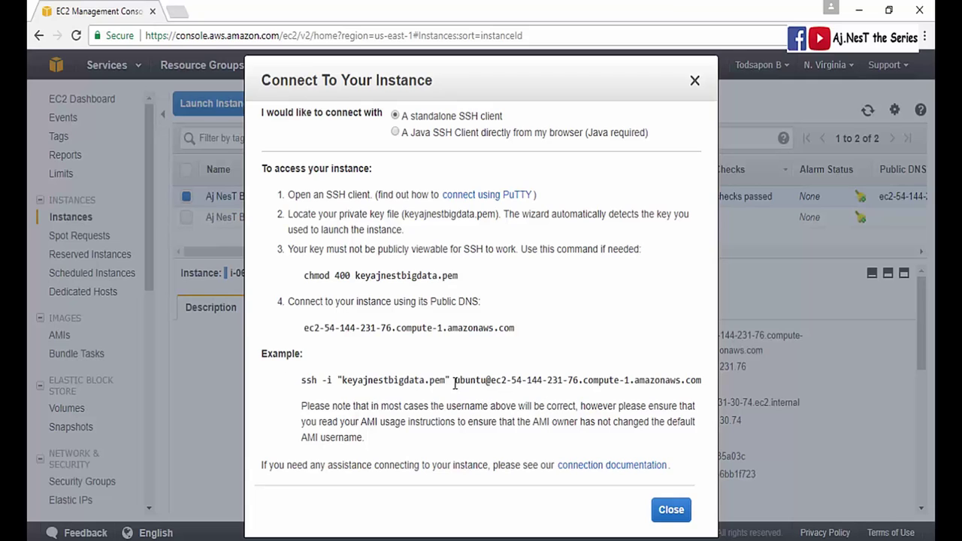
pyautogui.moveTo(454, 381); pyautogui.dragTo(702, 374)
pyautogui.hotkey('ctrl', 'c')
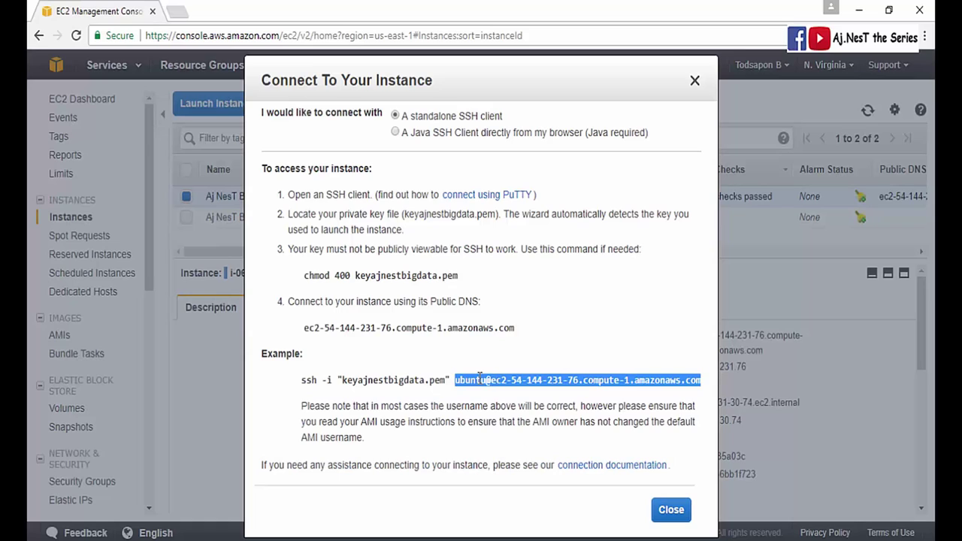
pyautogui.rightClick(489, 381)
pyautogui.click(499, 389)
pyautogui.click(358, 536)
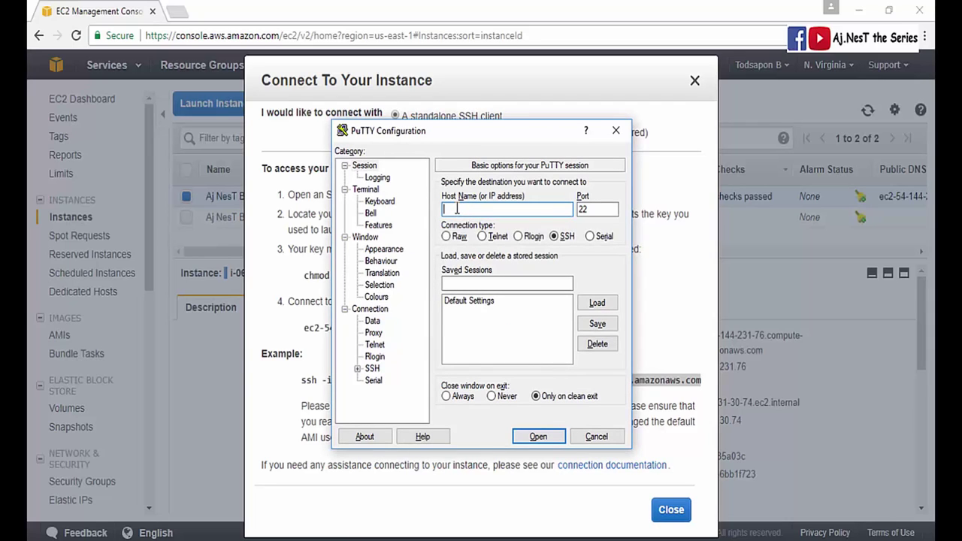
pyautogui.hotkey('ctrl', 'v')
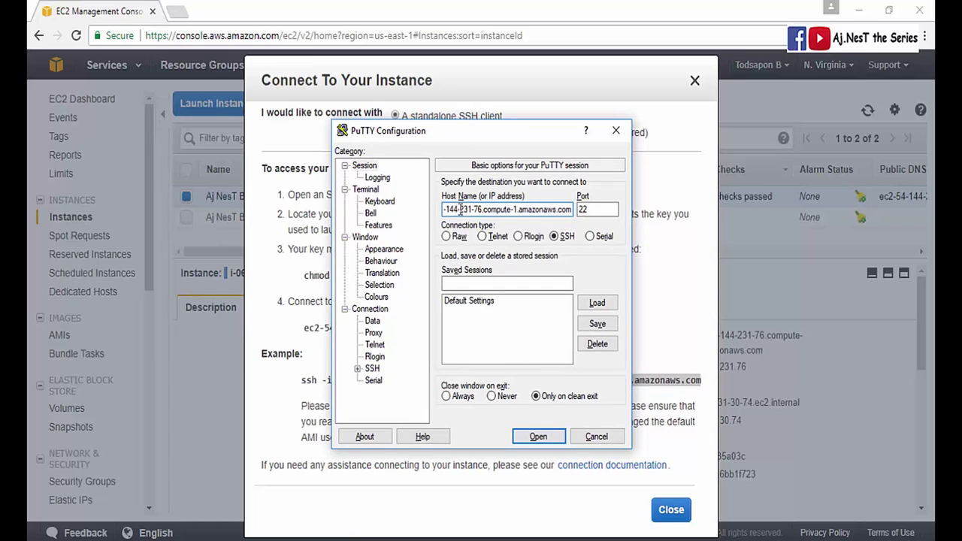
pyautogui.moveTo(571, 210); pyautogui.dragTo(399, 210)
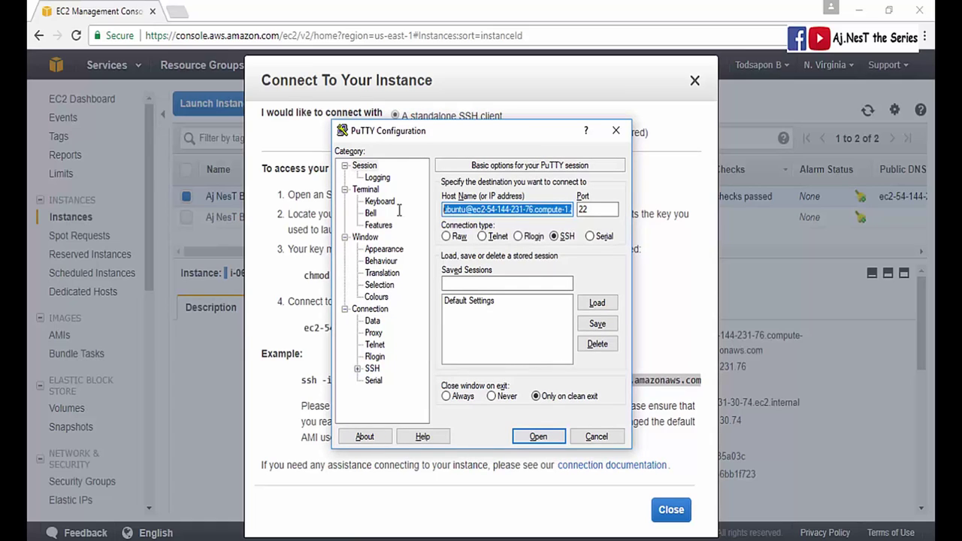
pyautogui.click(570, 210)
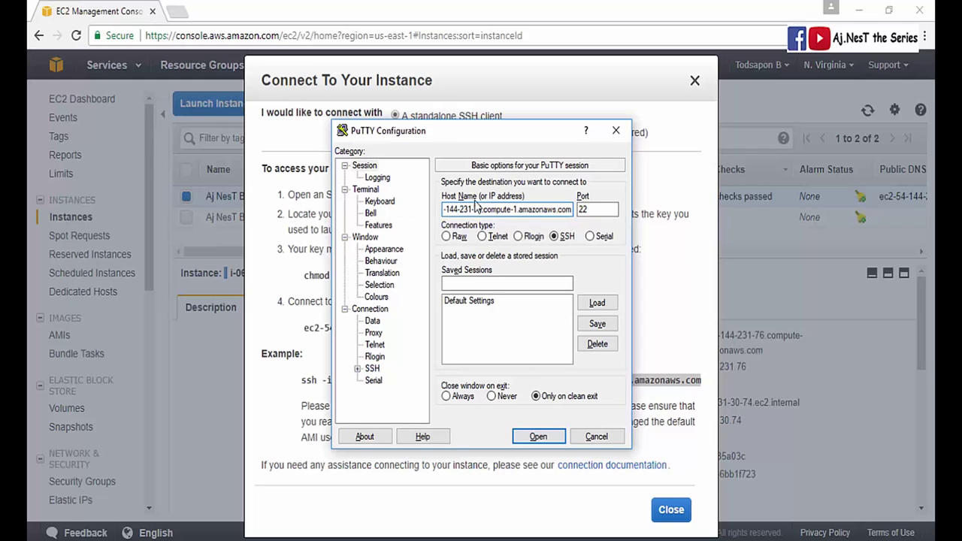
# - Browse for a private key under Connection > SSH > Auth, find only keyajnestbigdata.pem, and cancel
pyautogui.click(371, 368)
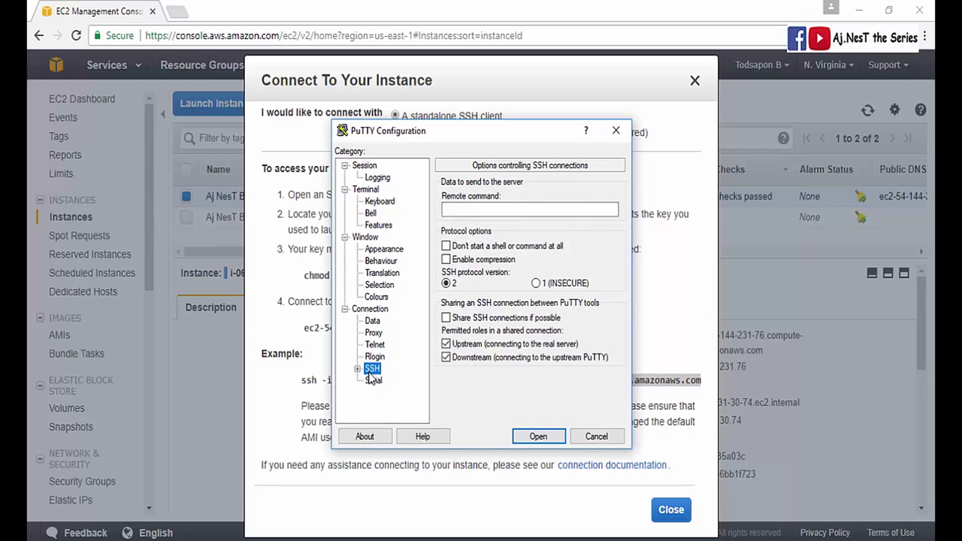
pyautogui.click(358, 368)
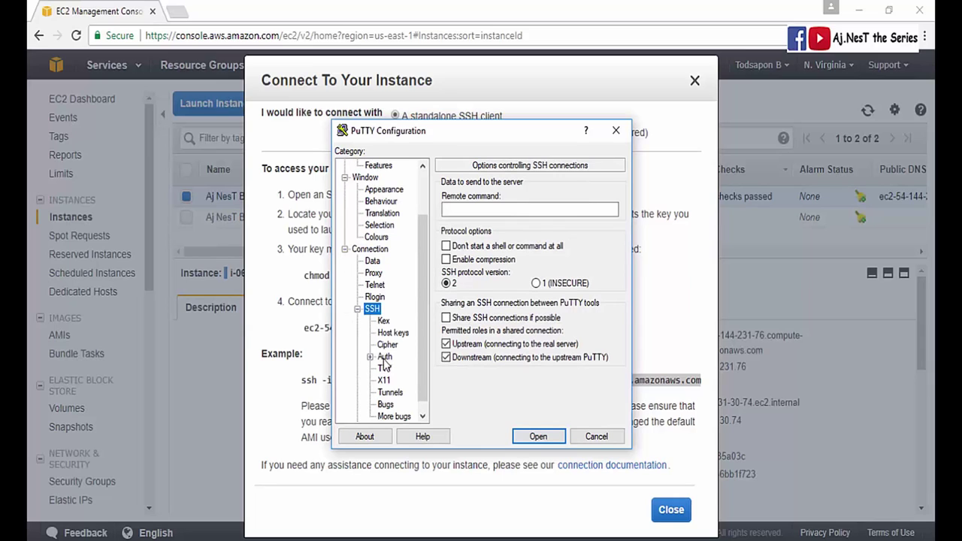
pyautogui.click(384, 360)
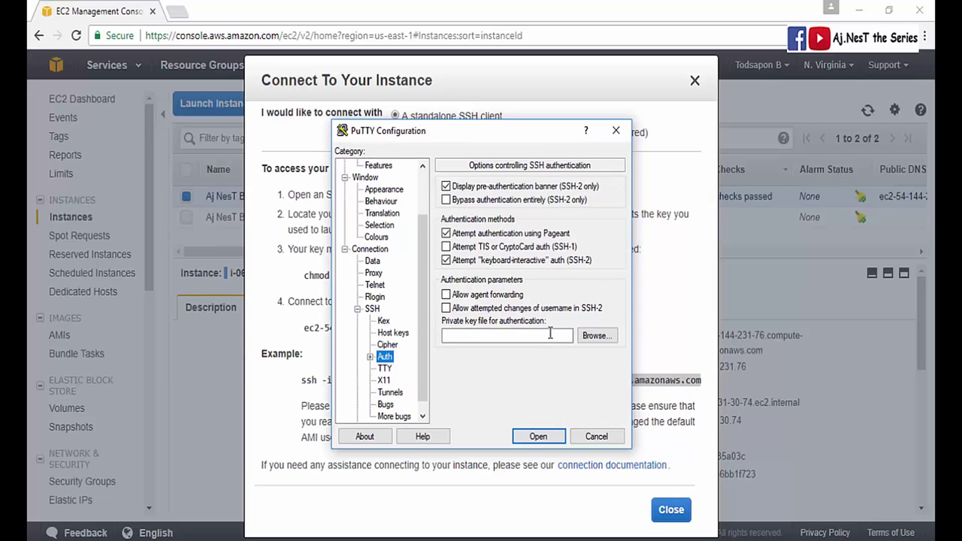
pyautogui.click(595, 338)
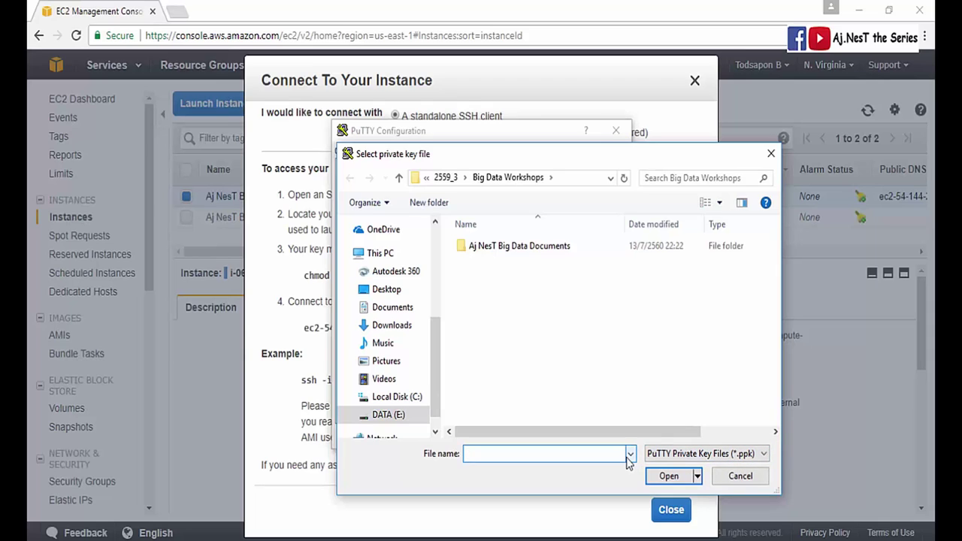
pyautogui.click(699, 453)
pyautogui.click(661, 474)
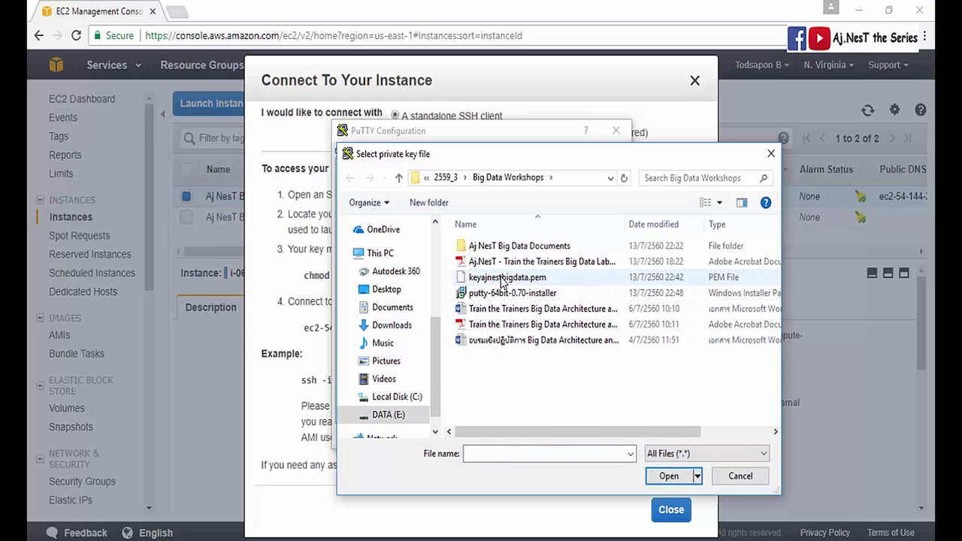
pyautogui.click(474, 284)
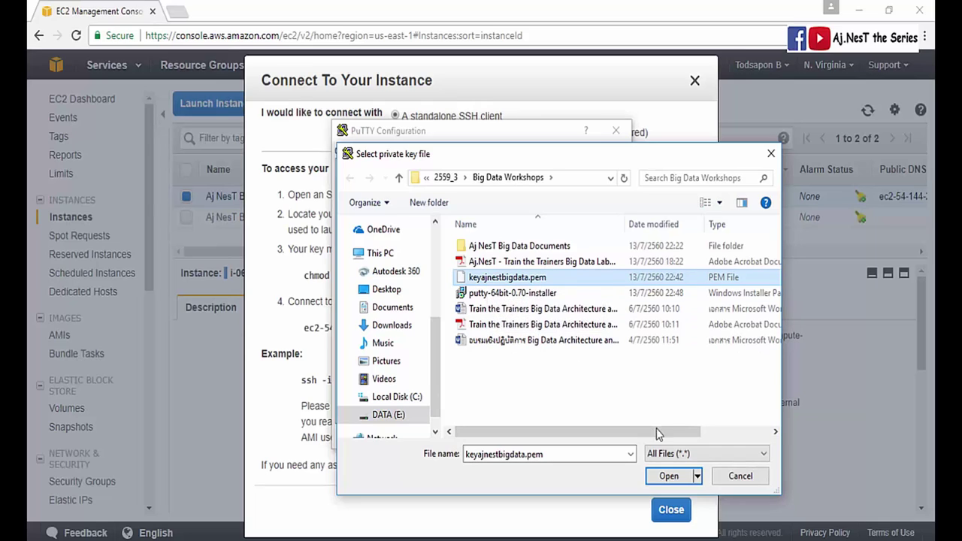
pyautogui.click(662, 455)
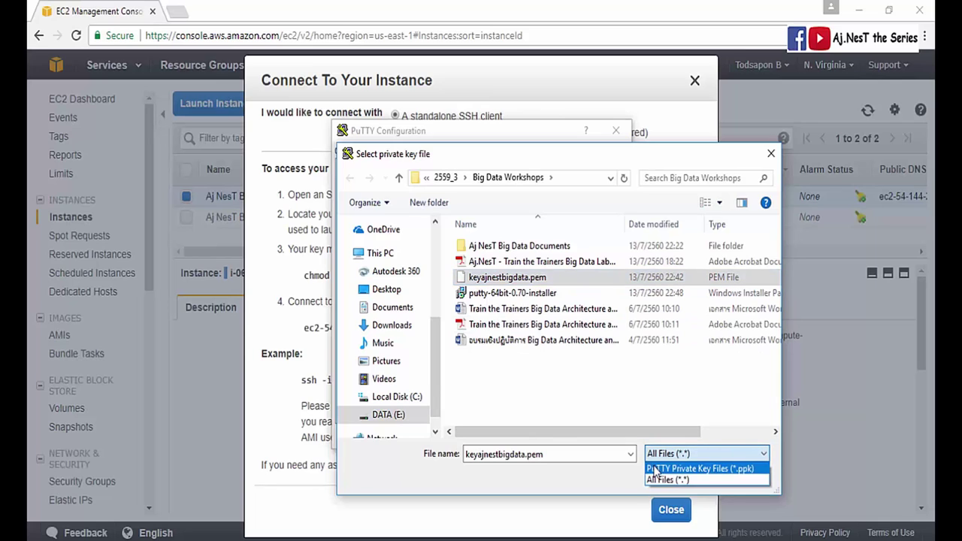
pyautogui.click(655, 469)
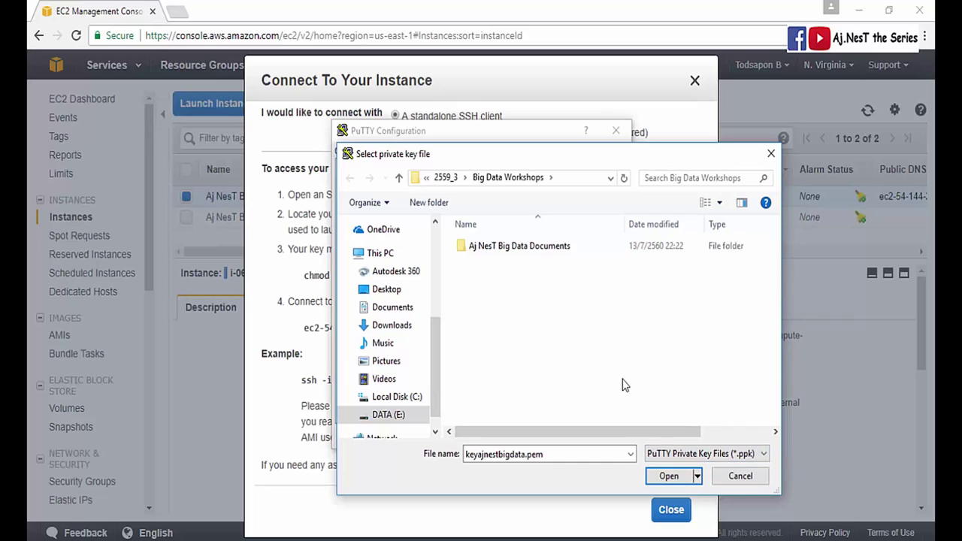
pyautogui.click(734, 476)
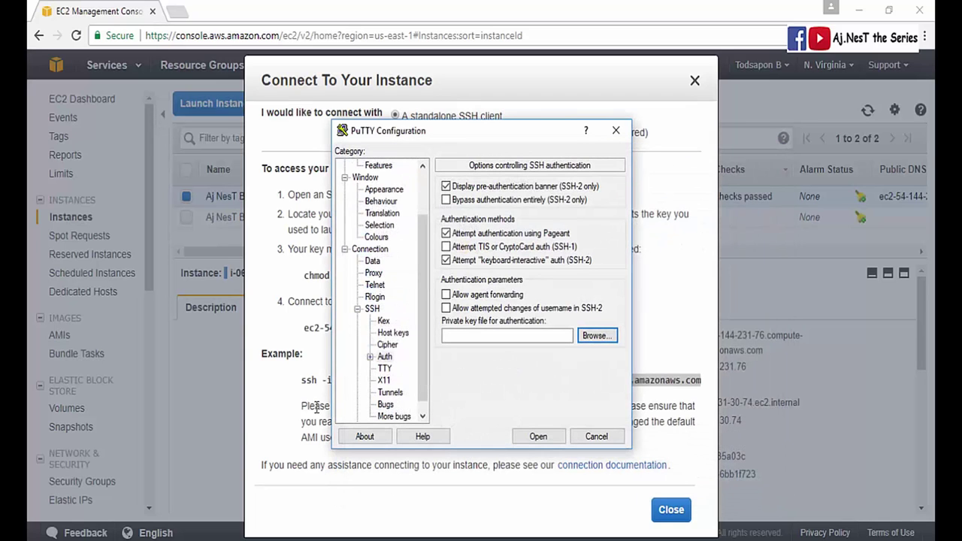
# - Start PuTTYgen and load keyajnestbigdata.pem using the All Files filter, accepting the import notice
pyautogui.press('super')
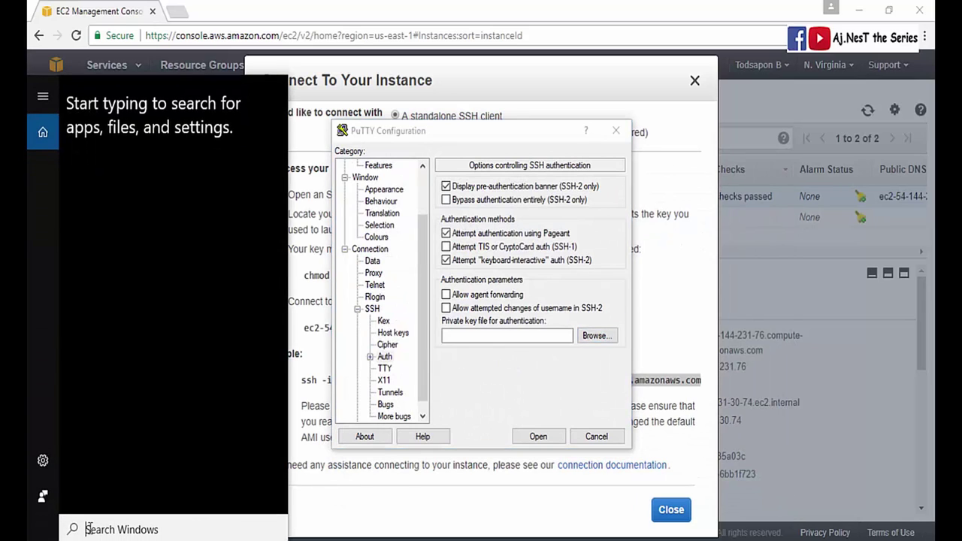
pyautogui.write('putty')
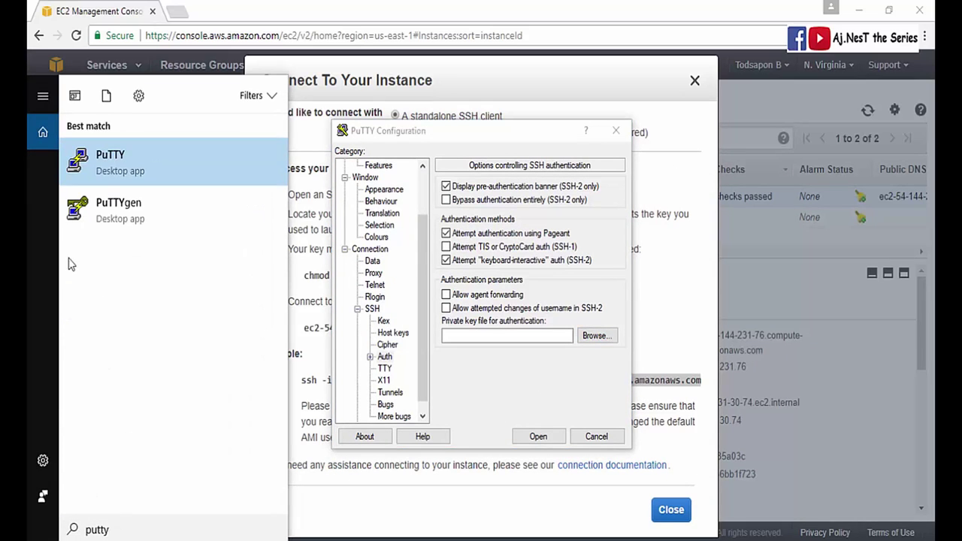
pyautogui.click(77, 211)
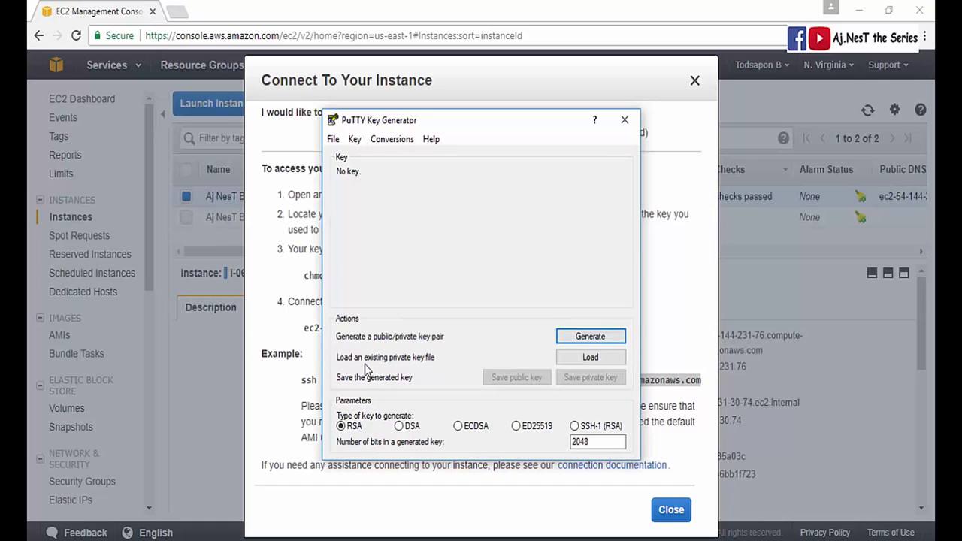
pyautogui.click(571, 359)
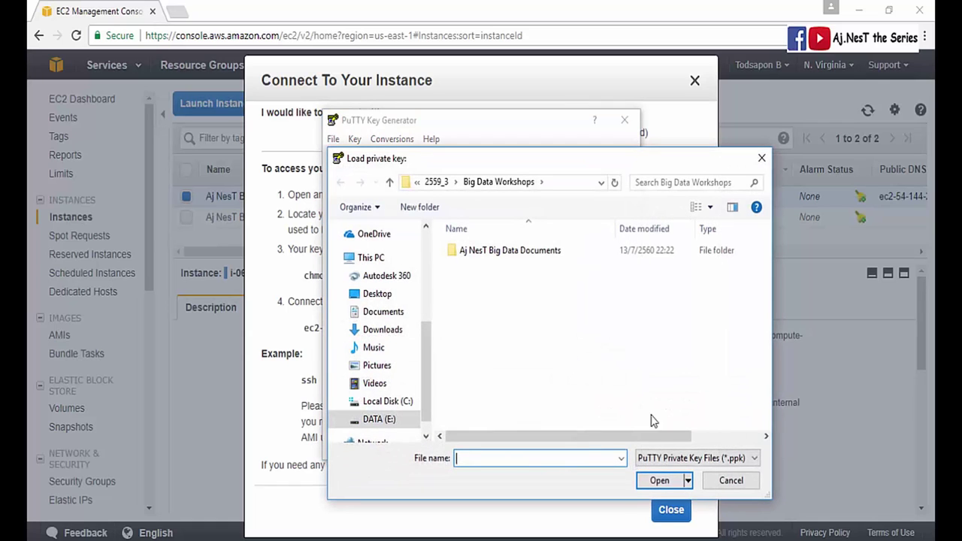
pyautogui.click(654, 460)
pyautogui.click(650, 475)
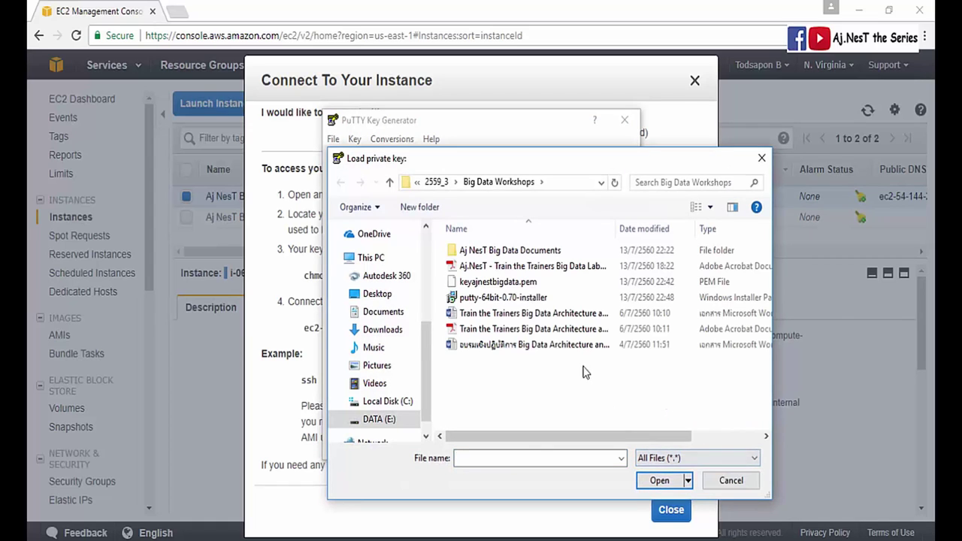
pyautogui.click(459, 283)
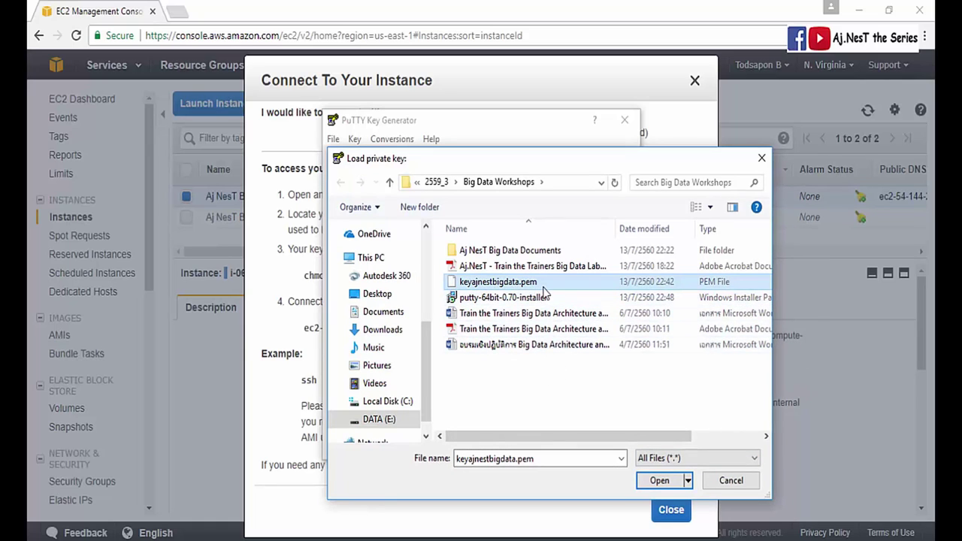
pyautogui.click(650, 482)
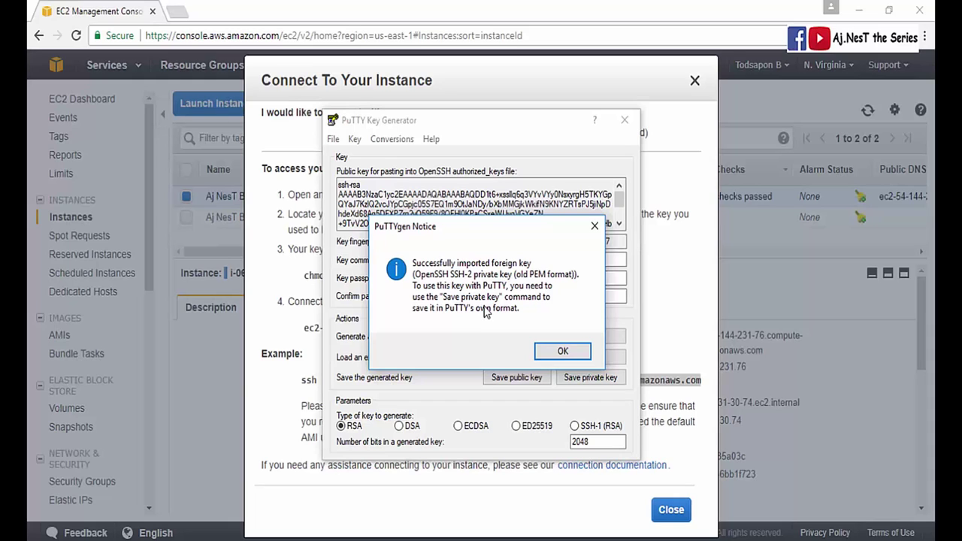
pyautogui.click(548, 351)
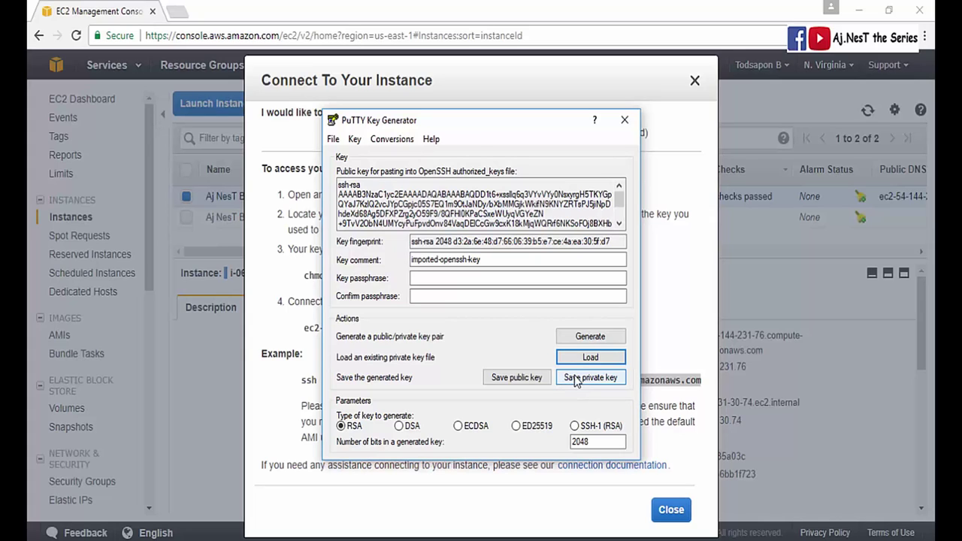
# - Save the key without a passphrase as keyajnestbigdata.ppk in Big Data Workshops, then close PuTTYgen
pyautogui.click(568, 381)
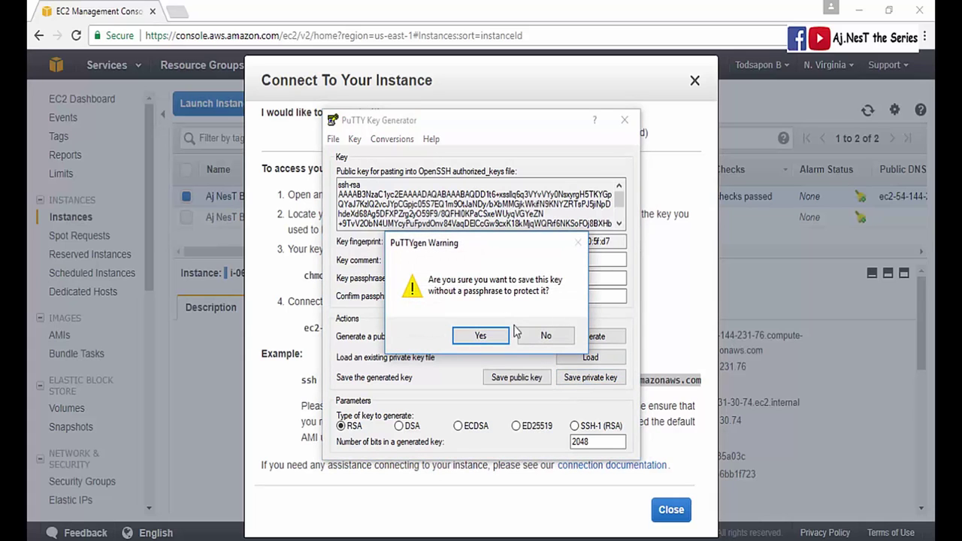
pyautogui.click(479, 339)
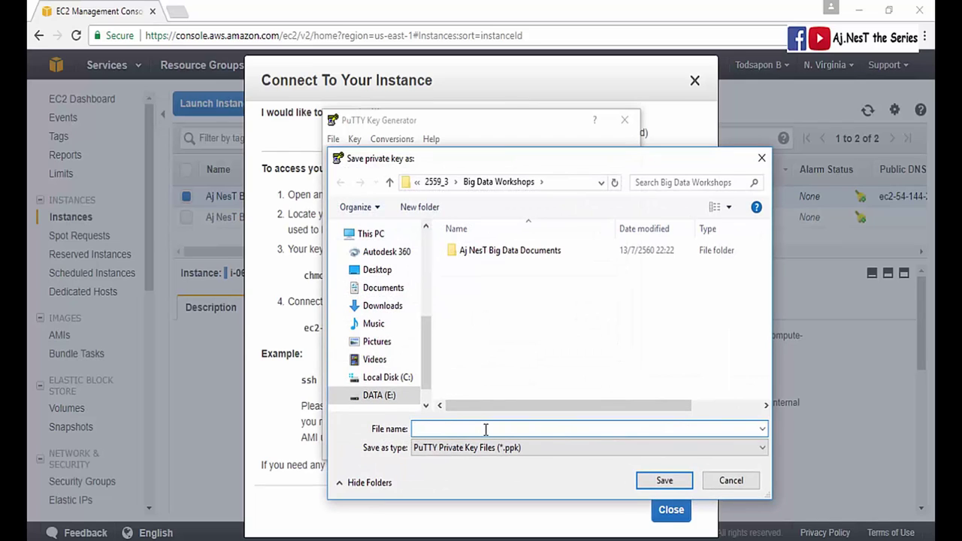
pyautogui.write('keyajnestbigdata')
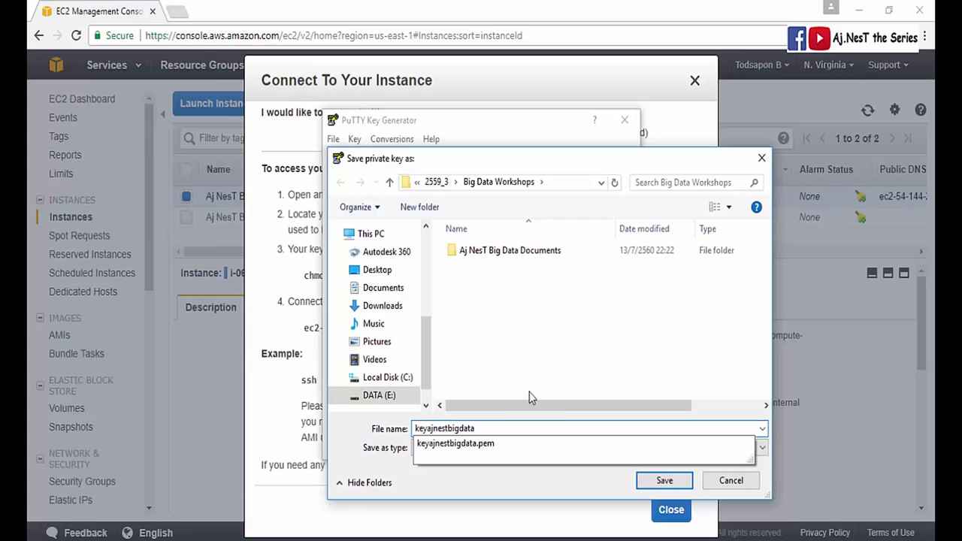
pyautogui.press('Escape')
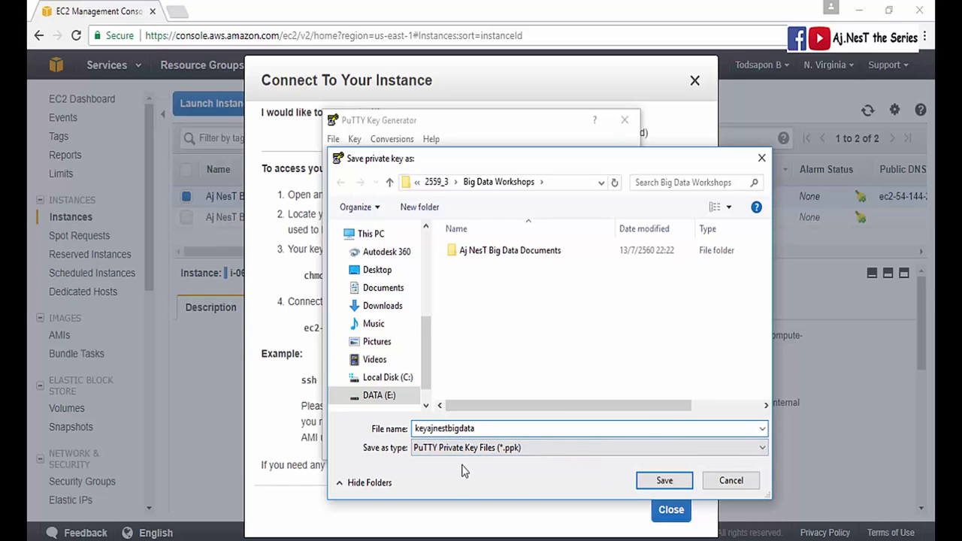
pyautogui.click(640, 480)
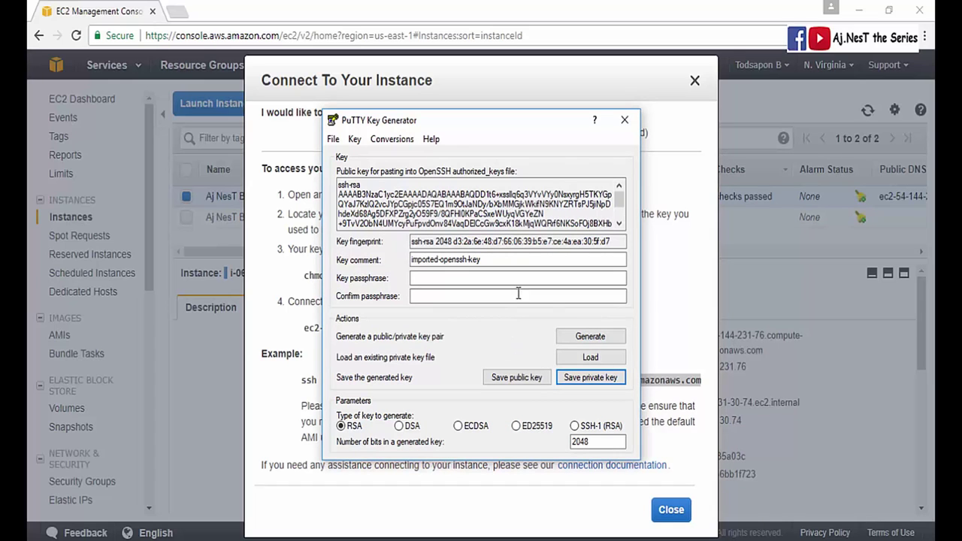
pyautogui.click(623, 121)
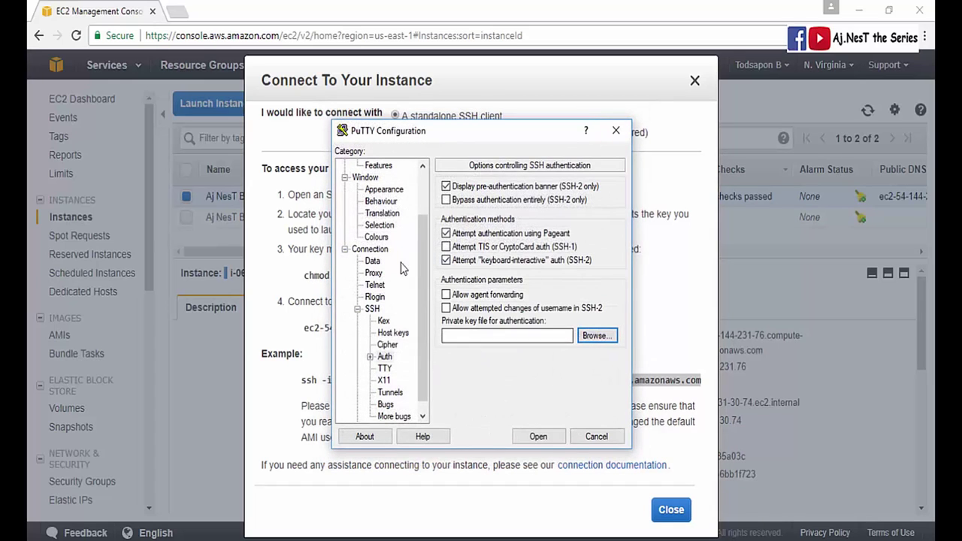
# - Use keyajnestbigdata.ppk for SSH authentication and connect to ec2-54-144-231-76.compute-1.amazonaws.com
pyautogui.click(588, 339)
pyautogui.click(459, 265)
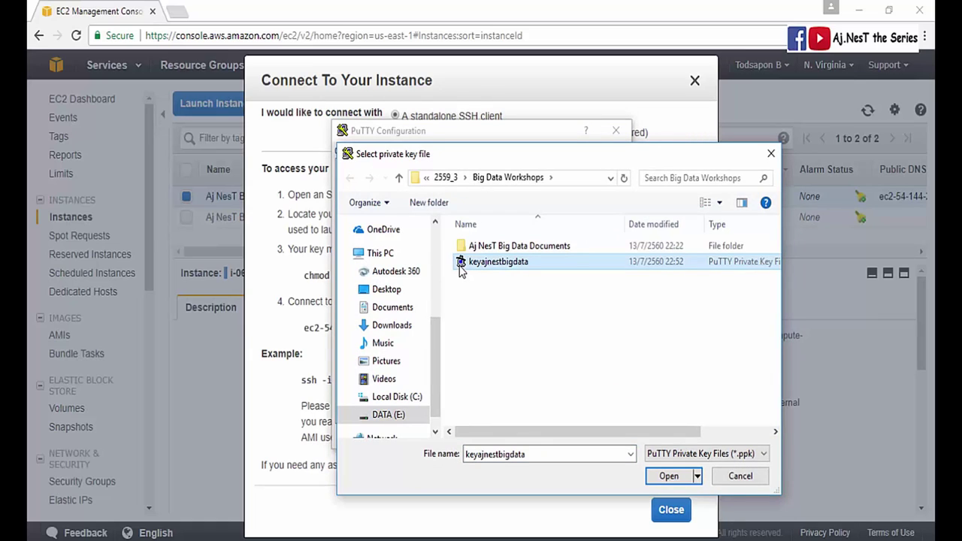
pyautogui.click(652, 478)
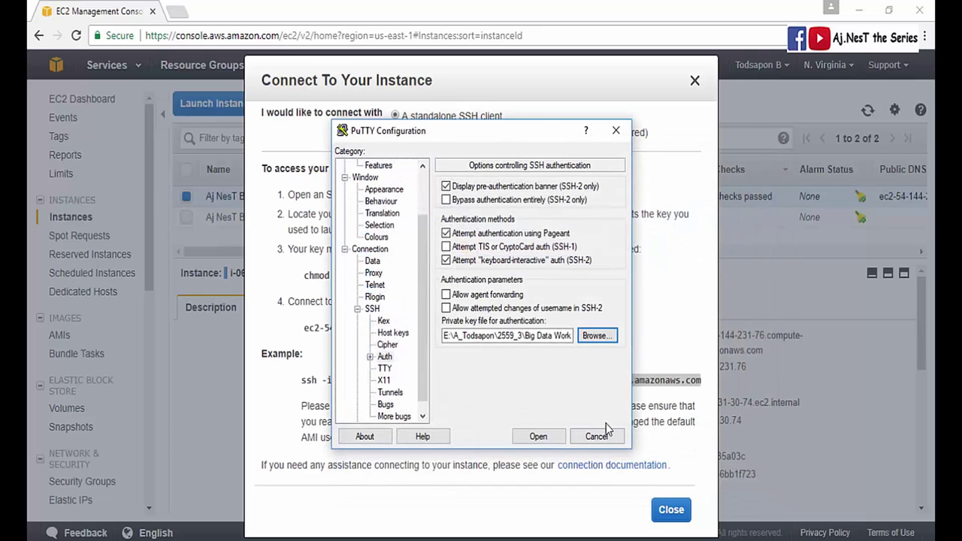
pyautogui.moveTo(424, 335); pyautogui.dragTo(420, 300)
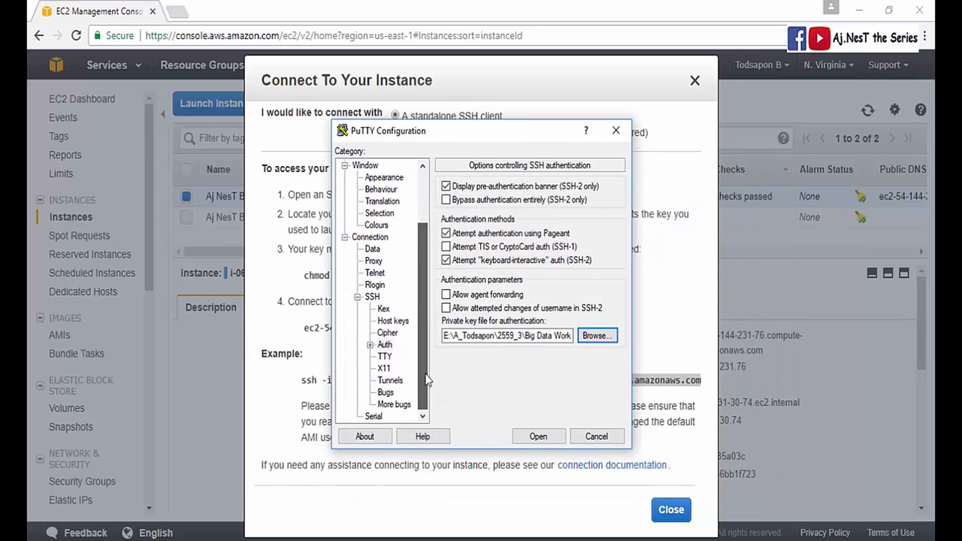
pyautogui.click(524, 443)
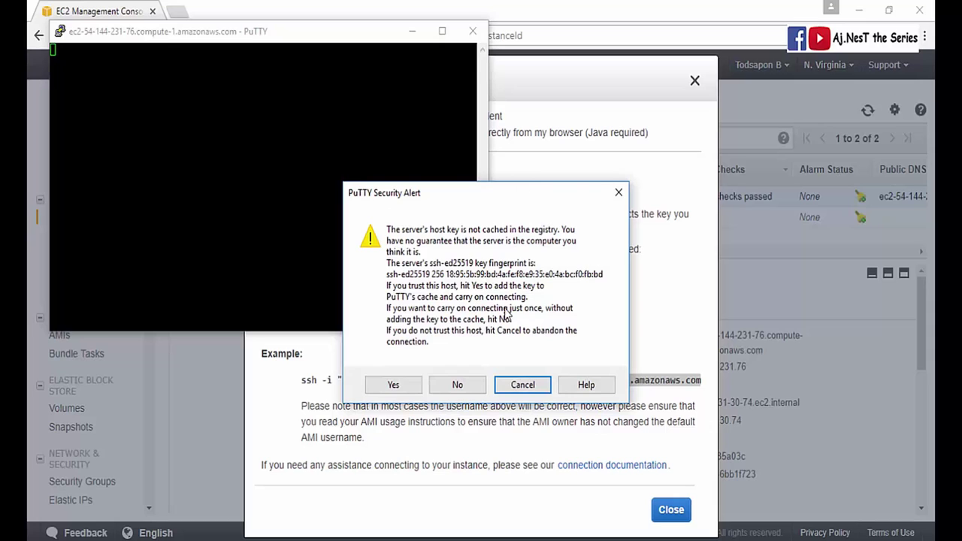
# - Trust and cache the server's host key, and close the AWS connection instructions
pyautogui.click(392, 385)
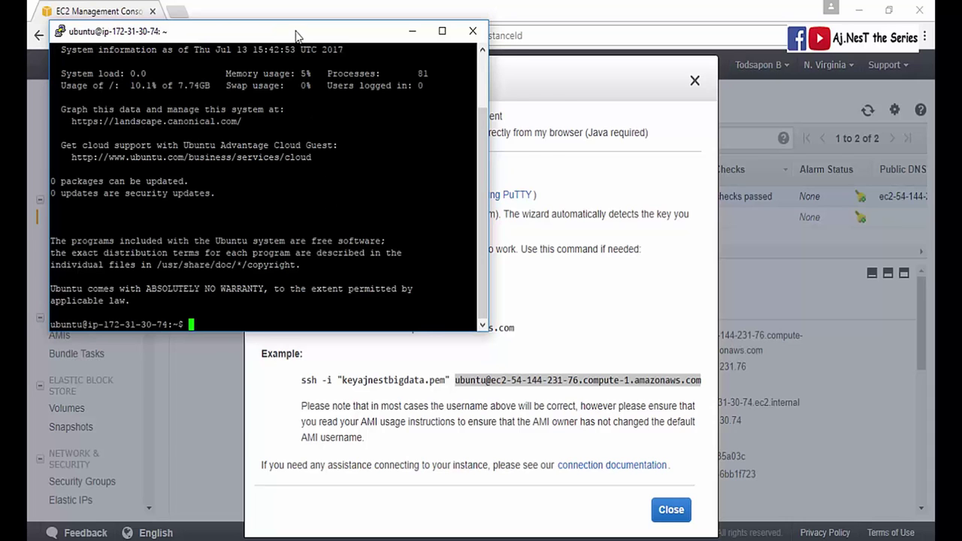
pyautogui.moveTo(299, 34); pyautogui.dragTo(373, 122)
pyautogui.click(665, 518)
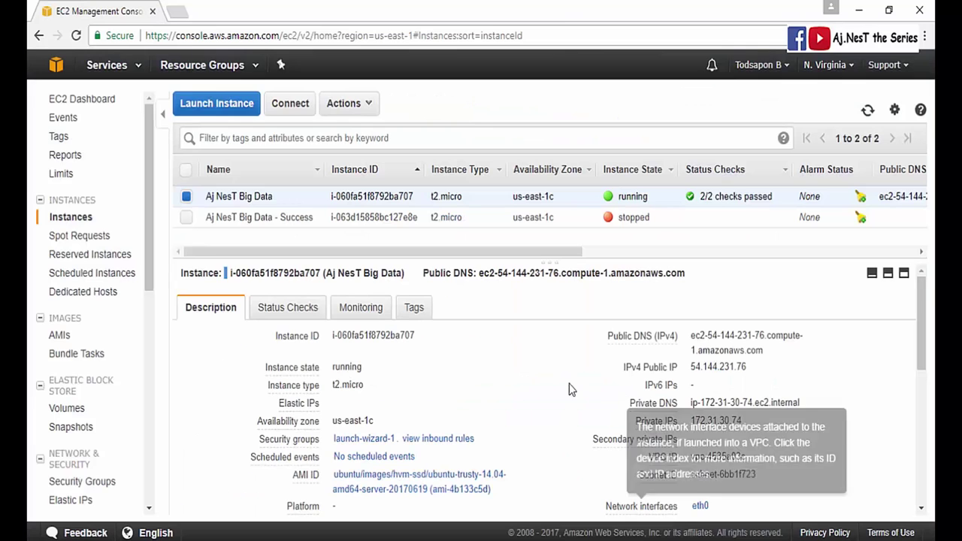
# - Bring the ubuntu@ip-172-31-30-74 terminal forward and position it to reveal the instances table
pyautogui.hotkey('alt', 'Tab')
pyautogui.moveTo(319, 139); pyautogui.dragTo(657, 179)
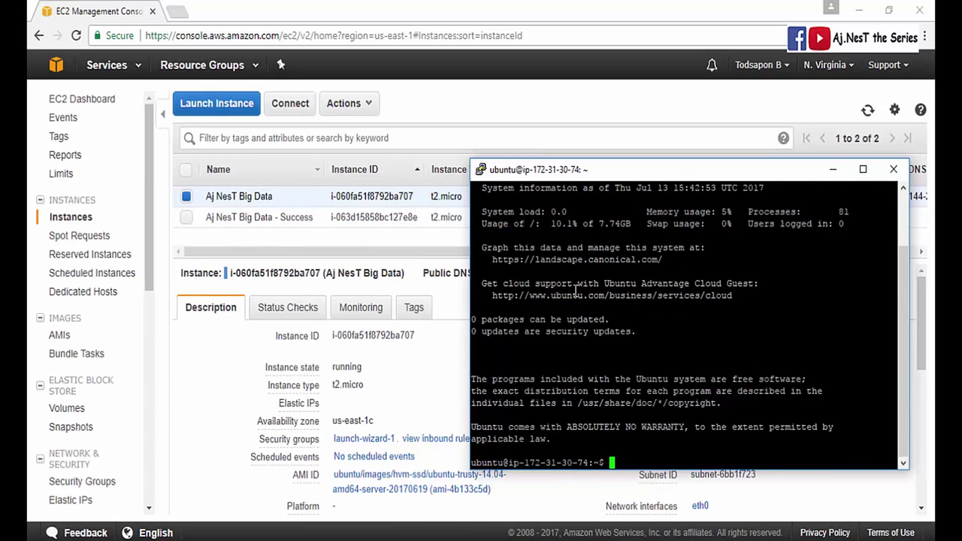
pyautogui.moveTo(641, 174); pyautogui.dragTo(306, 160)
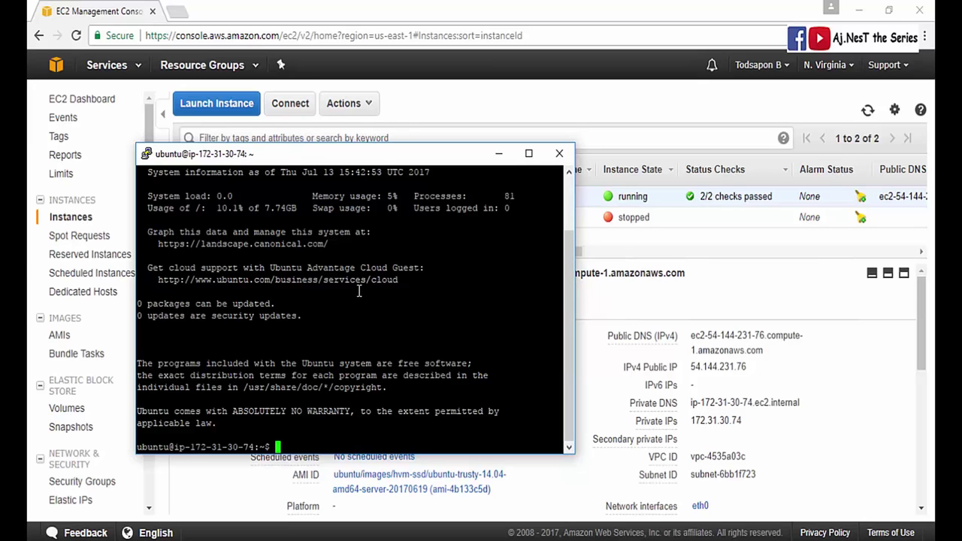
pyautogui.moveTo(274, 158); pyautogui.dragTo(316, 178)
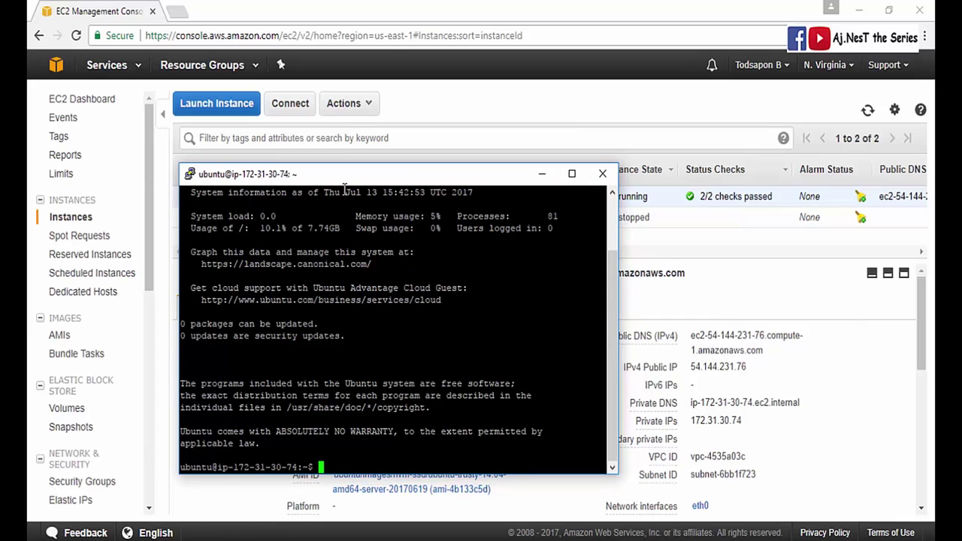
pyautogui.moveTo(351, 174); pyautogui.dragTo(440, 129)
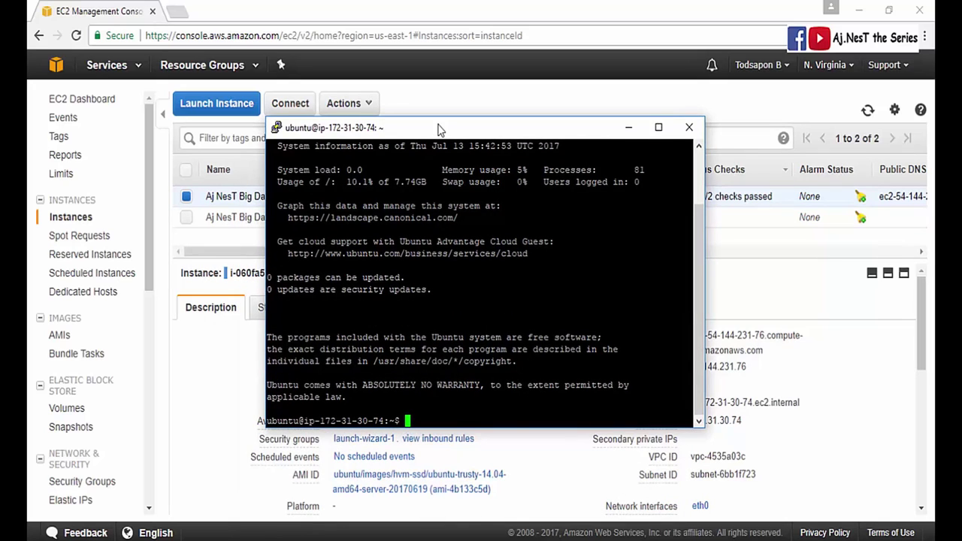
pyautogui.moveTo(441, 129); pyautogui.dragTo(433, 142)
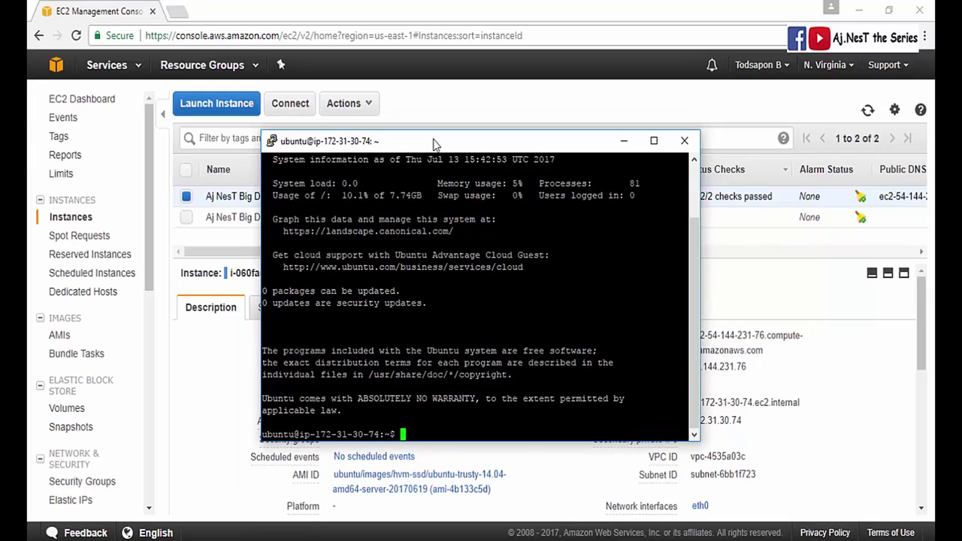